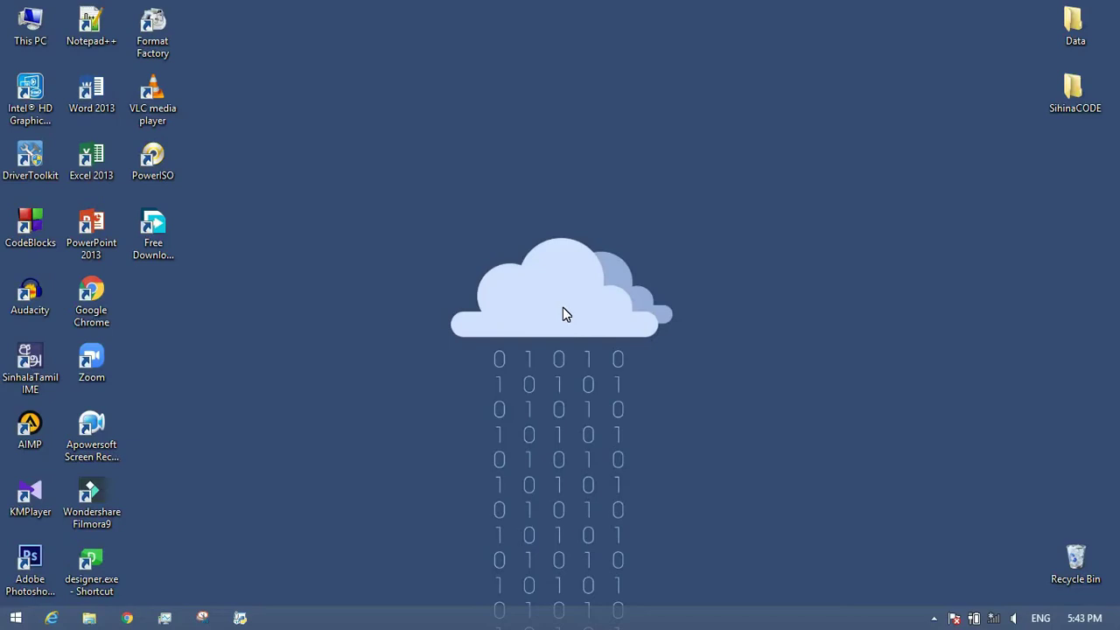
Start a new Widget form in Qt Designer and enlarge it to about 729 by 549.
{"action": "double_click", "coordinate": [91, 569]}
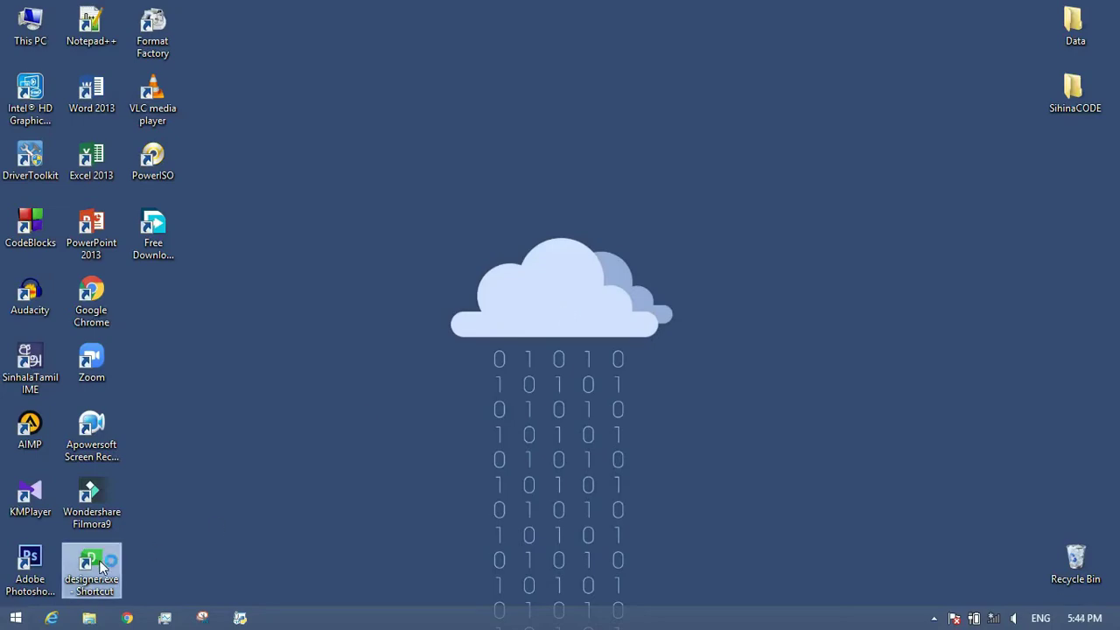
{"action": "left_click", "coordinate": [525, 449]}
{"action": "left_click_drag", "start_coordinate": [507, 335], "coordinate": [767, 541]}
Add a container Widget near the form's upper-left corner and set its size to 590 wide by 420 high.
{"action": "left_click_drag", "start_coordinate": [151, 237], "coordinate": [147, 338]}
{"action": "left_click_drag", "start_coordinate": [21, 439], "coordinate": [211, 138]}
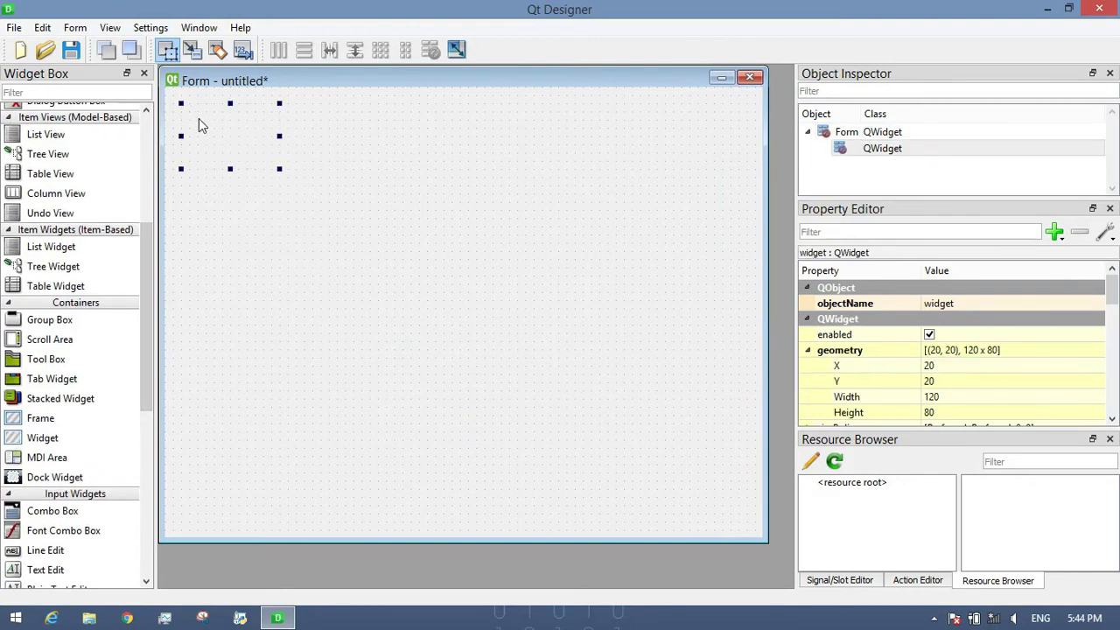
{"action": "left_click_drag", "start_coordinate": [285, 175], "coordinate": [652, 443]}
{"action": "double_click", "coordinate": [963, 396]}
{"action": "type", "text": "590"}
{"action": "key", "text": "Return"}
{"action": "double_click", "coordinate": [976, 412]}
{"action": "type", "text": "420"}
{"action": "key", "text": "Return"}
Add a Label of about 211 by 291 in the right half of the container and clear its text.
{"action": "left_click_drag", "start_coordinate": [148, 391], "coordinate": [162, 515]}
{"action": "left_click_drag", "start_coordinate": [26, 522], "coordinate": [623, 381]}
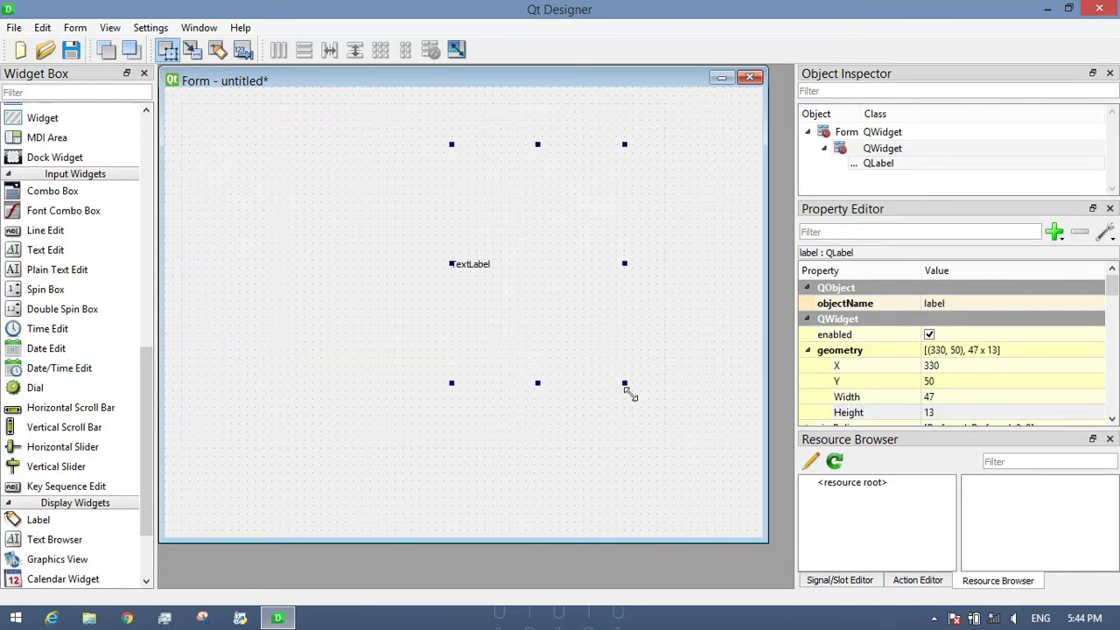
{"action": "double_click", "coordinate": [545, 303]}
{"action": "key", "text": "Delete"}
Style the empty label with background-color rgba(255, 255, 255, 255) and a border-radius of 10px.
{"action": "left_click", "coordinate": [497, 274]}
{"action": "left_click", "coordinate": [497, 274]}
{"action": "right_click", "coordinate": [497, 267]}
{"action": "left_click", "coordinate": [514, 383]}
{"action": "type", "text": "background"}
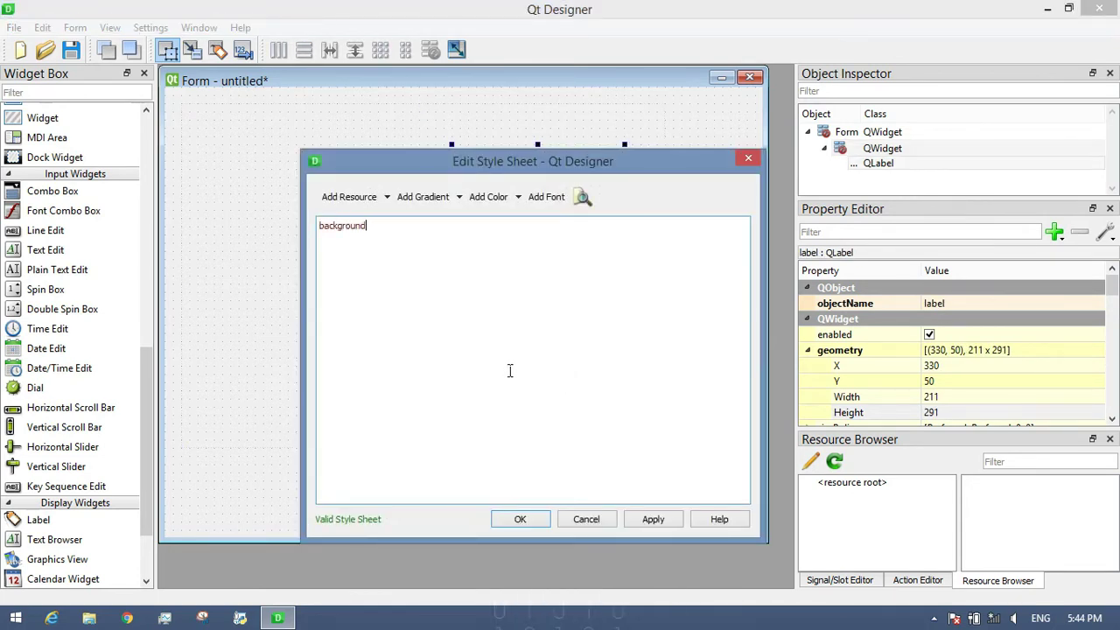
{"action": "type", "text": "-color:rgba(255, 255, 255, "}
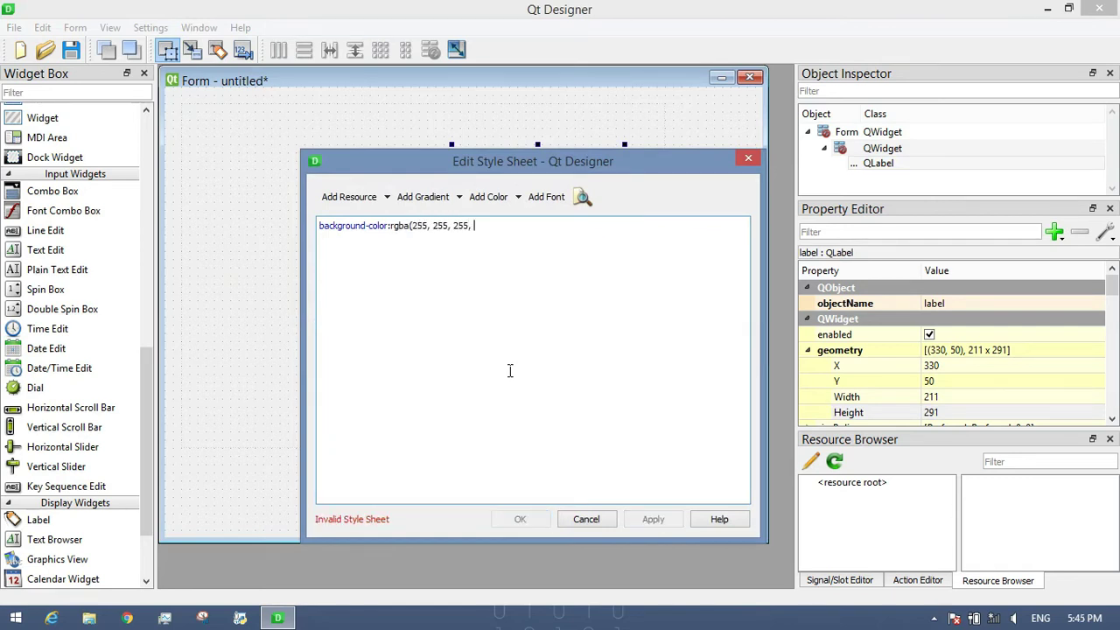
{"action": "type", "text": "255);"}
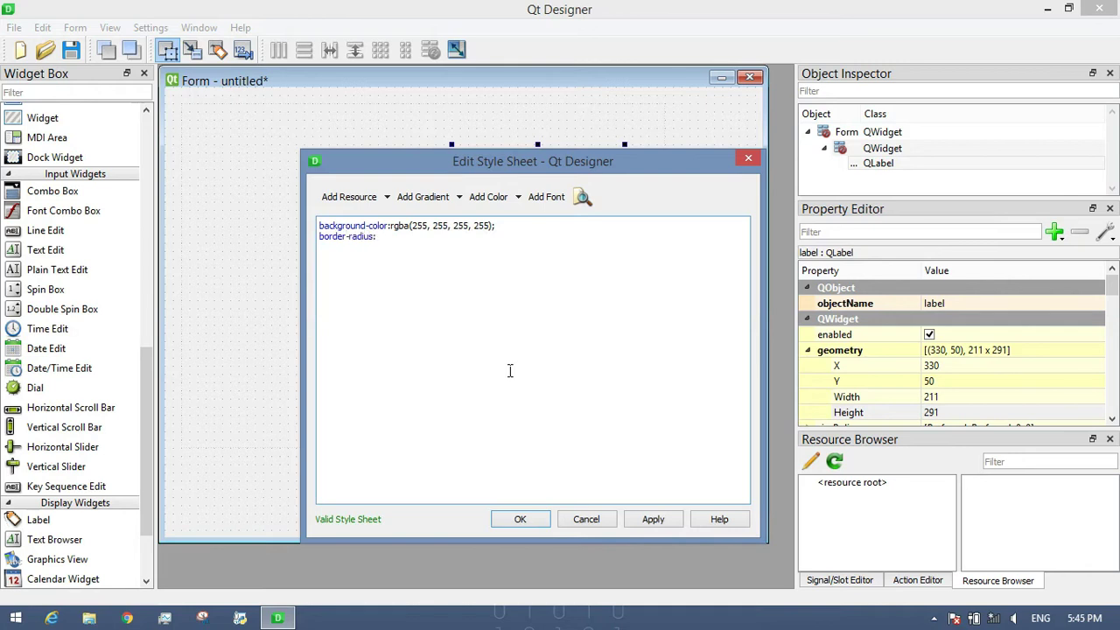
{"action": "left_click", "coordinate": [520, 519]}
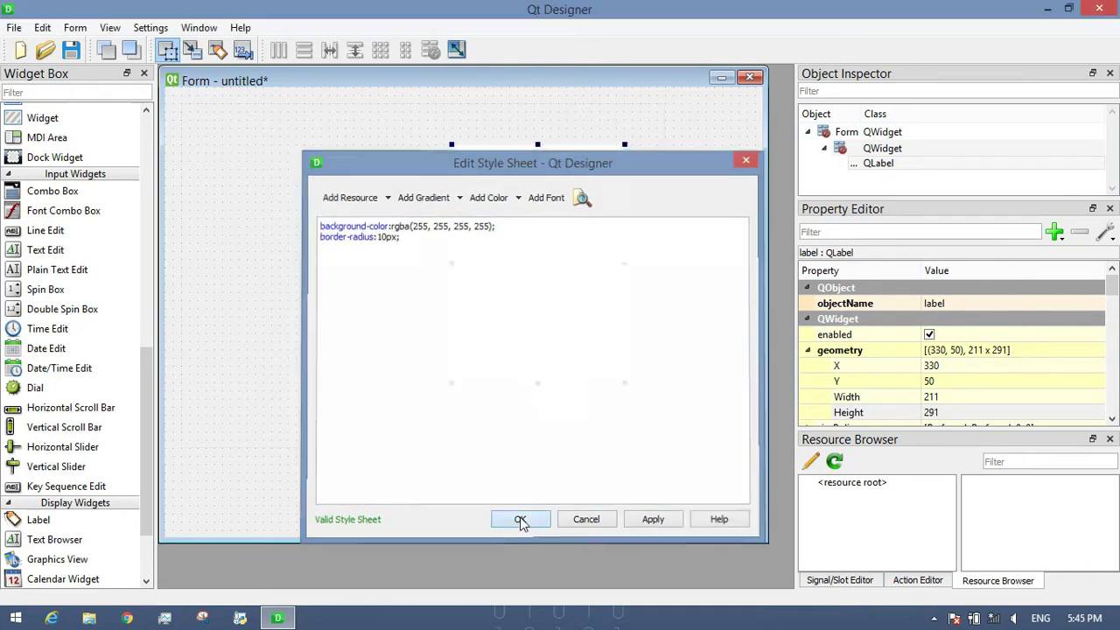
Add a second Label of about 311 by 361 in the left half of the container and clear its text.
{"action": "left_click", "coordinate": [198, 391]}
{"action": "left_click_drag", "start_coordinate": [38, 519], "coordinate": [456, 415]}
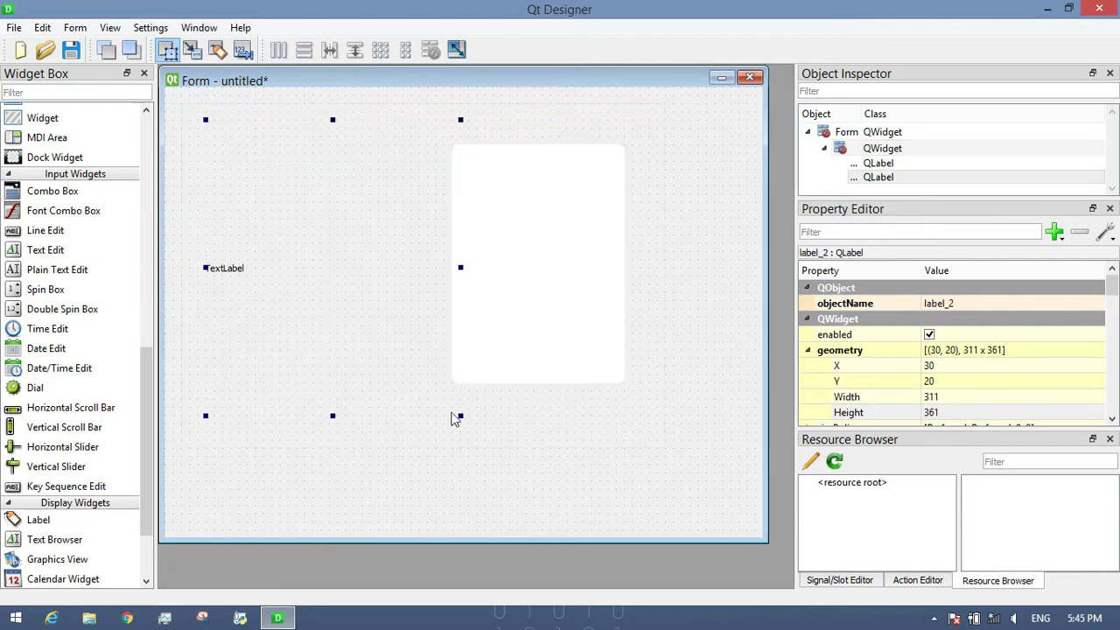
{"action": "double_click", "coordinate": [340, 317]}
{"action": "key", "text": "Delete"}
Insert the BlackWhite gradient as background-color in the second label's style sheet.
{"action": "left_click", "coordinate": [494, 405]}
{"action": "left_click", "coordinate": [387, 365]}
{"action": "right_click", "coordinate": [390, 364]}
{"action": "left_click", "coordinate": [493, 118]}
{"action": "left_click", "coordinate": [458, 196]}
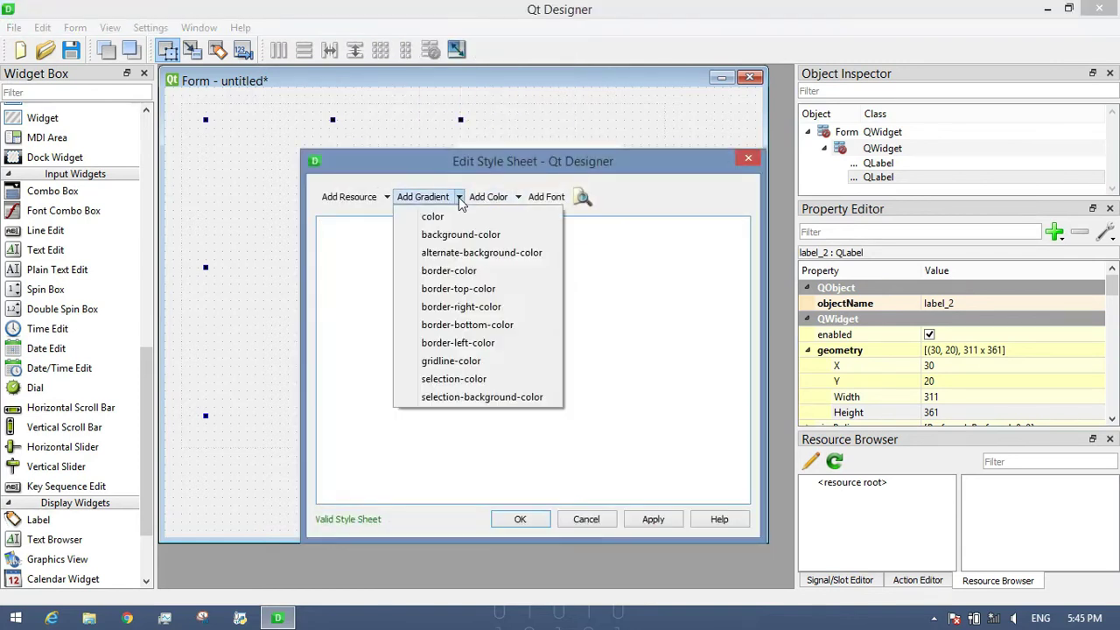
{"action": "left_click", "coordinate": [438, 235]}
{"action": "left_click", "coordinate": [442, 311]}
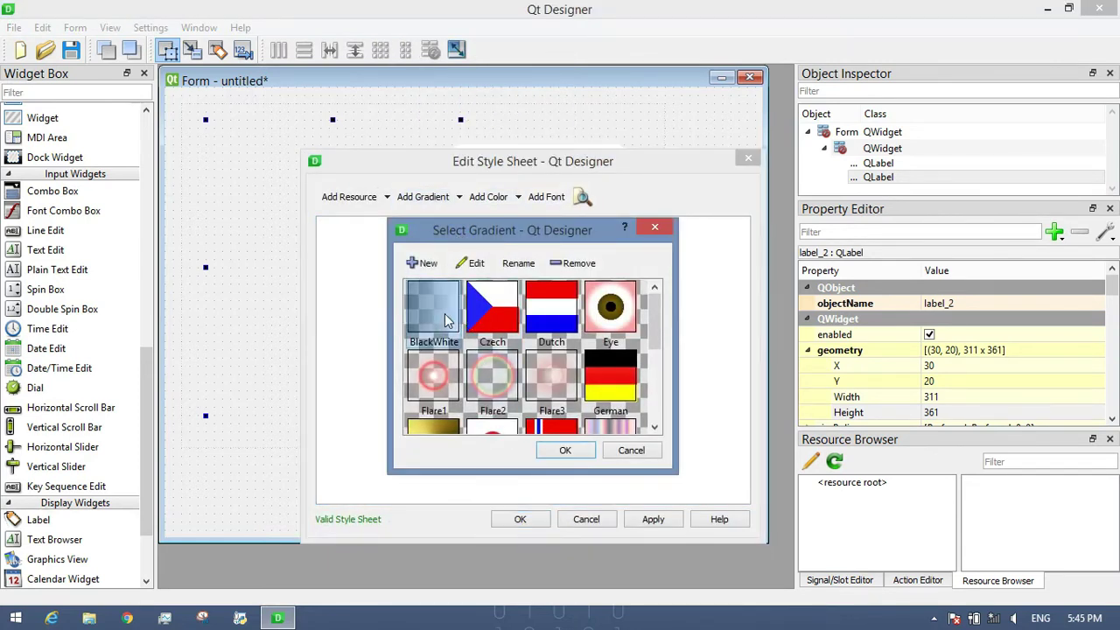
{"action": "left_click", "coordinate": [550, 448]}
Make the gradient run vertically by setting x2 to 0 and y2 to 1.
{"action": "key", "text": "BackSpace"}
{"action": "type", "text": "0"}
{"action": "key", "text": "Right"}
{"action": "key", "text": "Right"}
{"action": "key", "text": "Right"}
{"action": "key", "text": "Right"}
{"action": "key", "text": "Right"}
{"action": "key", "text": "Delete"}
{"action": "type", "text": "1"}
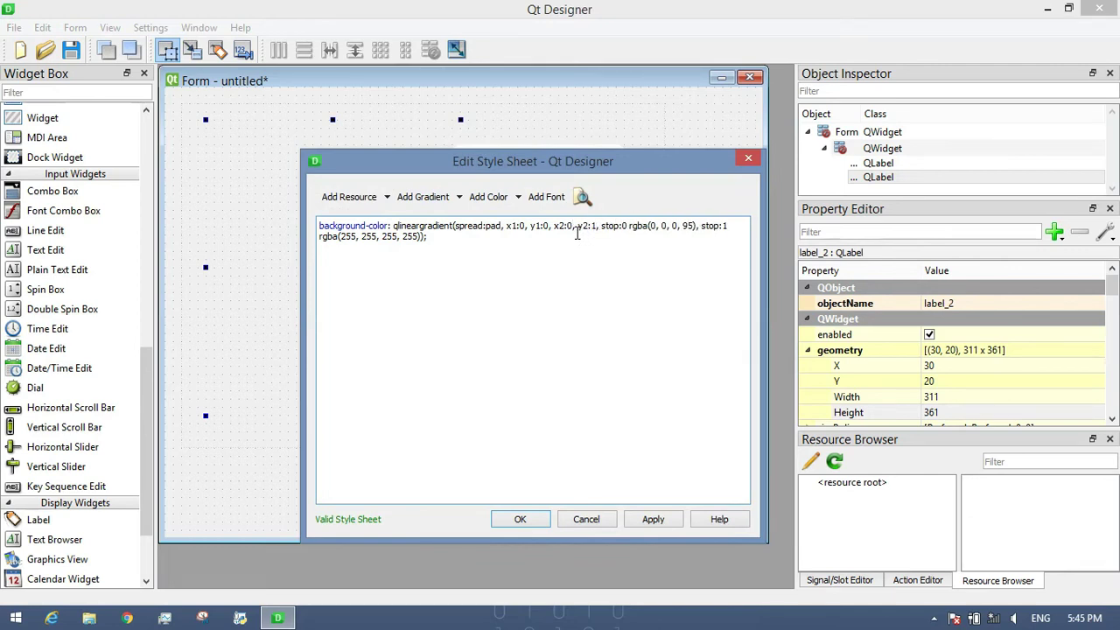
Change the gradient's first stop colour to rgba(85, 98, 112, 255).
{"action": "key", "text": "Delete"}
{"action": "type", "text": "85"}
{"action": "key", "text": "Delete"}
{"action": "type", "text": "98"}
{"action": "key", "text": "Delete"}
{"action": "type", "text": "112"}
{"action": "key", "text": "Delete"}
{"action": "key", "text": "Delete"}
{"action": "type", "text": "255"}
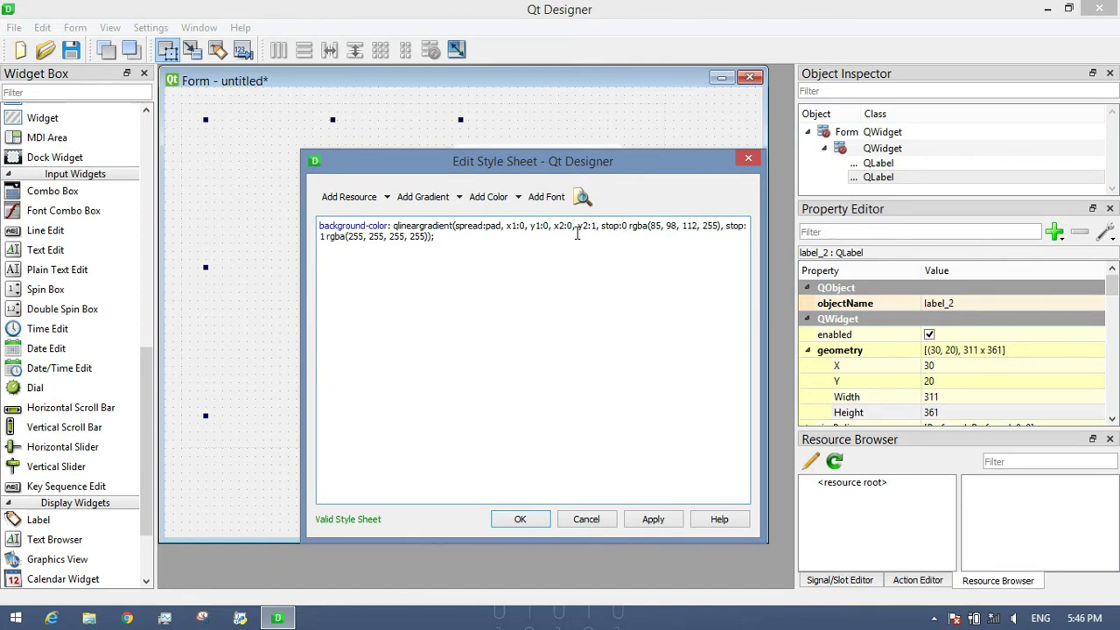
Change the gradient's second stop to rgba(255, 107, 107, 255), add a border-radius rule, and apply the style sheet.
{"action": "key", "text": "BackSpace"}
{"action": "key", "text": "BackSpace"}
{"action": "key", "text": "BackSpace"}
{"action": "type", "text": "107"}
{"action": "key", "text": "BackSpace"}
{"action": "key", "text": "BackSpace"}
{"action": "key", "text": "BackSpace"}
{"action": "type", "text": "107, 255)); border-rad"}
{"action": "left_click", "coordinate": [653, 519]}
{"action": "left_click", "coordinate": [520, 519]}
Position the white label at X 290 and Y 40.
{"action": "left_click", "coordinate": [537, 295]}
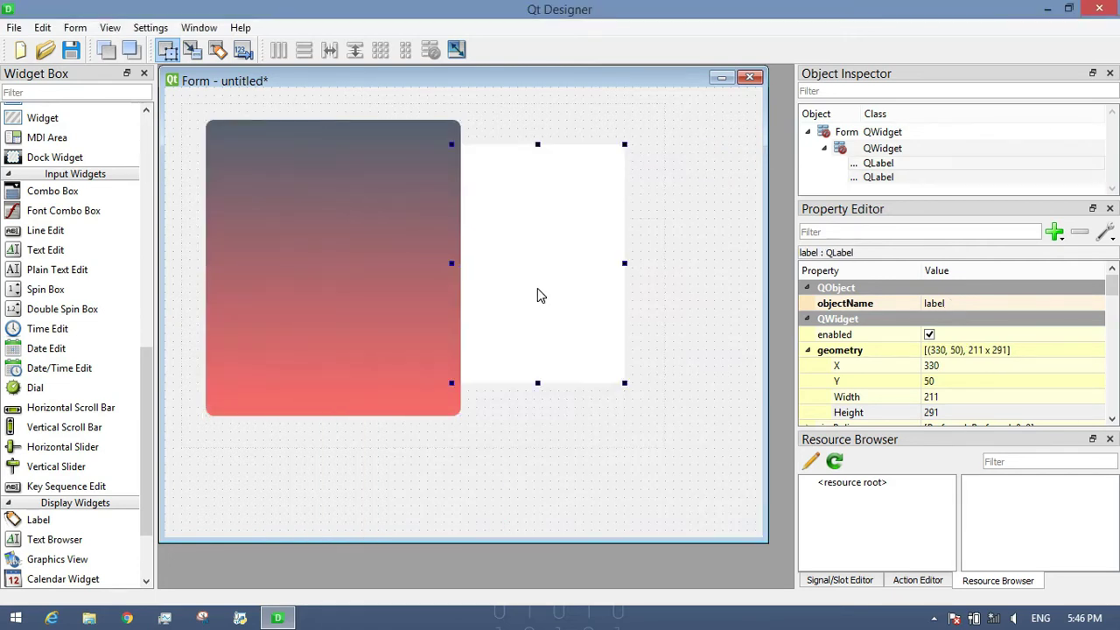
{"action": "left_click", "coordinate": [970, 371]}
{"action": "type", "text": "290"}
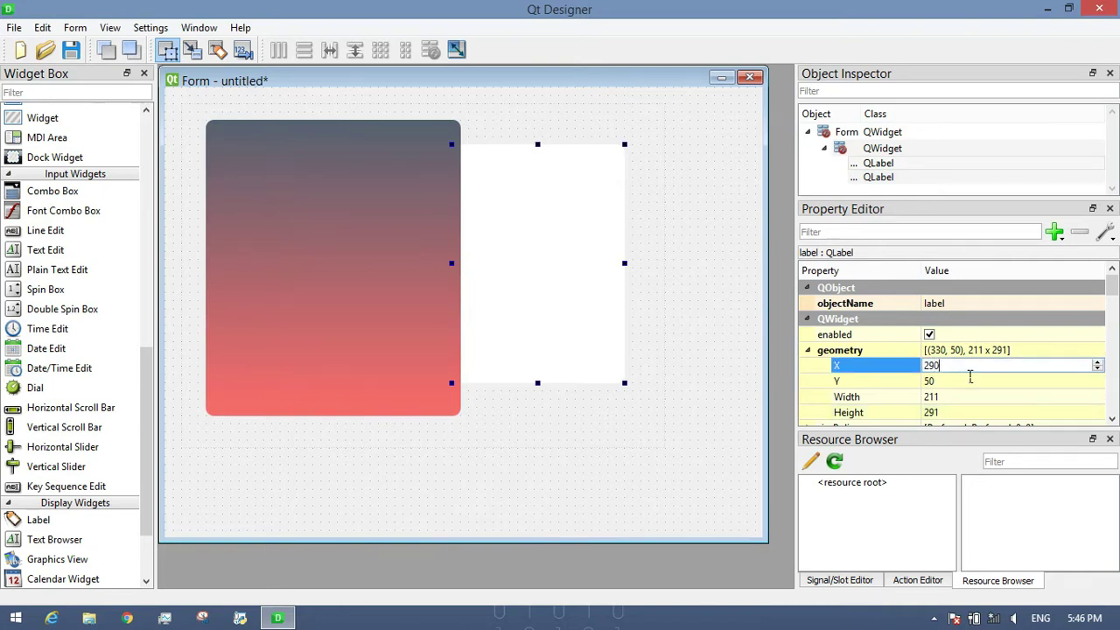
{"action": "key", "text": "Return"}
{"action": "left_click", "coordinate": [970, 380]}
{"action": "type", "text": "40"}
{"action": "key", "text": "Return"}
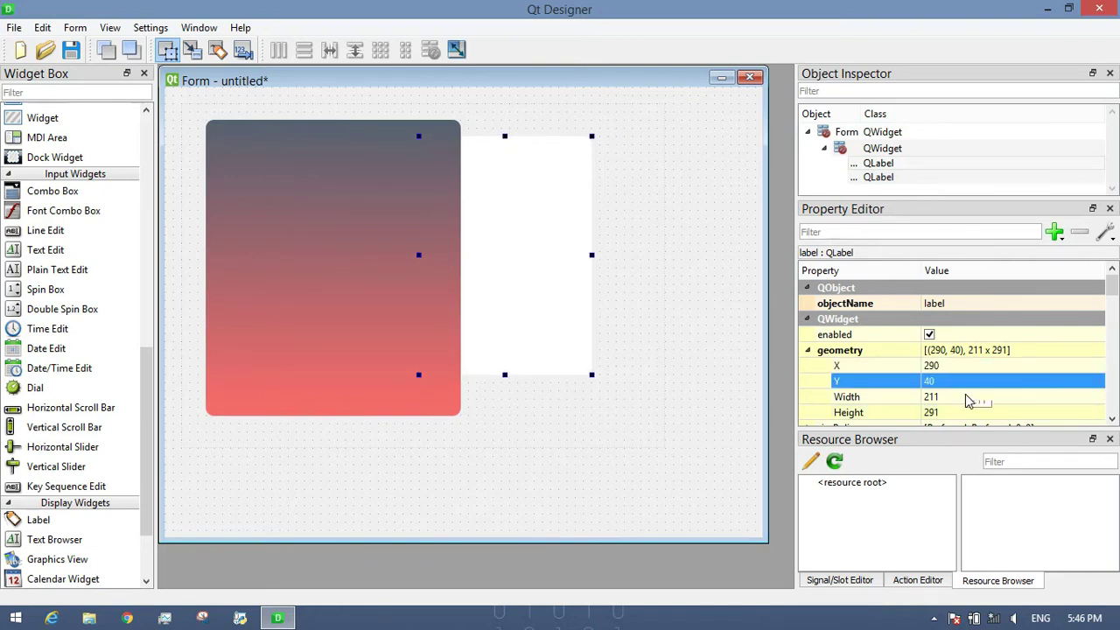
Set the white label's width to 260 and height to 330.
{"action": "left_click", "coordinate": [969, 398]}
{"action": "type", "text": "260"}
{"action": "key", "text": "Return"}
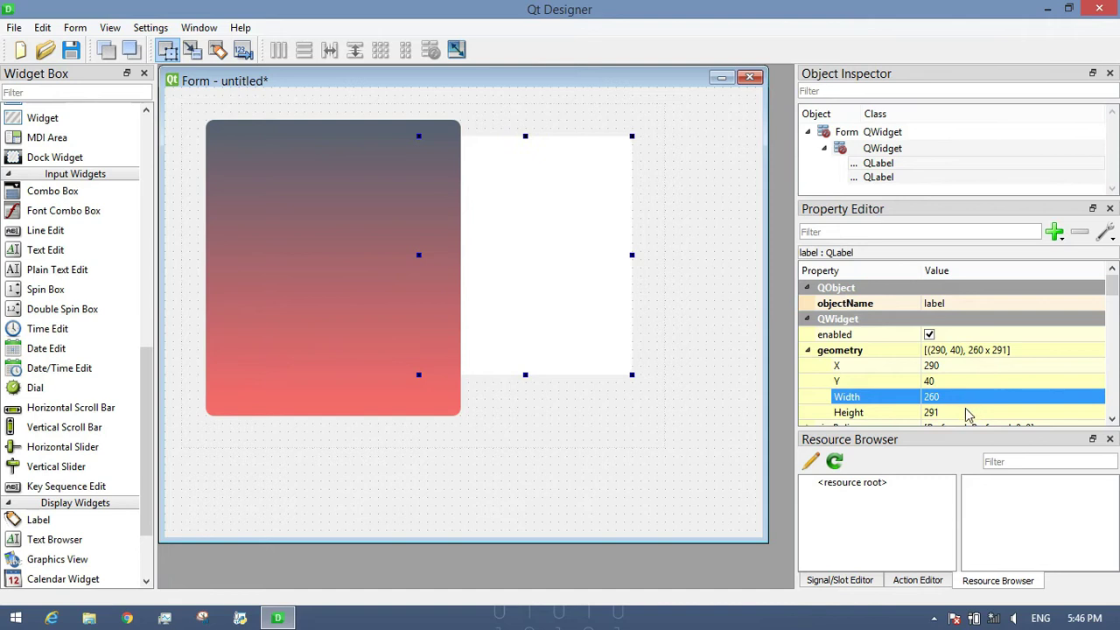
{"action": "left_click", "coordinate": [968, 413]}
{"action": "type", "text": "330"}
{"action": "key", "text": "Return"}
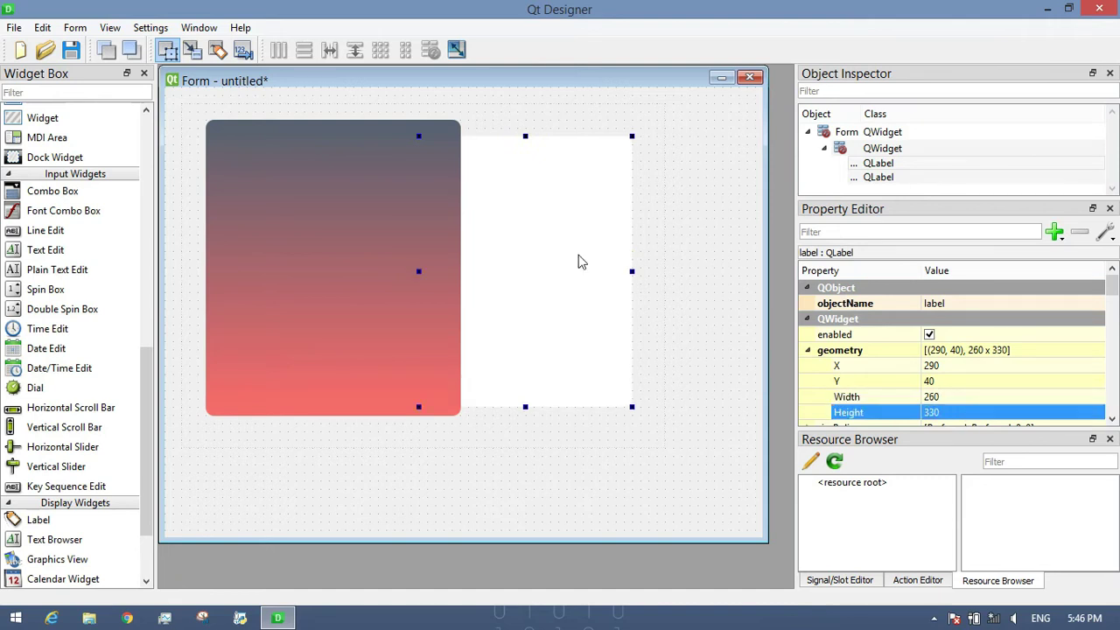
Position the gradient label at X 40 and Y 25.
{"action": "left_click", "coordinate": [306, 182]}
{"action": "left_click", "coordinate": [959, 366]}
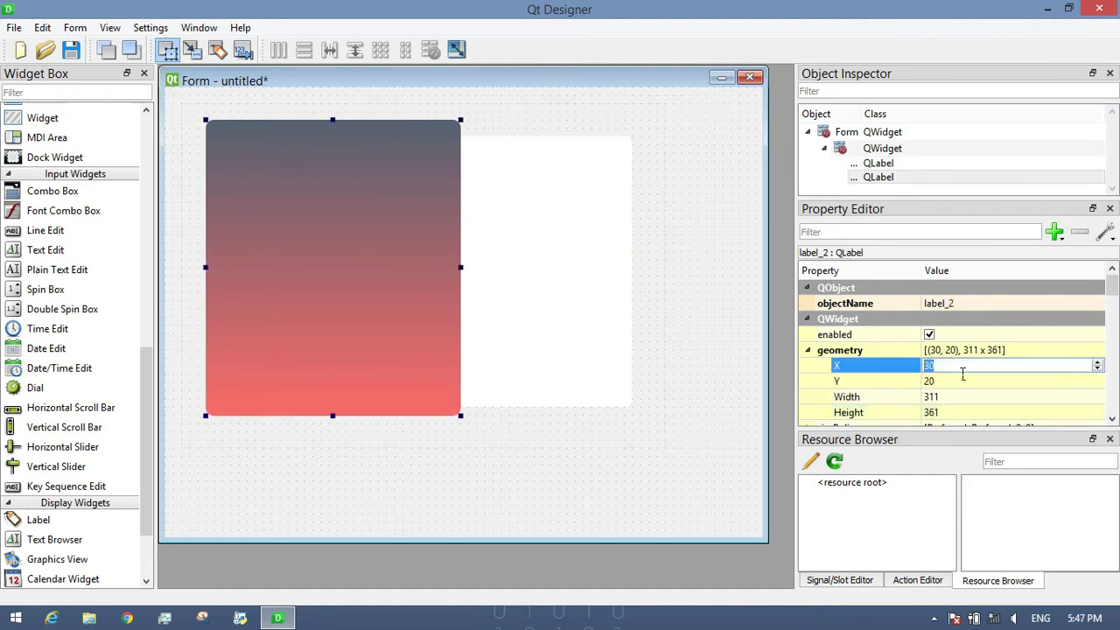
{"action": "type", "text": "40"}
{"action": "key", "text": "Return"}
{"action": "left_click", "coordinate": [958, 382]}
{"action": "type", "text": "25"}
{"action": "key", "text": "Return"}
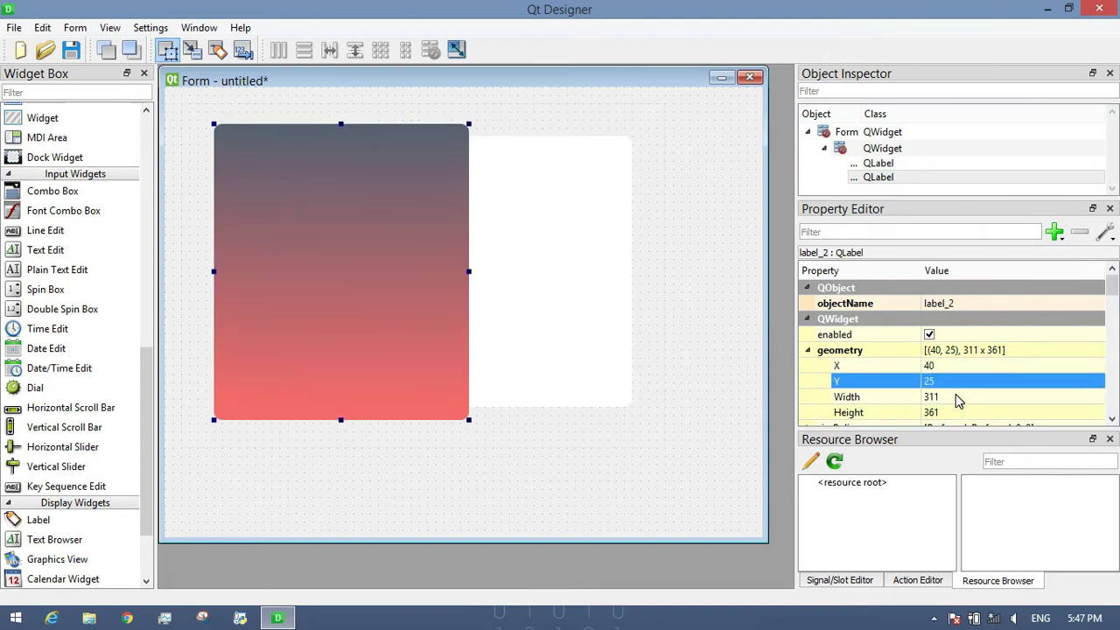
Set the gradient label's width to 270 and height to 360.
{"action": "left_click", "coordinate": [958, 398]}
{"action": "type", "text": "270"}
{"action": "key", "text": "Return"}
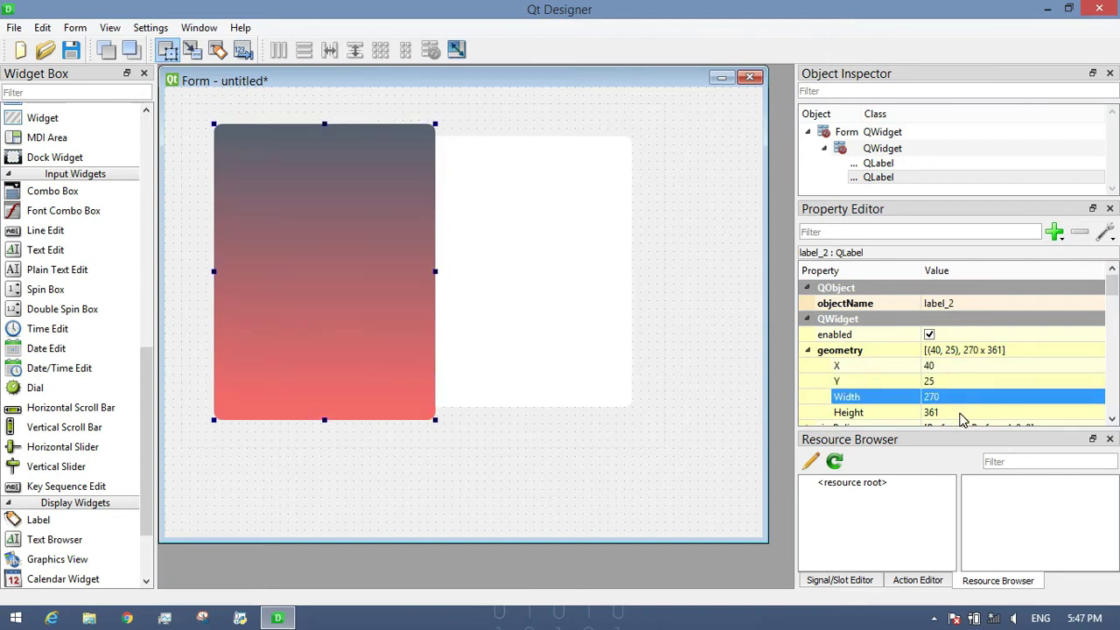
{"action": "left_click", "coordinate": [966, 413]}
{"action": "type", "text": "360"}
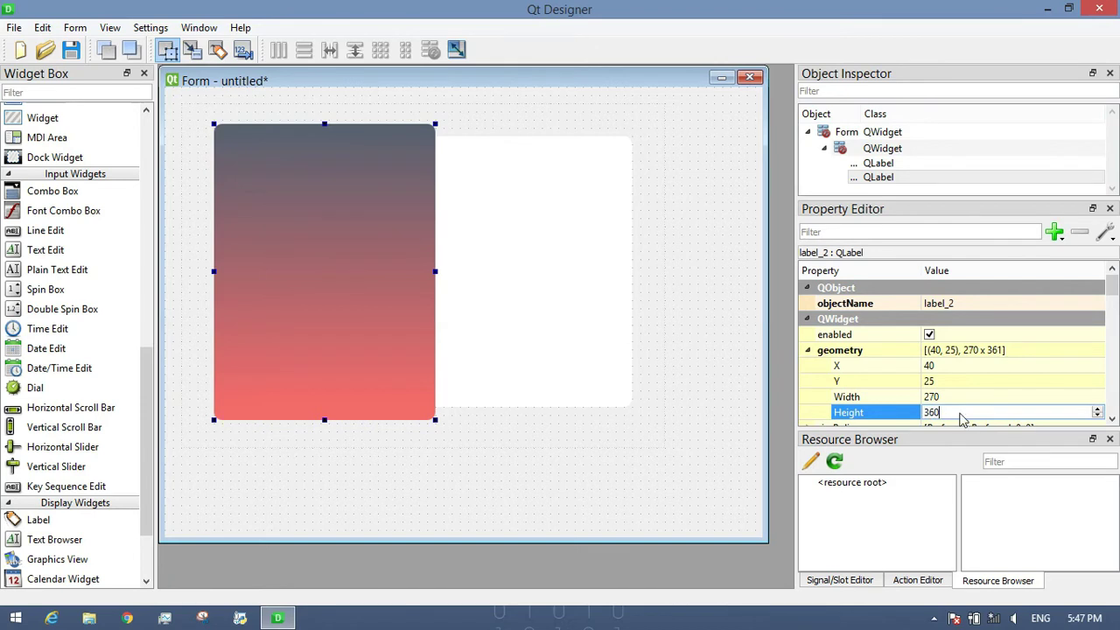
{"action": "key", "text": "Return"}
{"action": "left_click", "coordinate": [467, 465]}
{"action": "left_click", "coordinate": [547, 245]}
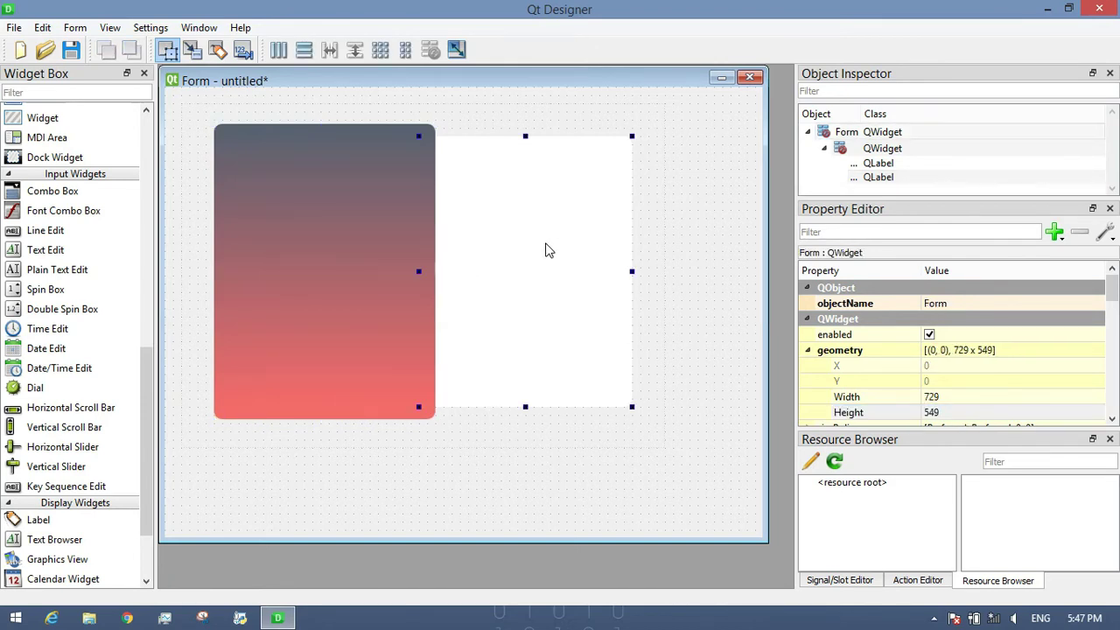
{"action": "left_click", "coordinate": [334, 243]}
Add a Label of about 101 by 31 near the top of the white panel with the text "Log In".
{"action": "scroll", "coordinate": [147, 423], "scroll_direction": "down", "scroll_amount": 3}
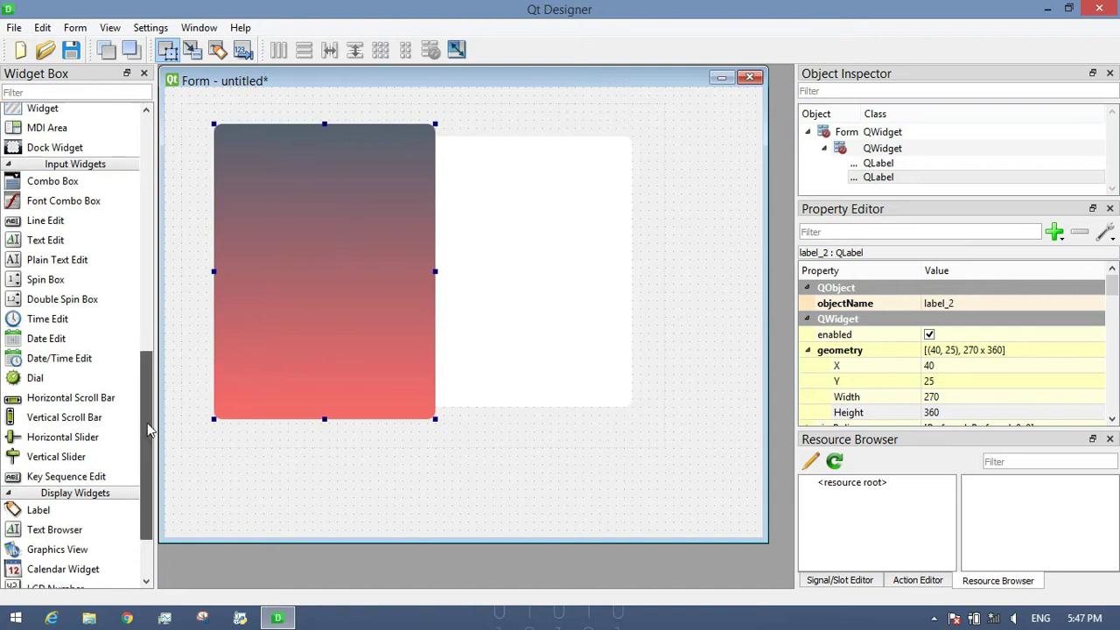
{"action": "left_click_drag", "start_coordinate": [42, 423], "coordinate": [457, 168]}
{"action": "double_click", "coordinate": [521, 184]}
{"action": "type", "text": "L"}
{"action": "left_click", "coordinate": [526, 192]}
Set the "Log In" label's font to 15 points and bold.
{"action": "left_click", "coordinate": [458, 171]}
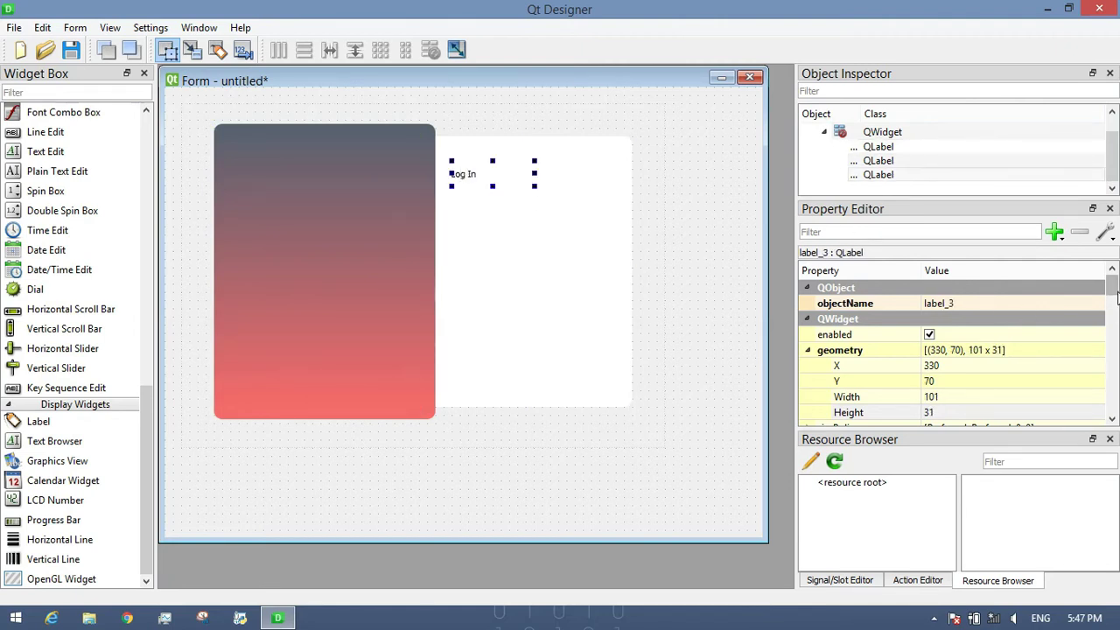
{"action": "scroll", "coordinate": [1117, 297], "scroll_direction": "down", "scroll_amount": 5}
{"action": "left_click", "coordinate": [973, 398]}
{"action": "type", "text": "15"}
{"action": "key", "text": "Return"}
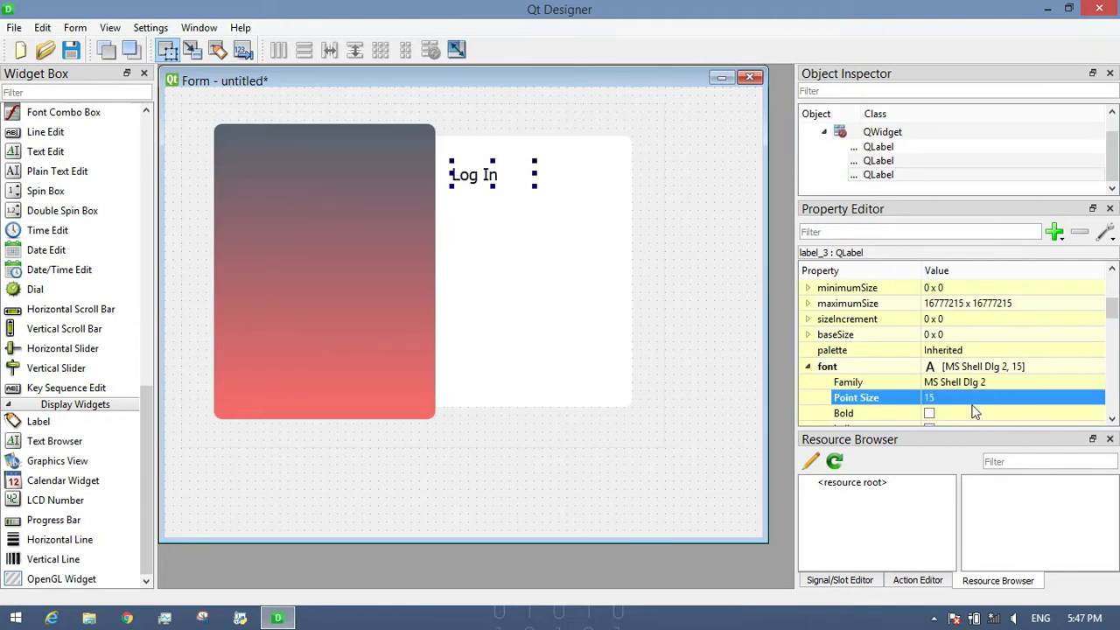
{"action": "left_click", "coordinate": [931, 415]}
{"action": "left_click", "coordinate": [930, 414]}
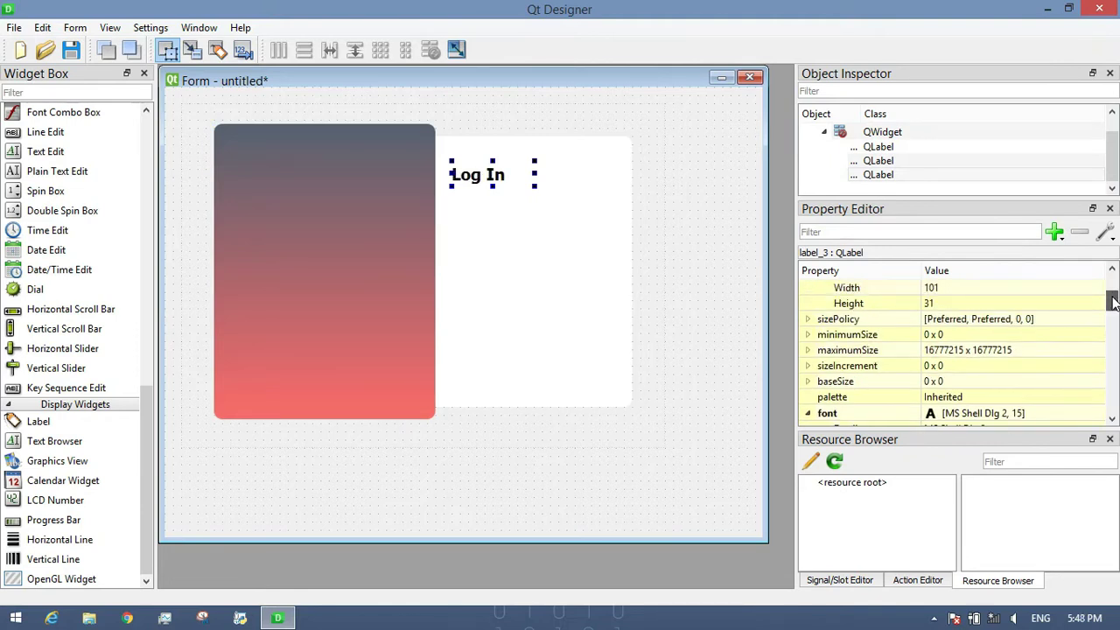
{"action": "scroll", "coordinate": [1114, 299], "scroll_direction": "up", "scroll_amount": 2}
{"action": "scroll", "coordinate": [1114, 299], "scroll_direction": "up", "scroll_amount": 1}
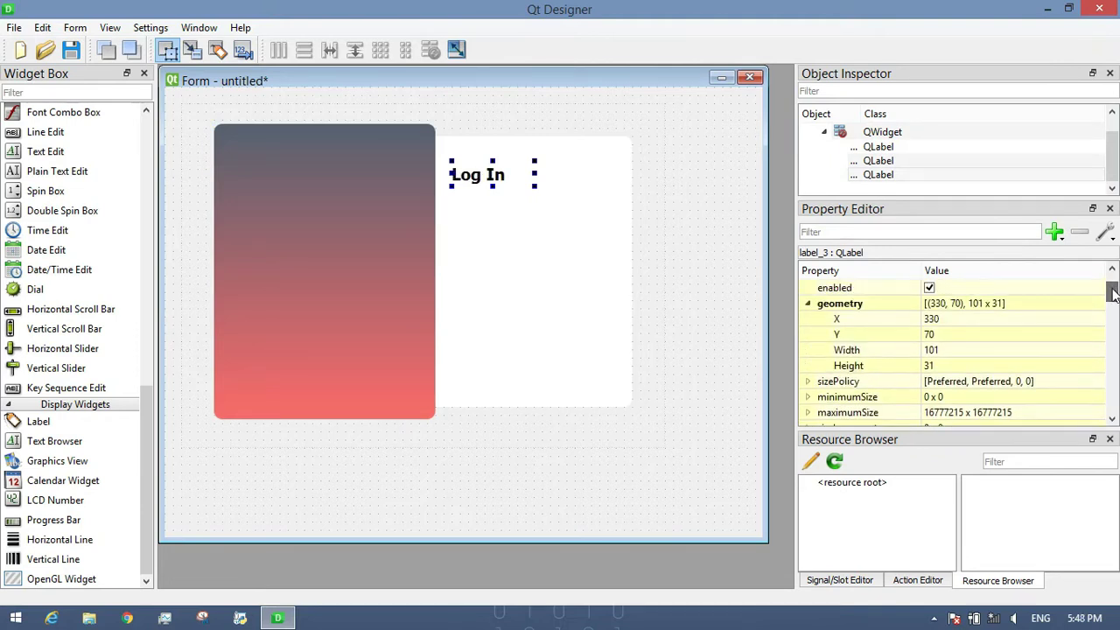
{"action": "left_click", "coordinate": [601, 246]}
Style the "Log In" label with the text colour rgba(0, 0, 0, 200).
{"action": "left_click", "coordinate": [483, 177]}
{"action": "right_click", "coordinate": [483, 177]}
{"action": "left_click", "coordinate": [556, 290]}
{"action": "type", "text": "color:rgba("}
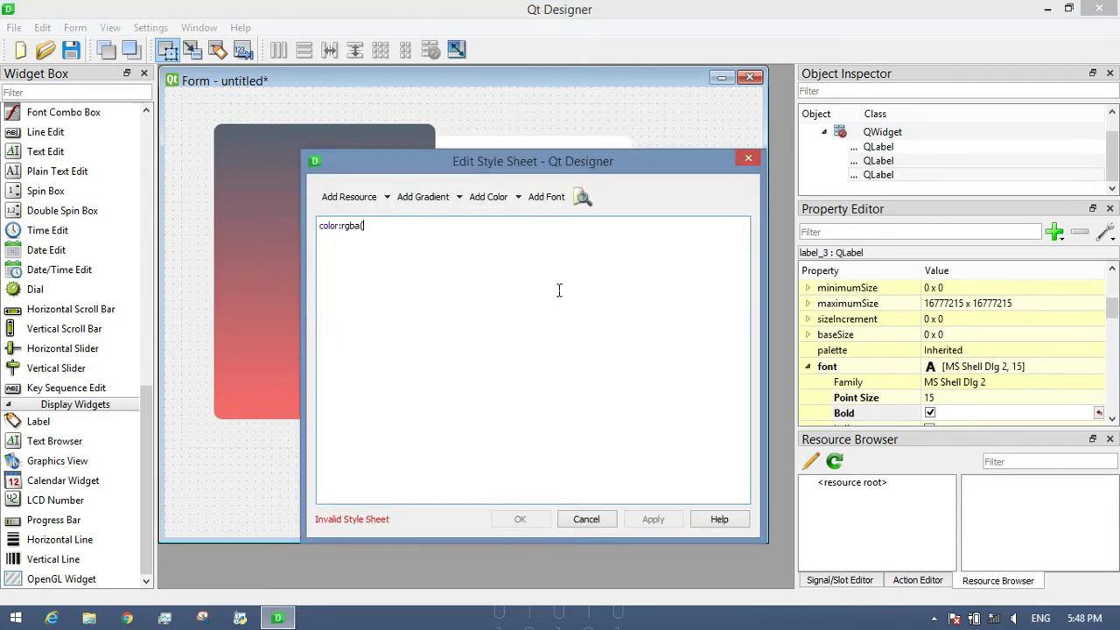
{"action": "type", "text": "0, 0, 0, 200);"}
{"action": "left_click", "coordinate": [537, 525]}
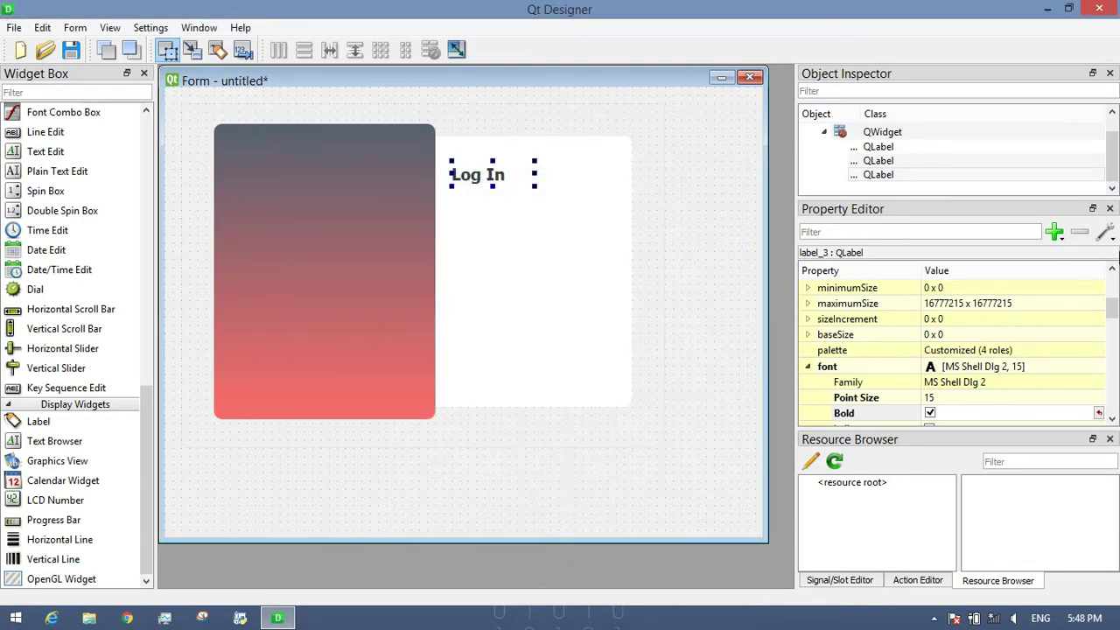
Move the "Log In" label to Y 80.
{"action": "scroll", "coordinate": [963, 359], "scroll_direction": "up", "scroll_amount": 3}
{"action": "double_click", "coordinate": [1007, 365]}
{"action": "type", "text": "80"}
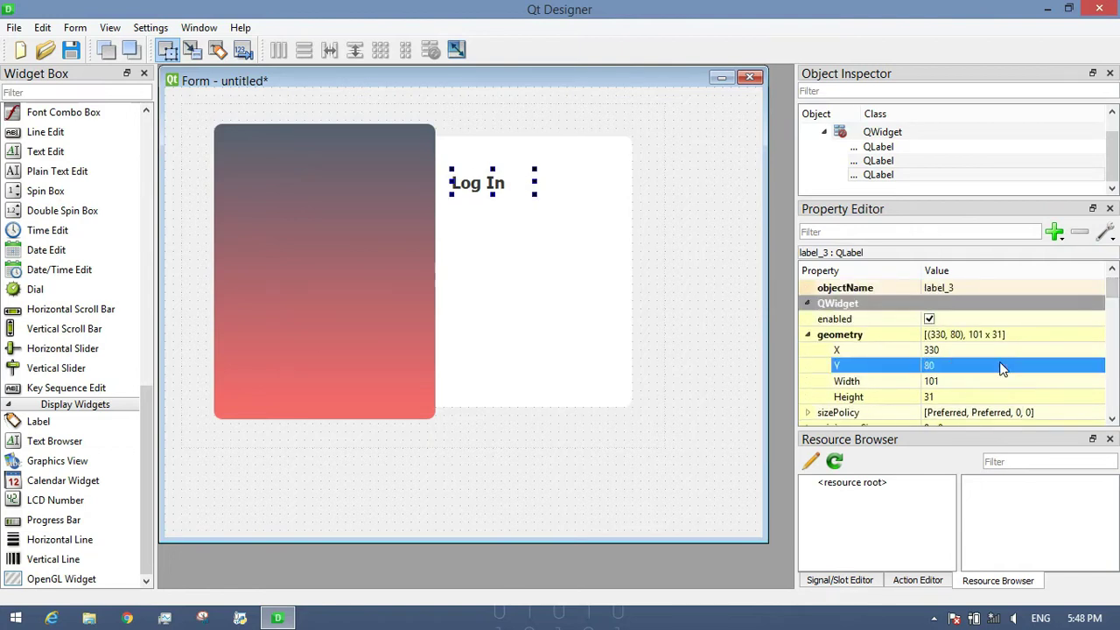
{"action": "left_click", "coordinate": [494, 234]}
Add a Line Edit below the "Log In" label and widen it to about 181.
{"action": "scroll", "coordinate": [74, 394], "scroll_direction": "up", "scroll_amount": 2}
{"action": "left_click_drag", "start_coordinate": [40, 231], "coordinate": [456, 233]}
{"action": "left_click_drag", "start_coordinate": [537, 229], "coordinate": [600, 229]}
Style the line edit with background-color rgba(0, 0, 0, 0), border 2px solid rgba(0, 0, 0, 0) and border-bottom-color rgba(46, 82, 101, 200).
{"action": "right_click", "coordinate": [582, 230]}
{"action": "left_click", "coordinate": [638, 324]}
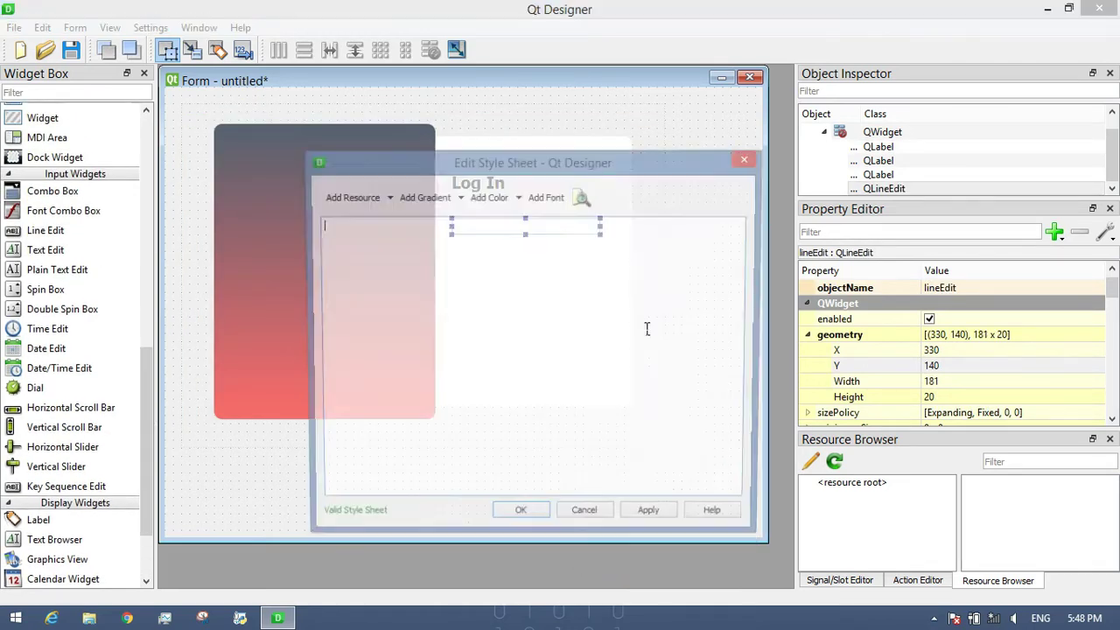
{"action": "type", "text": "backgroun"}
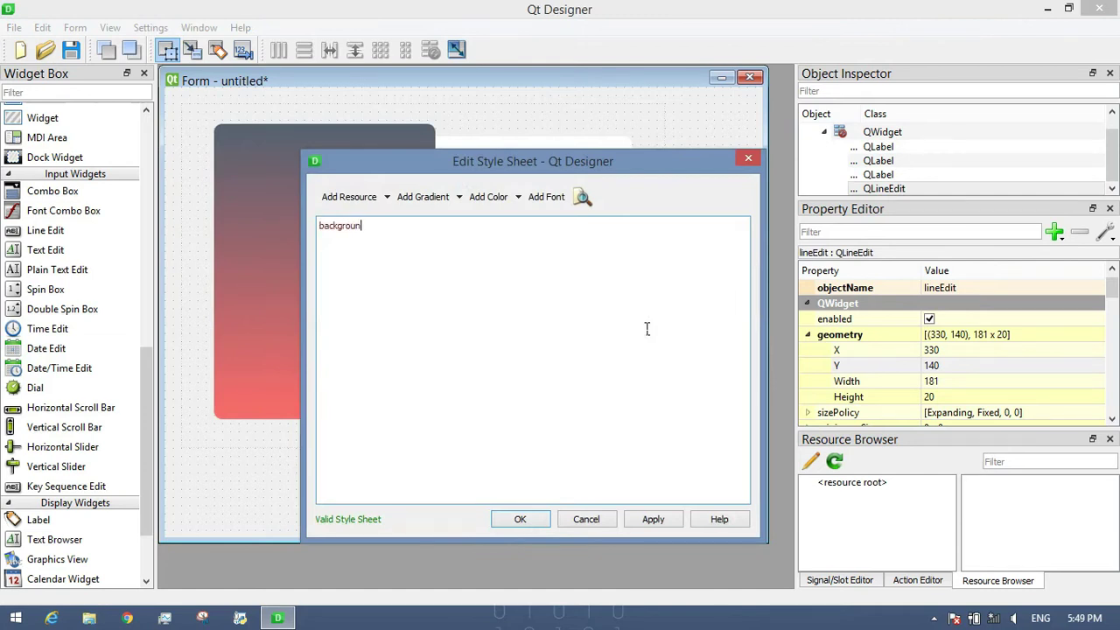
{"action": "type", "text": "d-color:rgba(0, 0, 0, 0);"}
{"action": "key", "text": "Return"}
{"action": "type", "text": "border:2px so"}
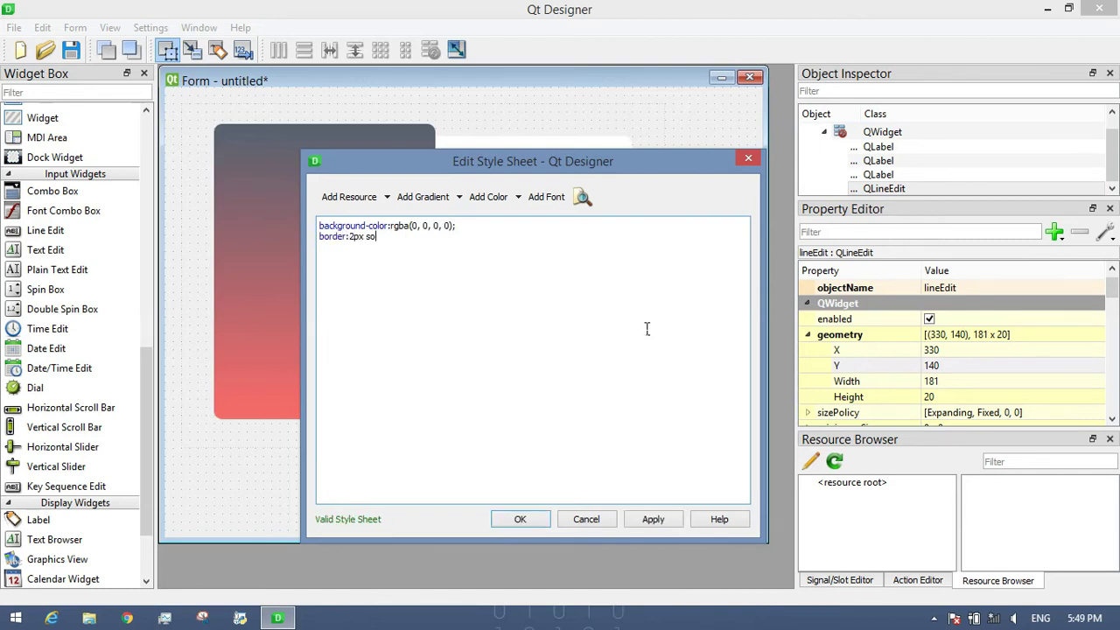
{"action": "type", "text": "lid rgba(0, 0, 0, 0); borde"}
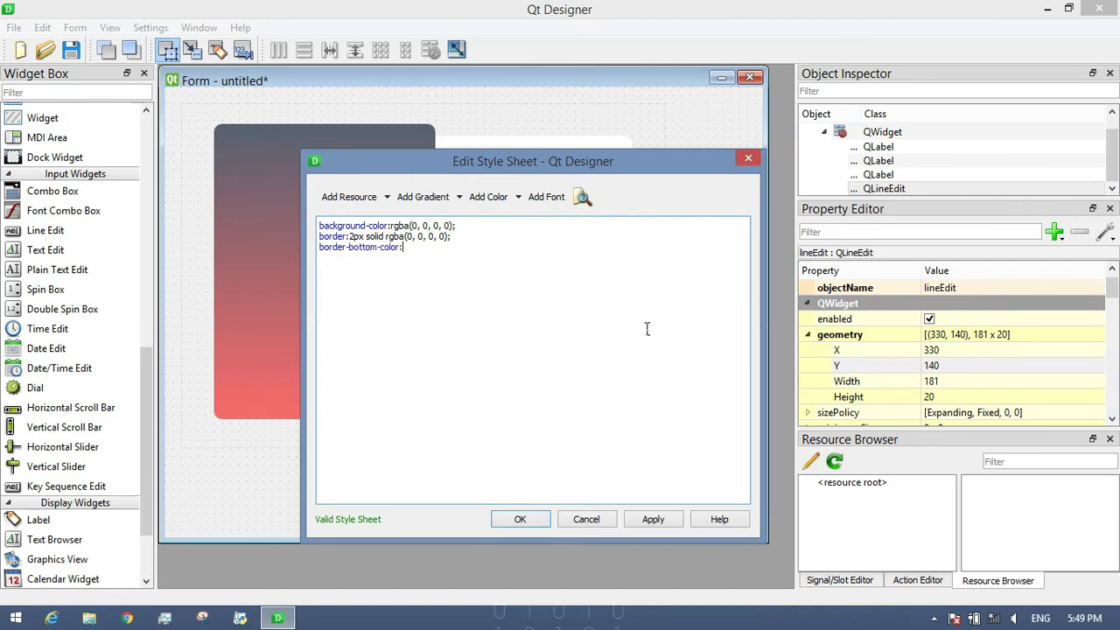
{"action": "type", "text": "ba("}
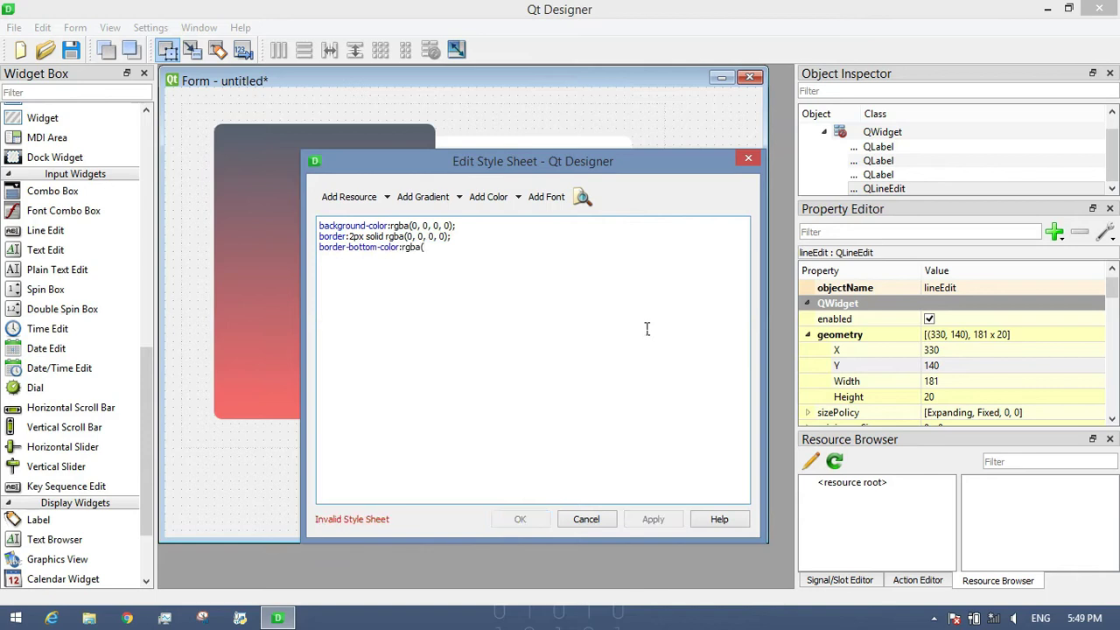
{"action": "type", "text": "46, 82, 101, 200); "}
Add the text colour rgb(0, 0, 0) and a padding-bottom of 7px to the line edit's style sheet and accept it.
{"action": "type", "text": "color:"}
{"action": "type", "text": "rgb("}
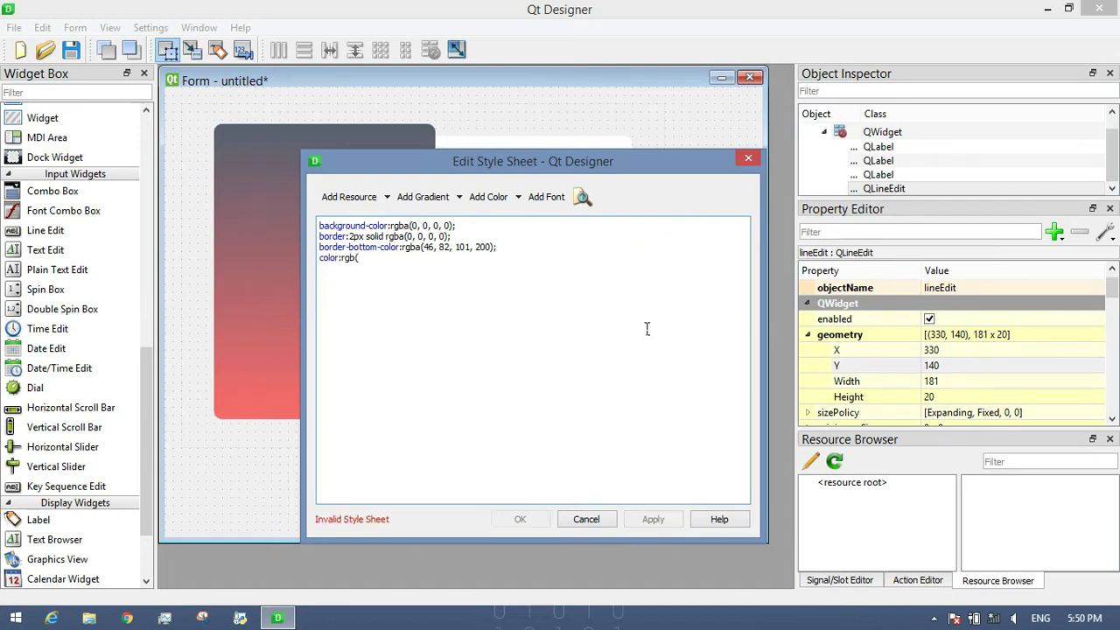
{"action": "type", "text": "0, 0, 0)"}
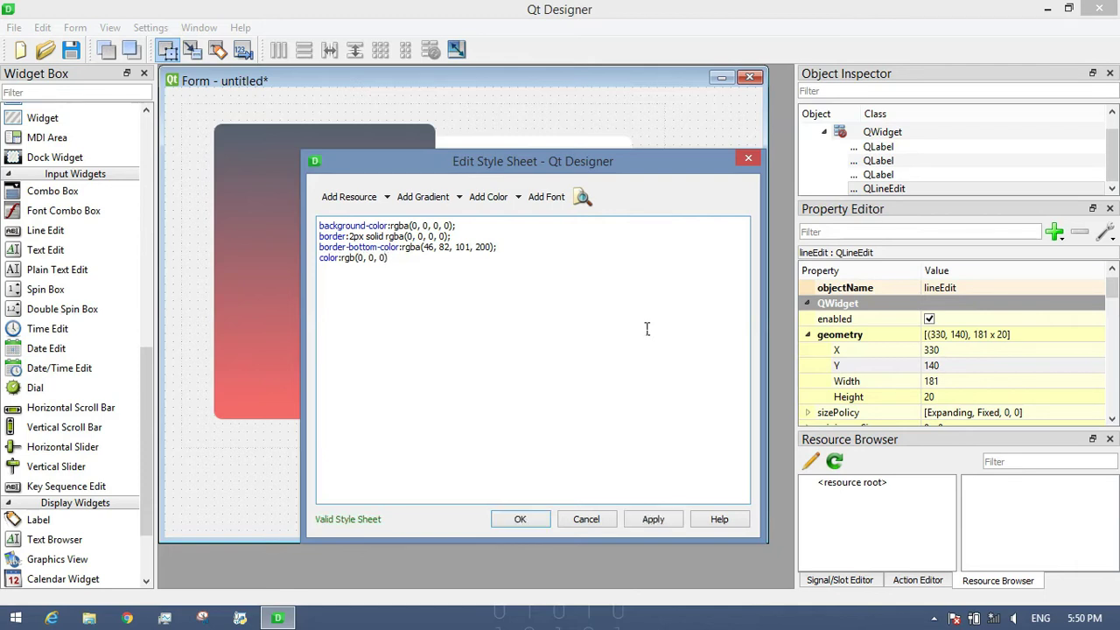
{"action": "key", "text": "Return"}
{"action": "type", "text": "padding-bottom:7"}
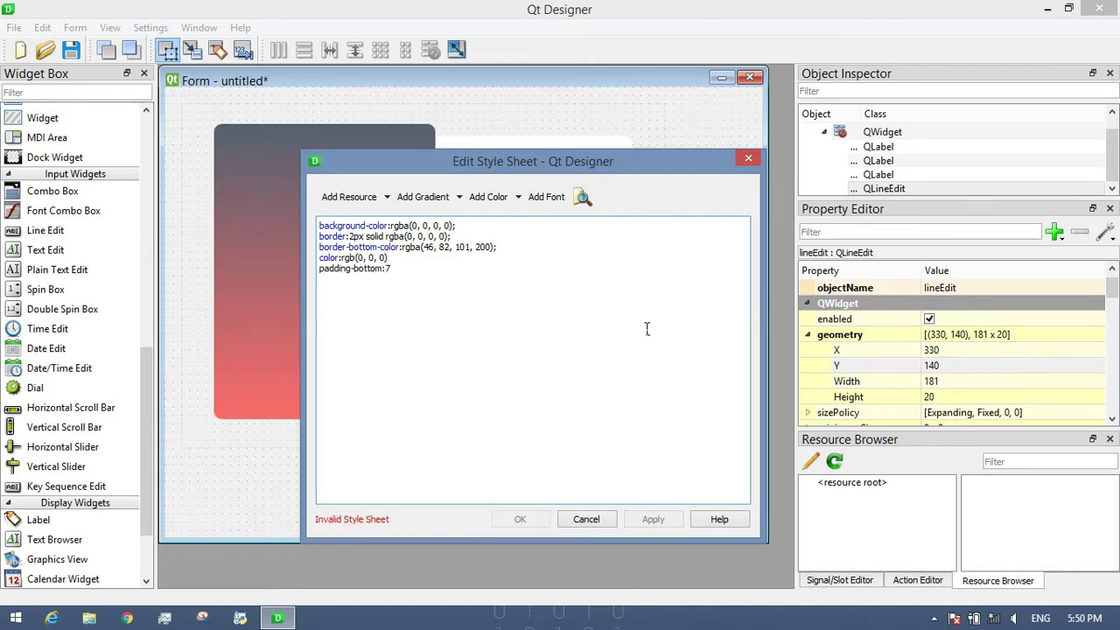
{"action": "type", "text": "px;"}
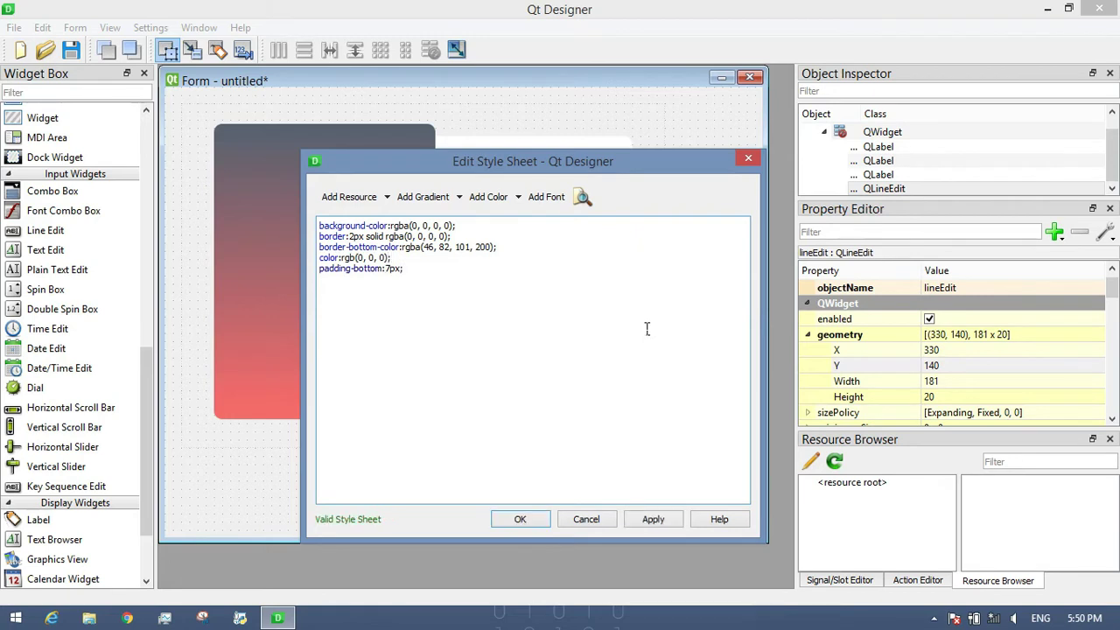
{"action": "left_click", "coordinate": [521, 520]}
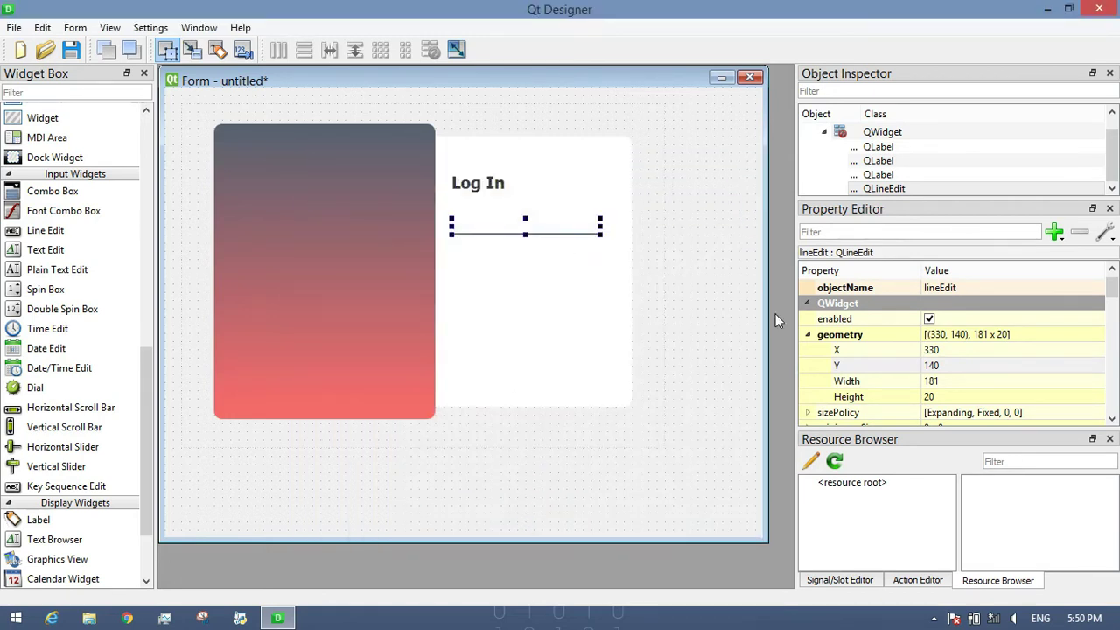
Set the line edit's height to 40.
{"action": "double_click", "coordinate": [967, 398]}
{"action": "type", "text": "40"}
{"action": "key", "text": "Return"}
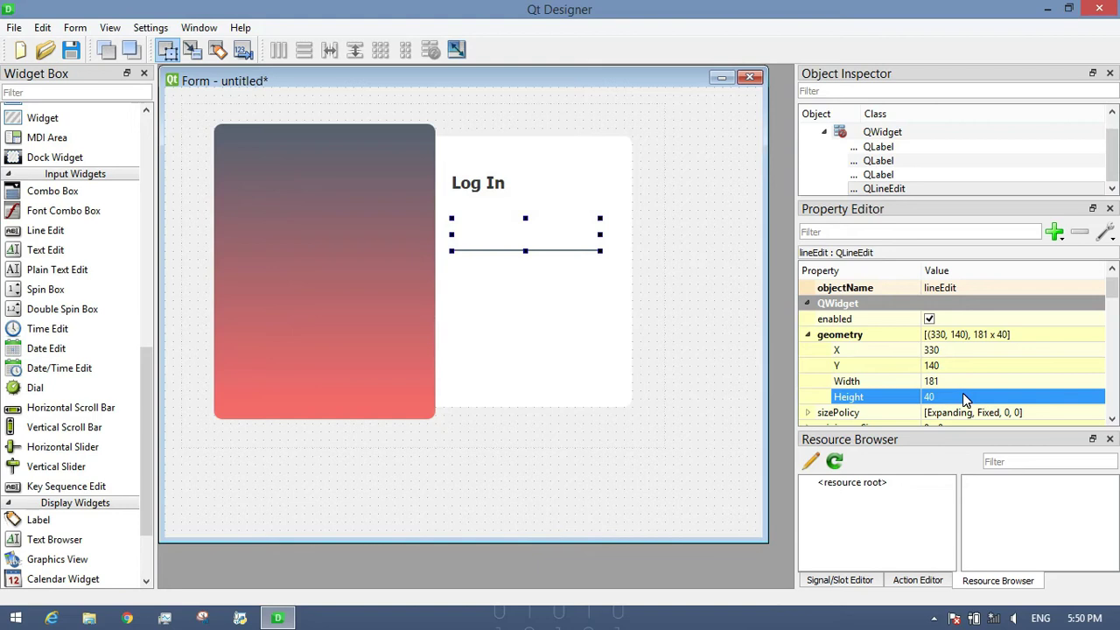
Duplicate the line edit and place the copy directly below the original at about X 330, Y 200.
{"action": "left_click_drag", "start_coordinate": [1111, 289], "coordinate": [1111, 386]}
{"action": "key", "text": "ctrl+v"}
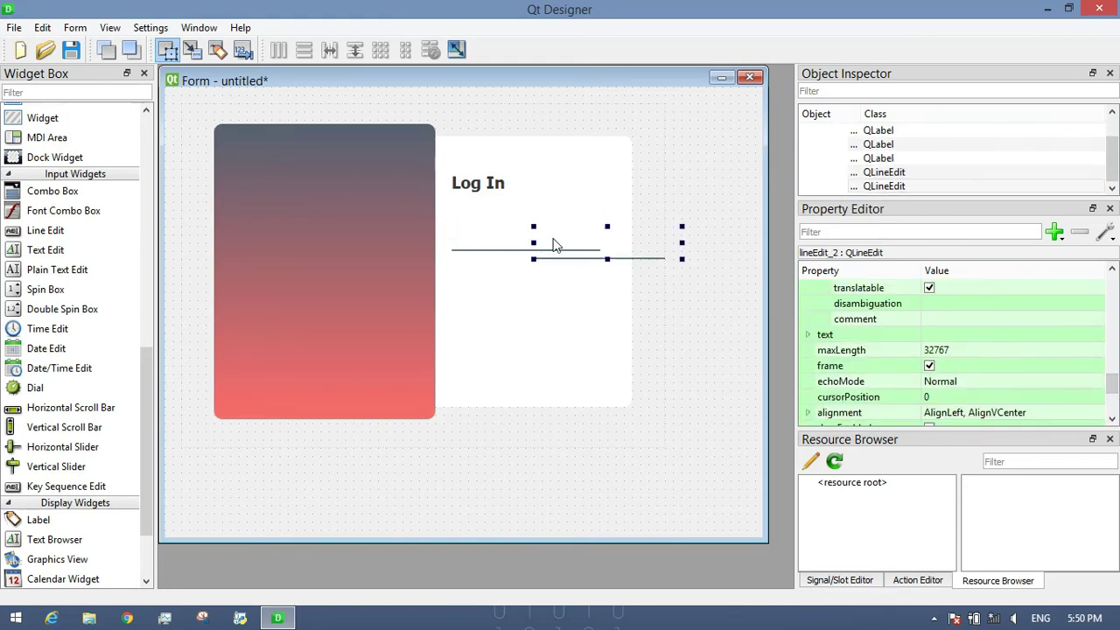
{"action": "left_click_drag", "start_coordinate": [623, 253], "coordinate": [541, 295]}
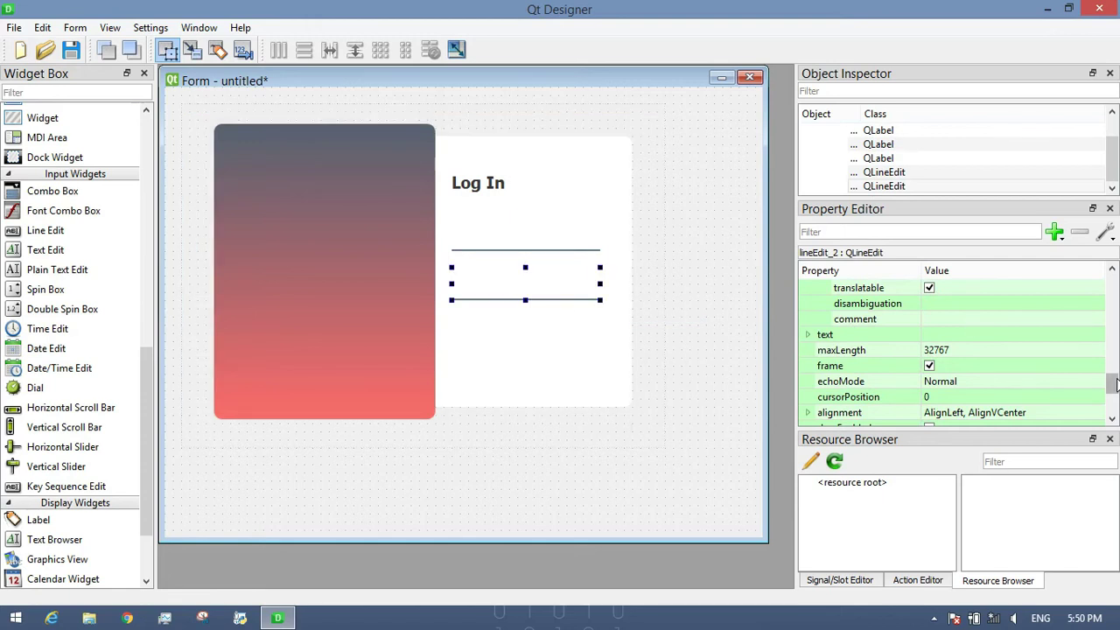
Set the lower line edit's placeholder text to "Password".
{"action": "left_click_drag", "start_coordinate": [1111, 387], "coordinate": [1112, 402]}
{"action": "left_click", "coordinate": [1000, 336]}
{"action": "type", "text": "Password"}
{"action": "key", "text": "Return"}
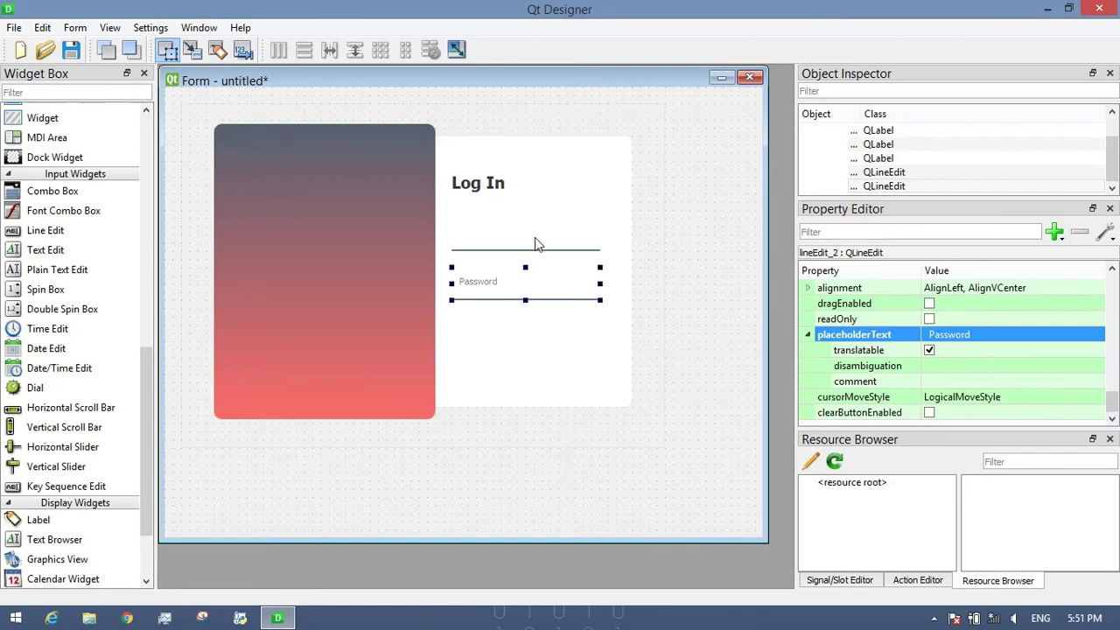
Set the upper line edit's placeholder text to "User Name".
{"action": "left_click", "coordinate": [545, 244]}
{"action": "left_click", "coordinate": [960, 340]}
{"action": "type", "text": "User "}
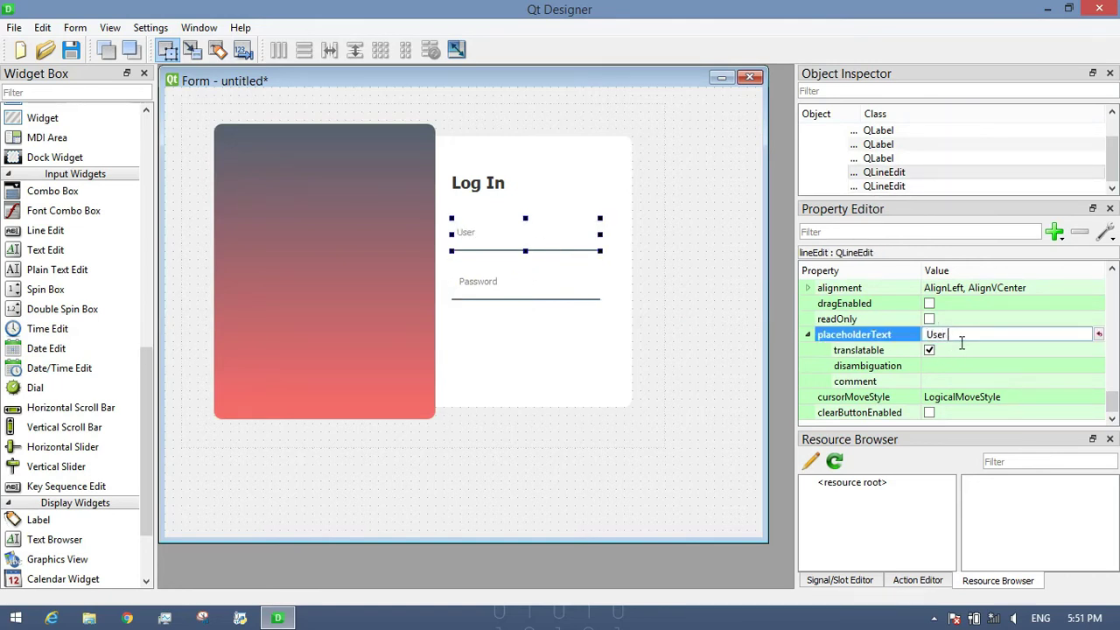
{"action": "type", "text": "Name"}
{"action": "key", "text": "Return"}
Set the font size of the Password line edit to 9 points.
{"action": "left_click", "coordinate": [543, 285]}
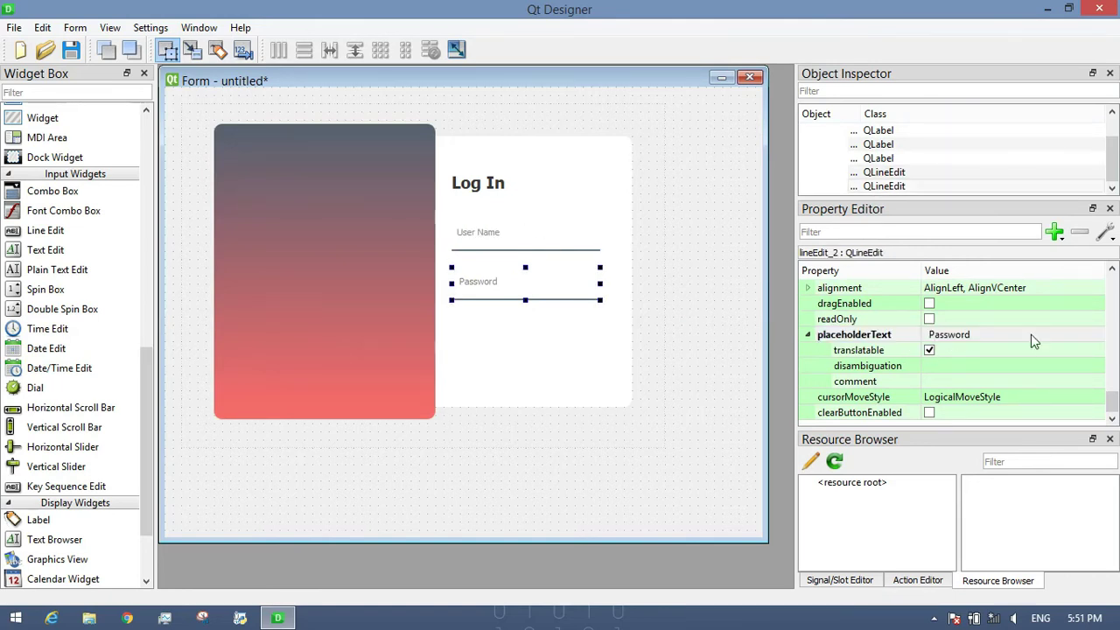
{"action": "scroll", "coordinate": [1111, 394], "scroll_direction": "up", "scroll_amount": 2}
{"action": "left_click", "coordinate": [993, 350]}
{"action": "left_click", "coordinate": [986, 390]}
{"action": "left_click_drag", "start_coordinate": [1112, 390], "coordinate": [1114, 317]}
{"action": "left_click", "coordinate": [999, 401]}
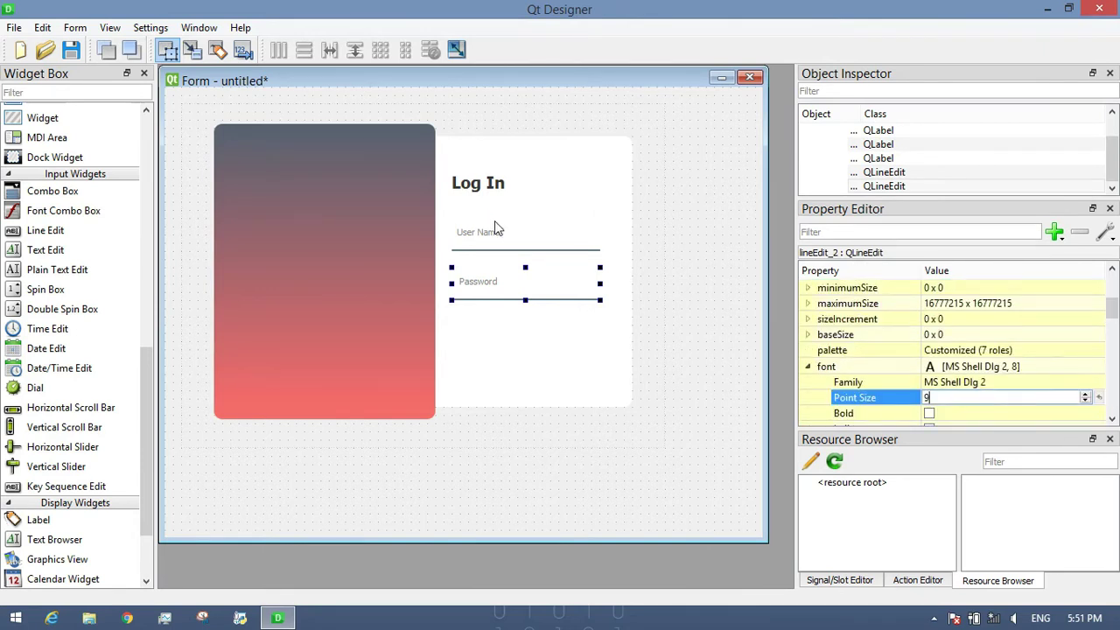
Set the font size of the User Name line edit to 9 points.
{"action": "left_click", "coordinate": [492, 224]}
{"action": "left_click", "coordinate": [970, 400]}
{"action": "left_click", "coordinate": [537, 238]}
{"action": "left_click", "coordinate": [564, 297]}
{"action": "left_click", "coordinate": [561, 246]}
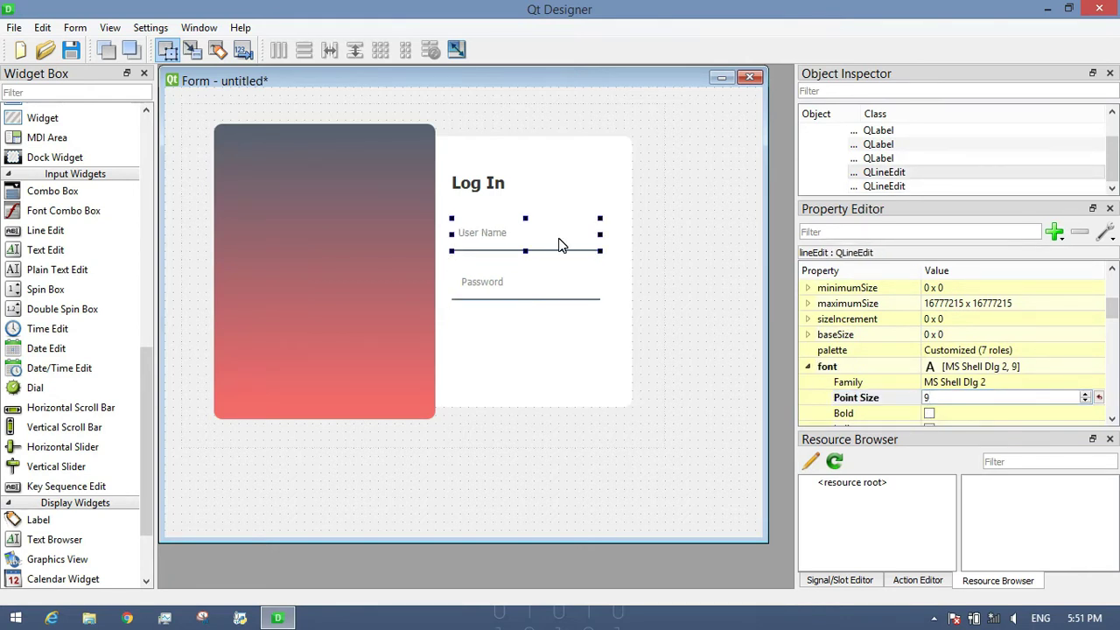
Set the width of the Password line edit to 190.
{"action": "left_click", "coordinate": [587, 293]}
{"action": "left_click_drag", "start_coordinate": [1115, 313], "coordinate": [1115, 296]}
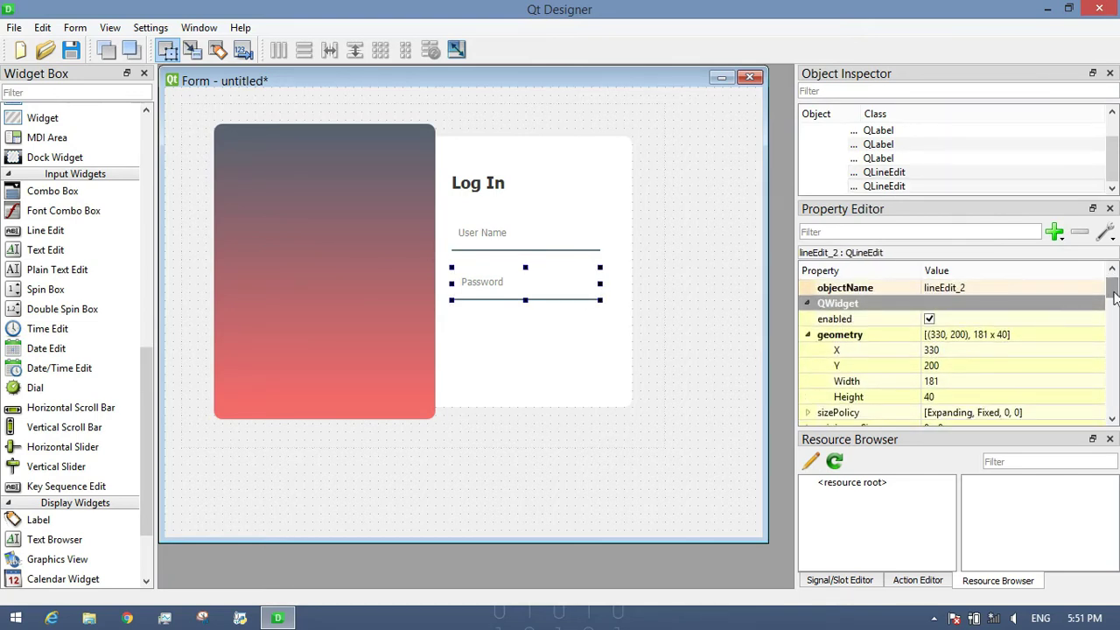
{"action": "left_click", "coordinate": [977, 380]}
{"action": "type", "text": "190"}
{"action": "key", "text": "Return"}
Set the width of the User Name line edit to 190.
{"action": "left_click", "coordinate": [528, 238]}
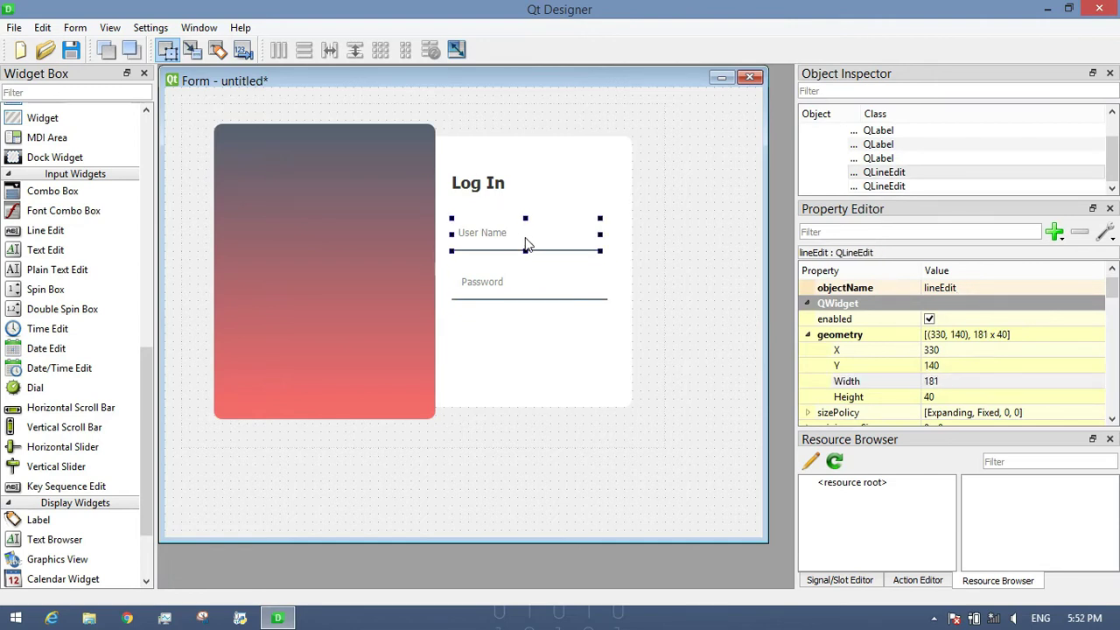
{"action": "left_click", "coordinate": [970, 382]}
{"action": "type", "text": "190"}
{"action": "key", "text": "Return"}
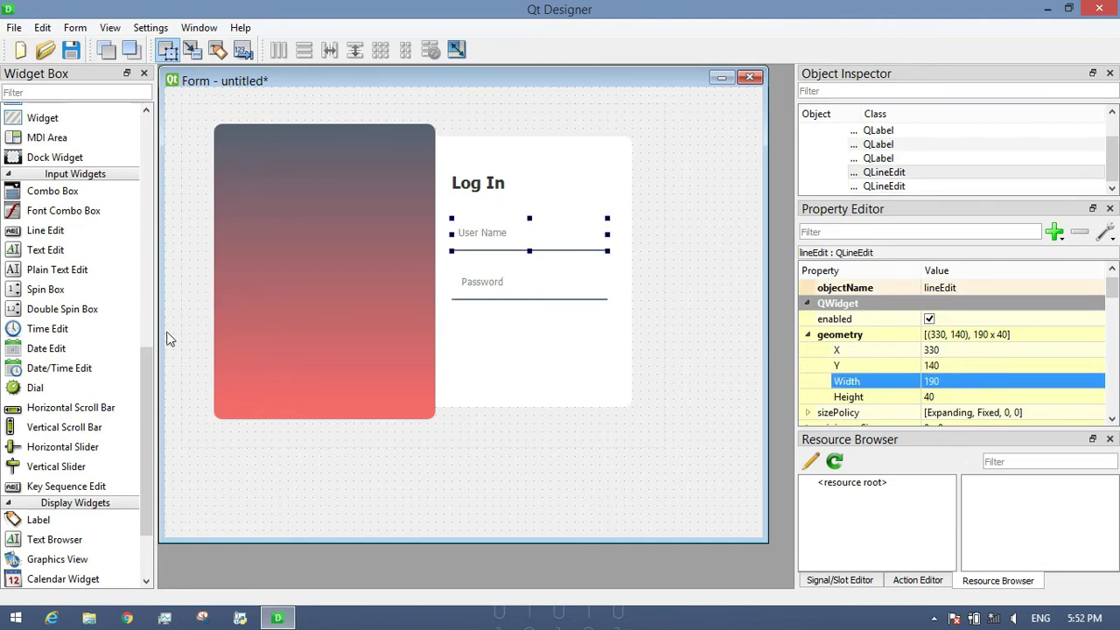
Add a Push Button below the Password field, about 191 wide, and set its height to 40.
{"action": "left_click_drag", "start_coordinate": [146, 385], "coordinate": [146, 182]}
{"action": "left_click_drag", "start_coordinate": [52, 207], "coordinate": [598, 348]}
{"action": "left_click_drag", "start_coordinate": [530, 353], "coordinate": [530, 369]}
{"action": "left_click", "coordinate": [941, 400]}
{"action": "key", "text": "BackSpace"}
{"action": "type", "text": "0"}
{"action": "key", "text": "Return"}
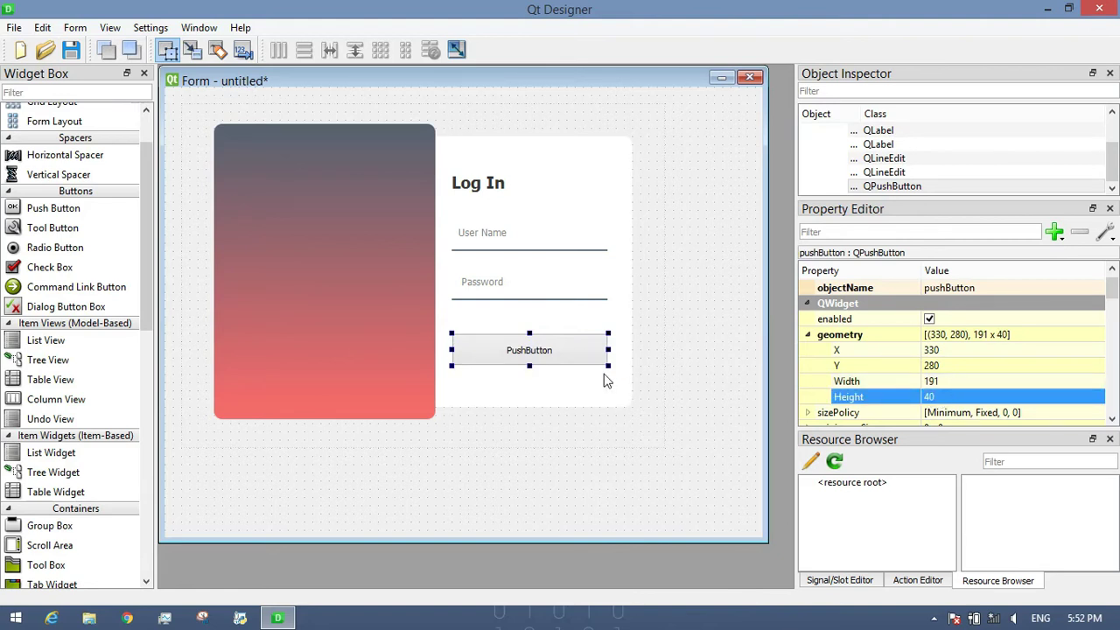
Change the push button's text to the letter-spaced "L o g I n".
{"action": "right_click", "coordinate": [648, 326]}
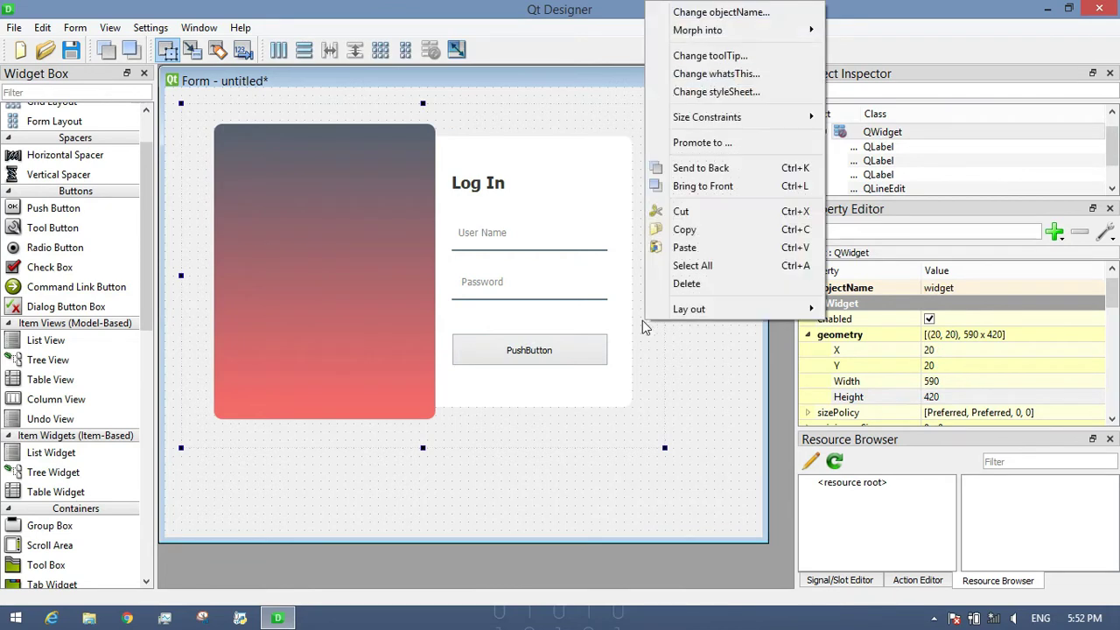
{"action": "double_click", "coordinate": [569, 352]}
{"action": "type", "text": "Log"}
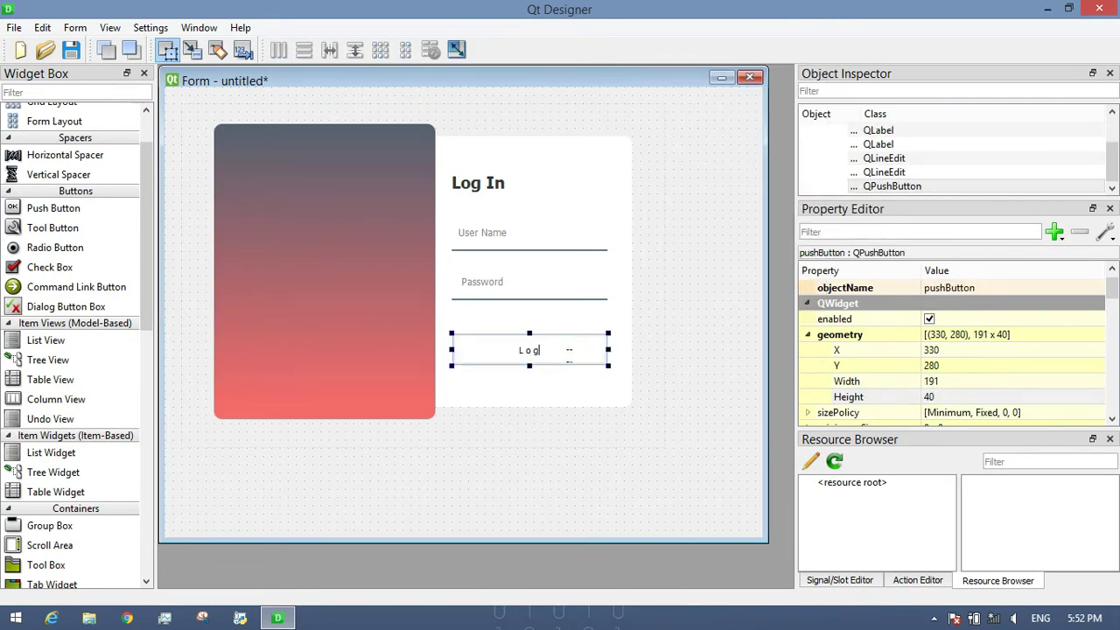
{"action": "type", "text": " In"}
{"action": "left_click", "coordinate": [623, 359]}
Set the push button's font to 11 points and bold.
{"action": "left_click", "coordinate": [557, 355]}
{"action": "scroll", "coordinate": [1115, 289], "scroll_direction": "down", "scroll_amount": 4}
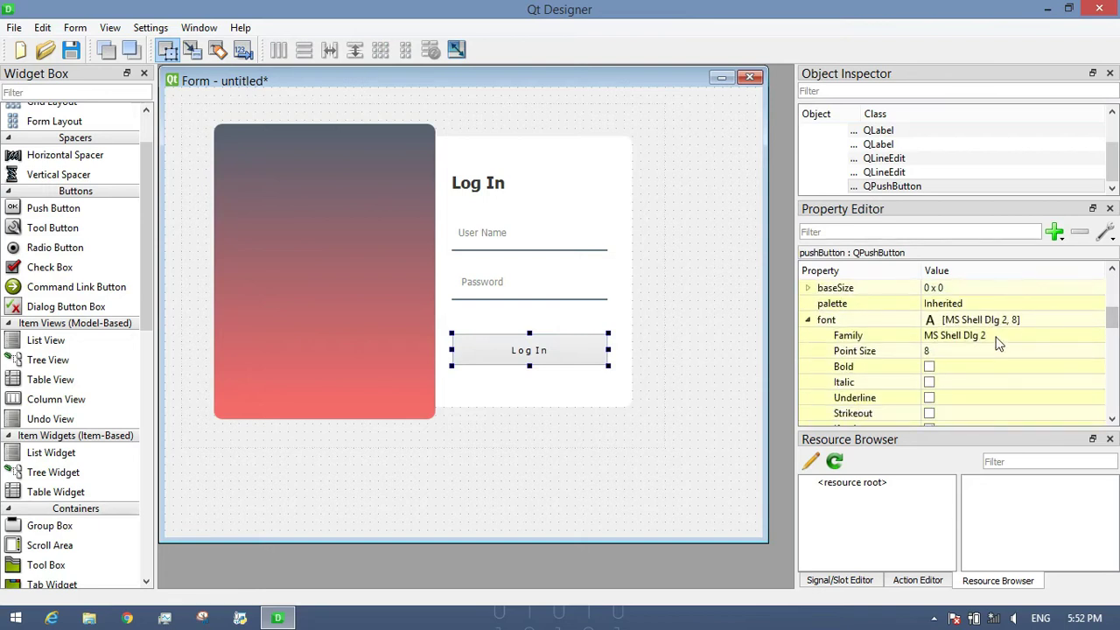
{"action": "left_click", "coordinate": [1002, 353]}
{"action": "type", "text": "11"}
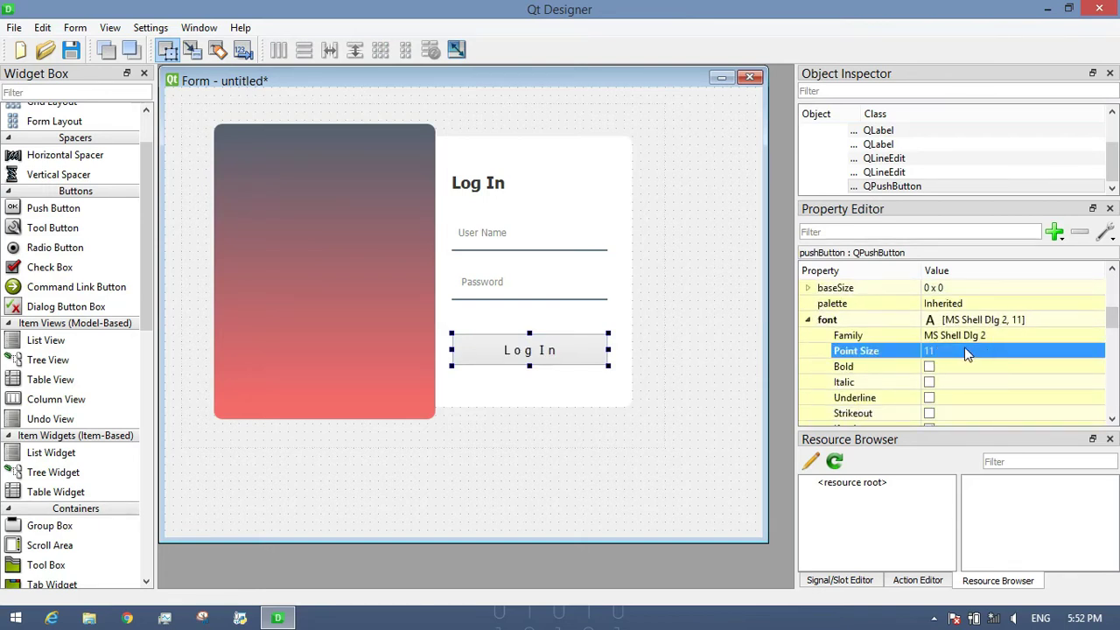
{"action": "left_click", "coordinate": [929, 366]}
Start a QPushButton#pushButton rule in the container widget's style sheet.
{"action": "left_click", "coordinate": [652, 314]}
{"action": "right_click", "coordinate": [652, 315]}
{"action": "left_click", "coordinate": [736, 105]}
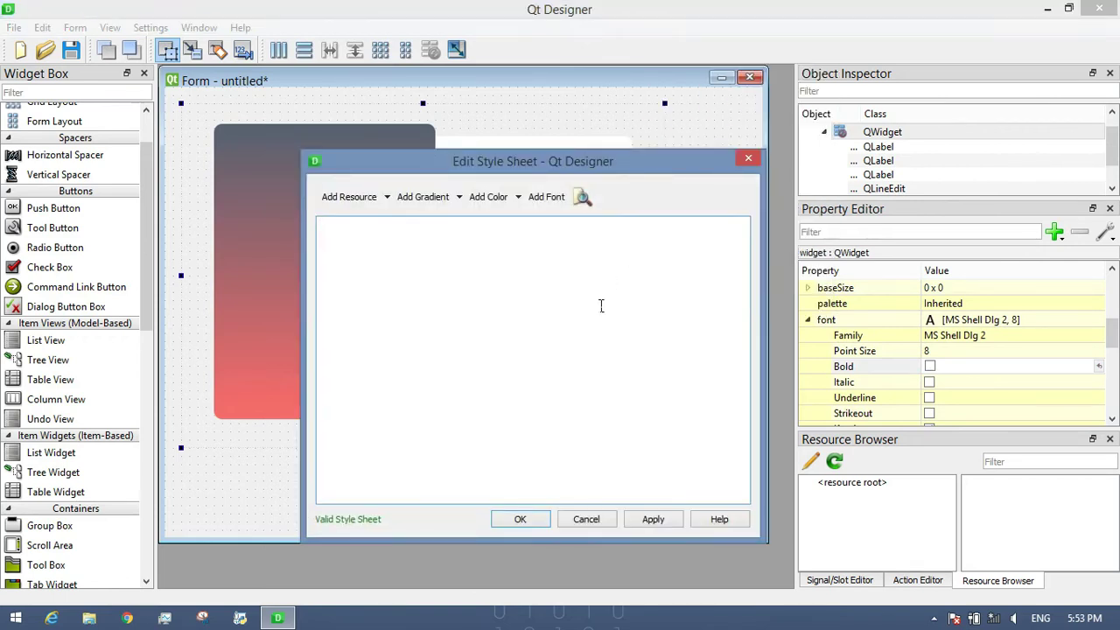
{"action": "type", "text": "Qpu"}
{"action": "key", "text": "BackSpace"}
{"action": "key", "text": "BackSpace"}
{"action": "type", "text": "PushButton#pushButton{"}
{"action": "key", "text": "Return"}
{"action": "key", "text": "Return"}
{"action": "type", "text": "}"}
{"action": "key", "text": "Up"}
Give the rule background-color rgba(85, 98, 112, 255), color rgba(255, 255, 255, 200) and border-radius 5px.
{"action": "type", "text": "background-color:rgba("}
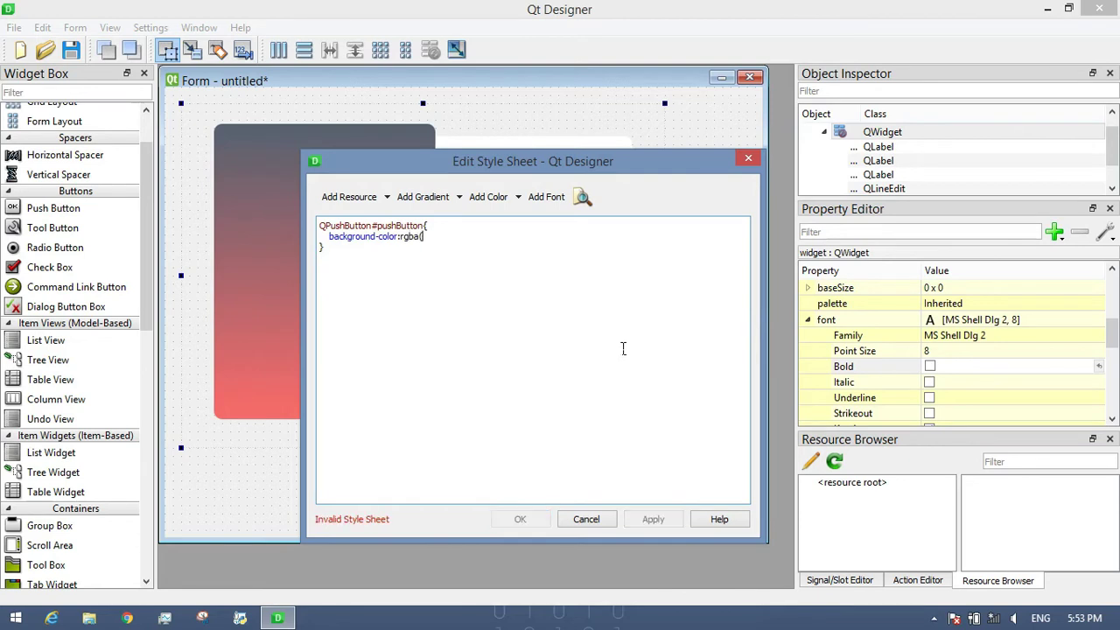
{"action": "type", "text": "85, 98, 112, 255);   colo"}
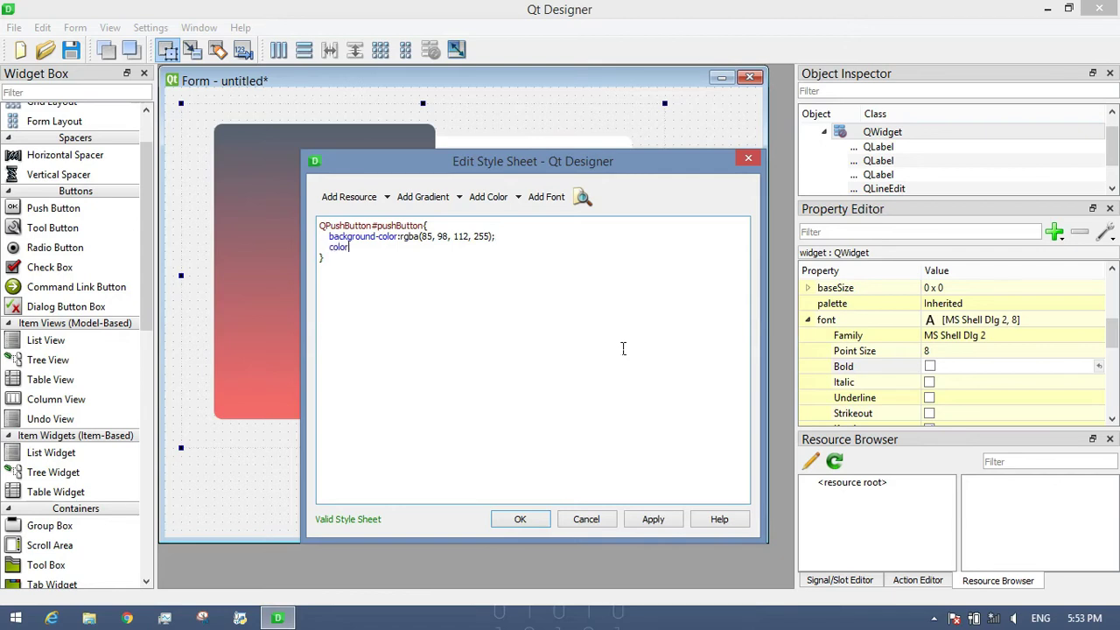
{"action": "type", "text": "r:rgba("}
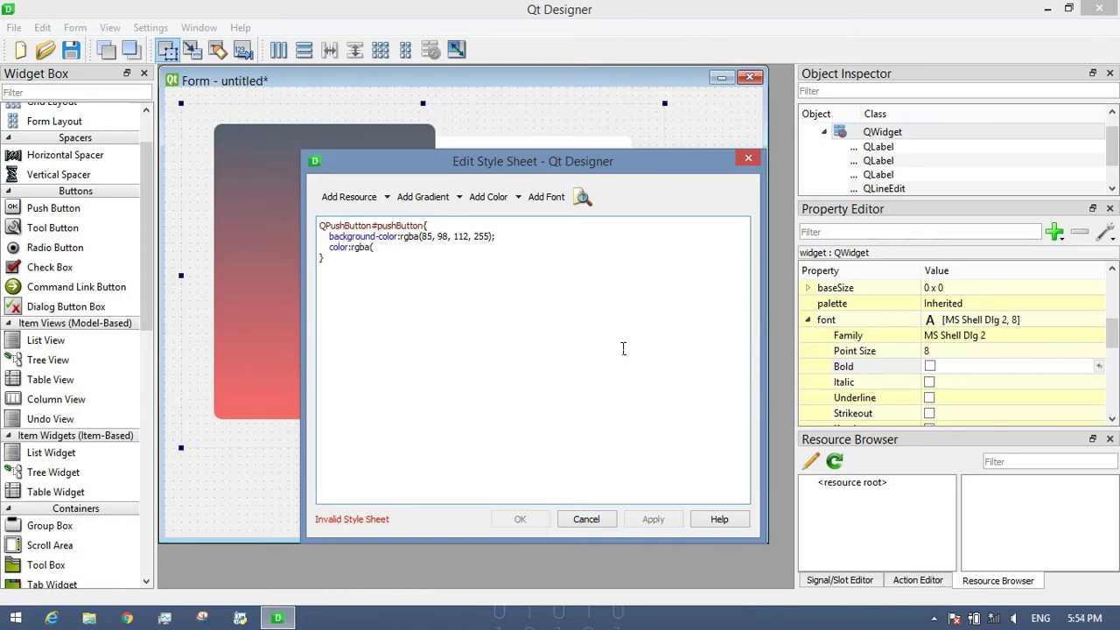
{"action": "type", "text": "255, 255, 255, 200);   "}
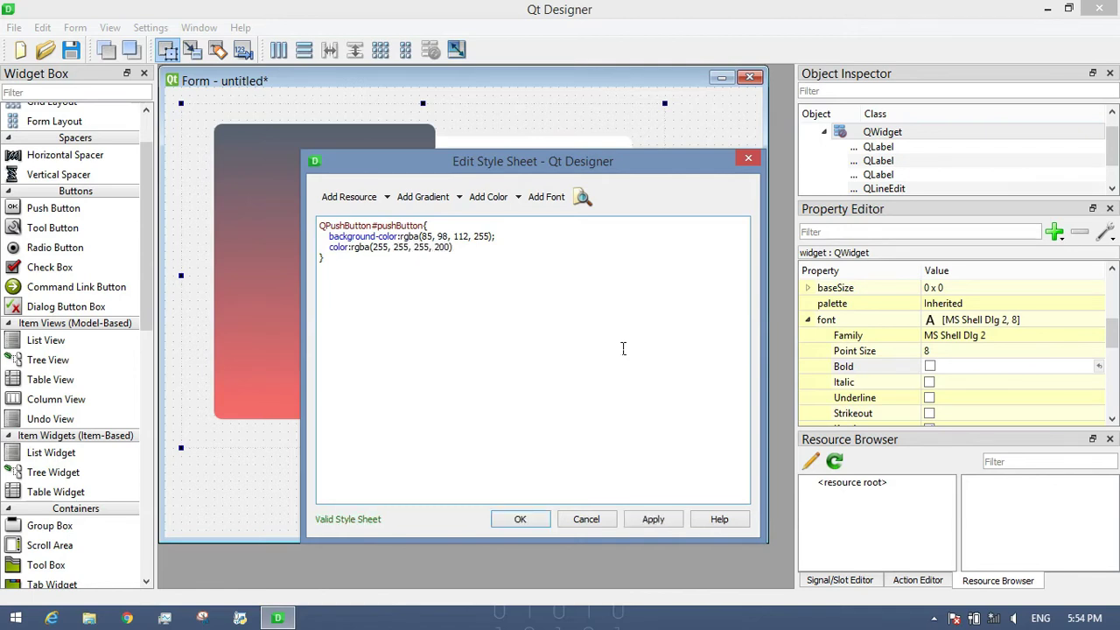
{"action": "type", "text": "border-radius:5px;"}
Add a second, empty QPushButton#pushButton rule below the first one in the style sheet.
{"action": "left_click", "coordinate": [325, 229]}
{"action": "left_click_drag", "start_coordinate": [322, 226], "coordinate": [336, 269]}
{"action": "left_click", "coordinate": [338, 289]}
{"action": "type", "text": "QPushButton#pushButton{"}
{"action": "key", "text": "Return"}
{"action": "key", "text": "Return"}
{"action": "type", "text": "}"}
{"action": "key", "text": "Up"}
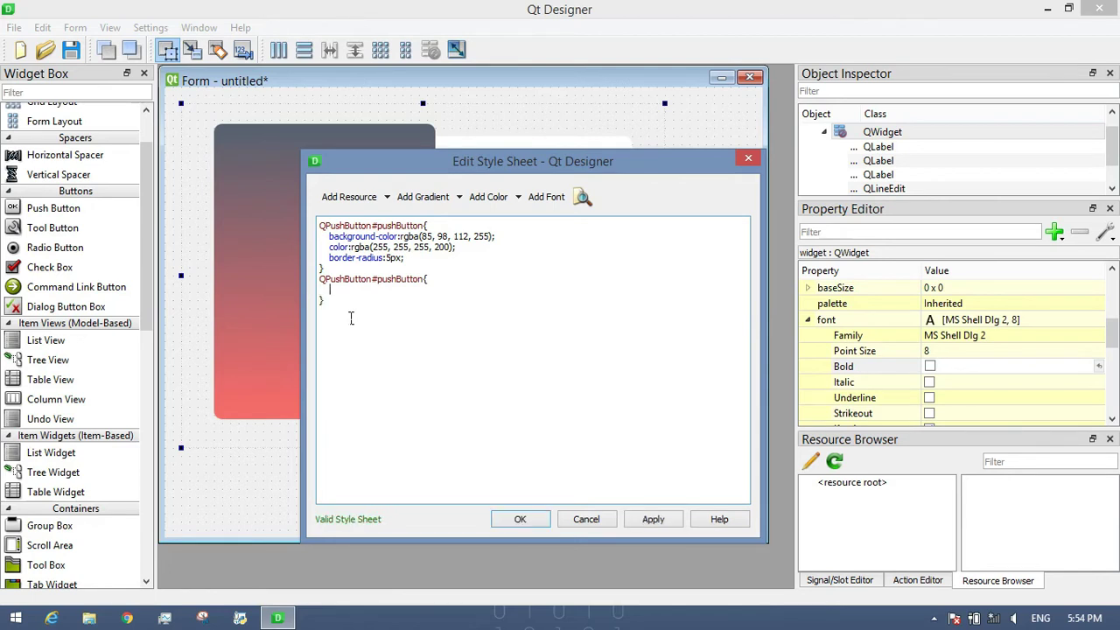
Fill the second rule with padding-left 5px, padding-top 5px, background-color rgba(255, 107, 107, 255) and background-position calc(100% - 10px)center.
{"action": "type", "text": "padding-left:5px;"}
{"action": "key", "text": "Return"}
{"action": "type", "text": "padding-top:5px;"}
{"action": "key", "text": "Return"}
{"action": "type", "text": "back"}
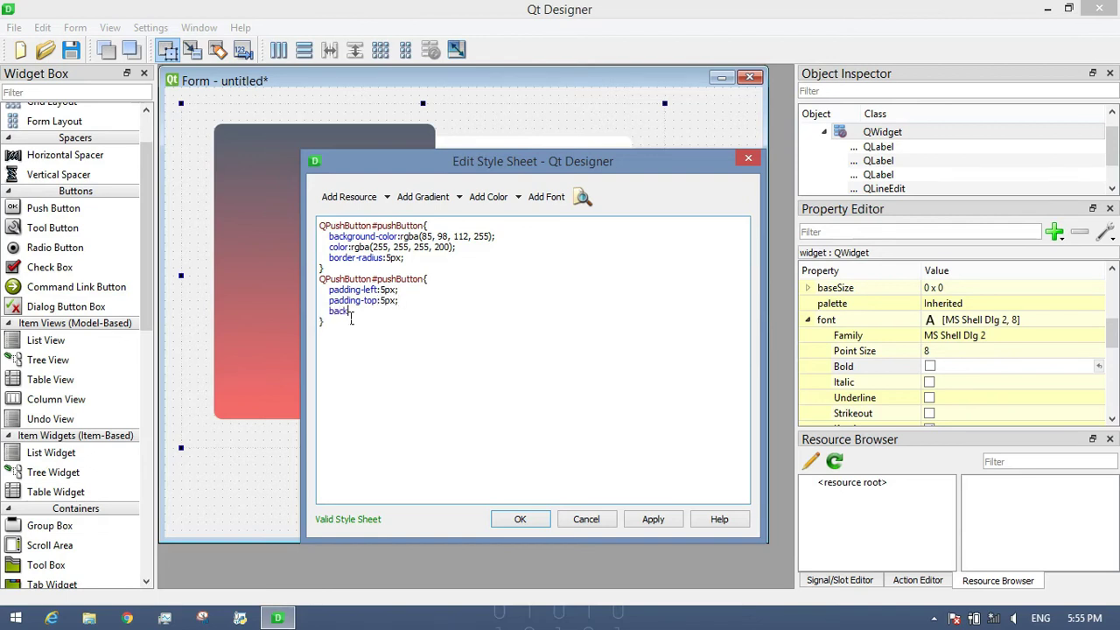
{"action": "type", "text": "ground-color:rgba(255, 107, 107, 255);"}
{"action": "key", "text": "Return"}
{"action": "type", "text": "background-position"}
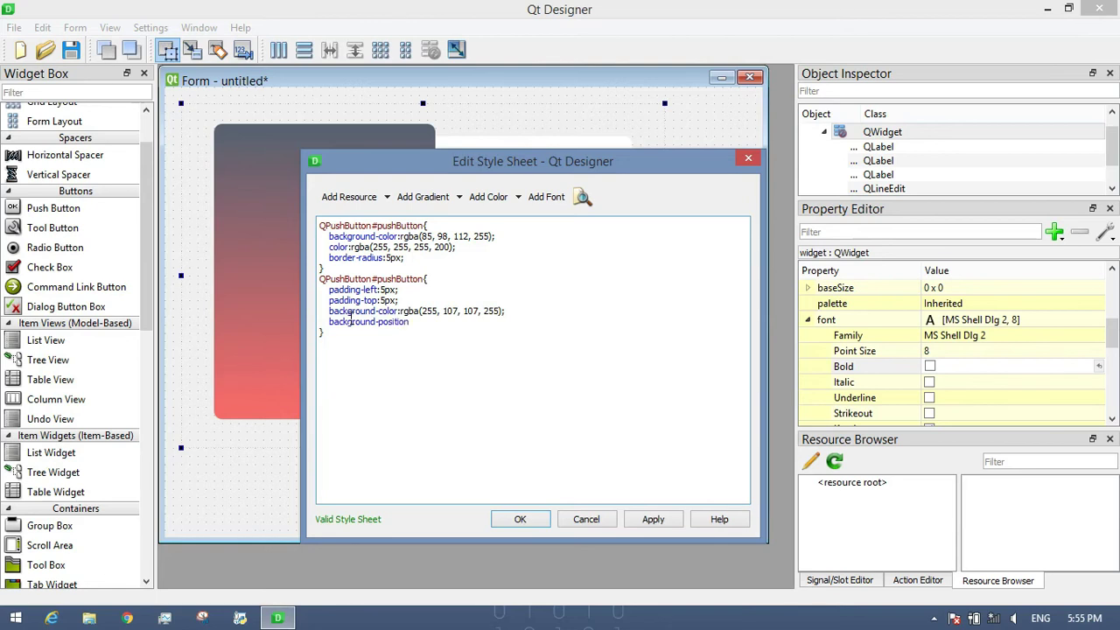
{"action": "type", "text": ":calc(100% - 10px)center;"}
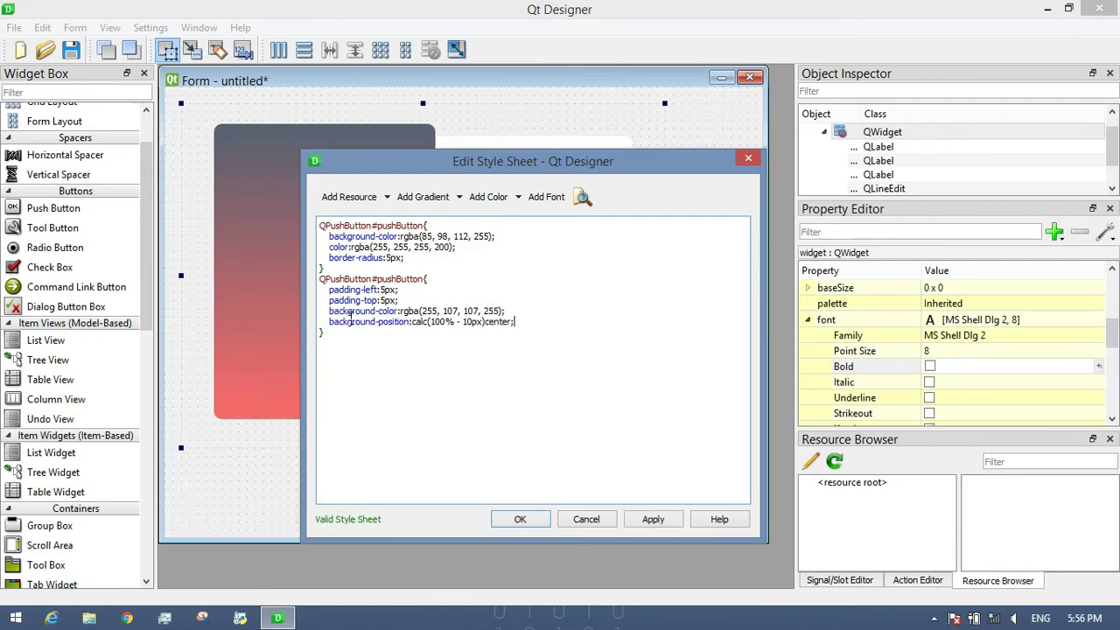
Add a third QPushButton#pushButton rule with background-color rgba(255, 107, 107, 255) and apply the container's style sheet.
{"action": "type", "text": " } QPushButton#pushButton{"}
{"action": "key", "text": "Return"}
{"action": "key", "text": "Return"}
{"action": "type", "text": "}ba"}
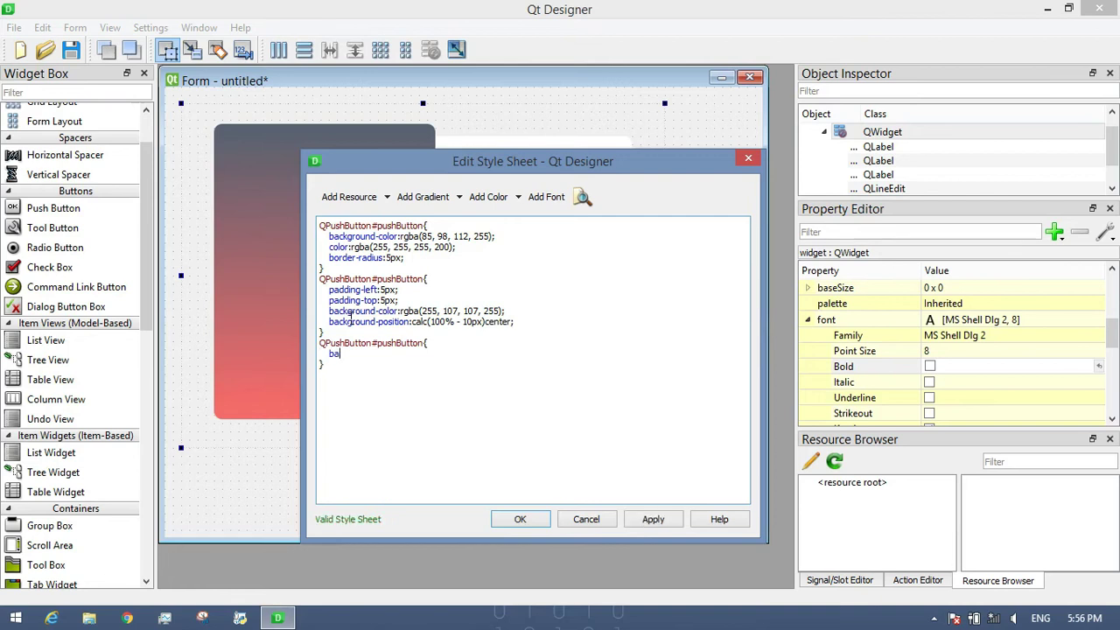
{"action": "type", "text": "ckground-color:rgba(255, 107, 107,"}
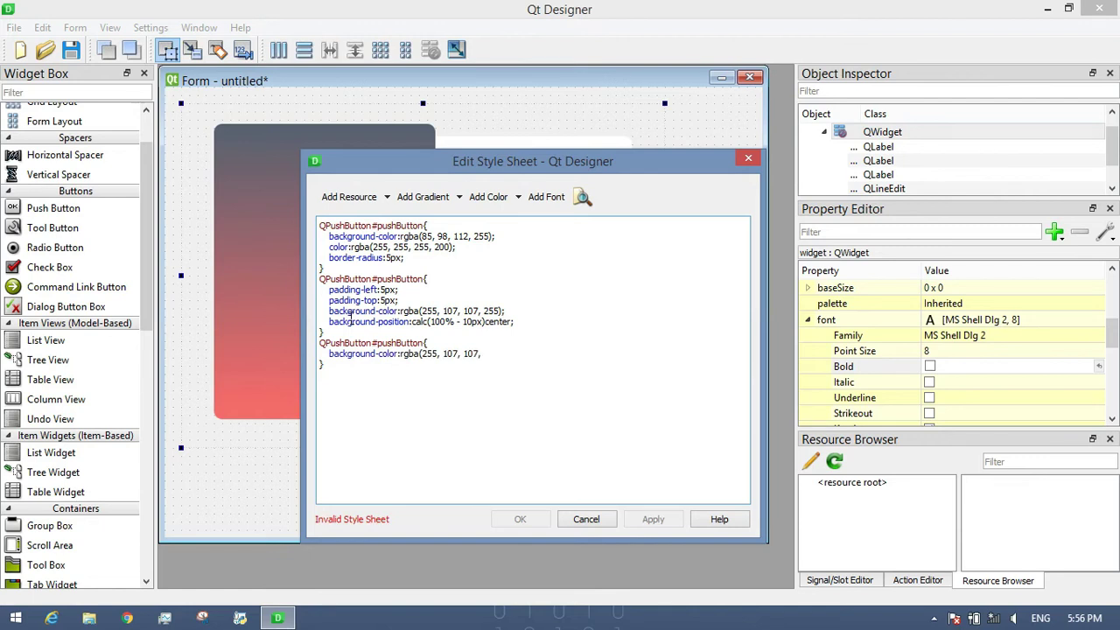
{"action": "type", "text": " 255);"}
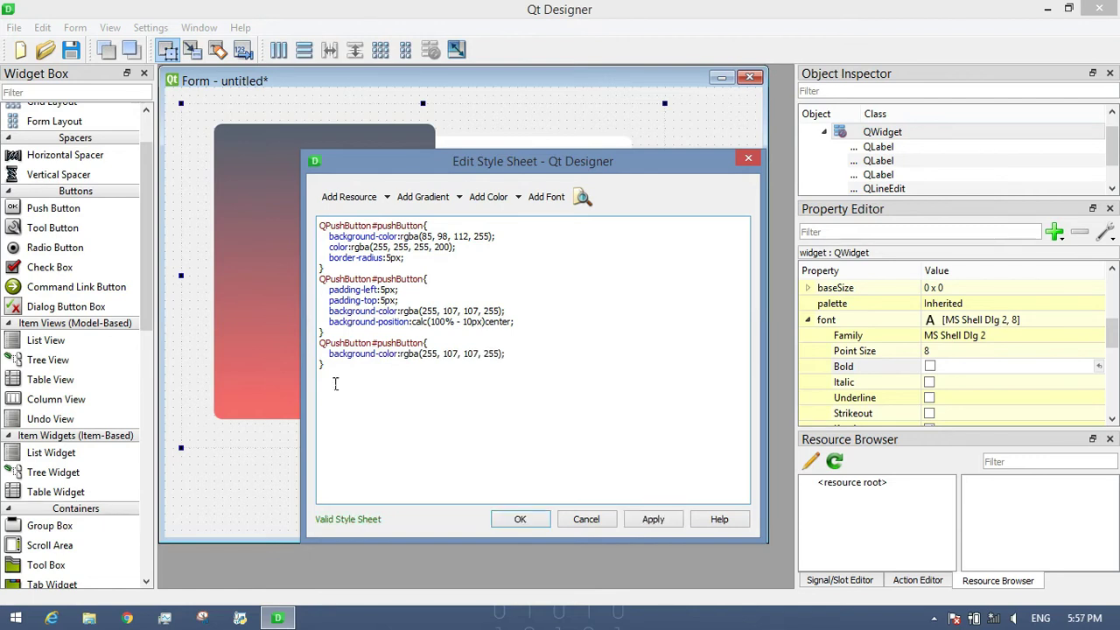
{"action": "left_click", "coordinate": [533, 523]}
{"action": "right_click", "coordinate": [533, 352]}
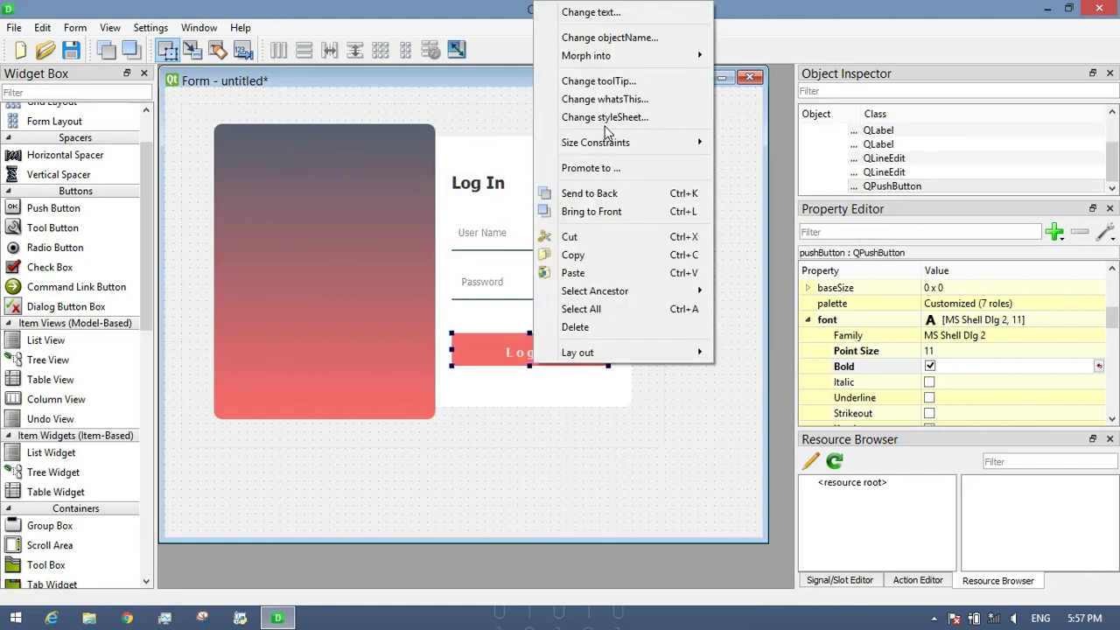
{"action": "left_click", "coordinate": [605, 121]}
{"action": "left_click", "coordinate": [743, 157]}
In the container widget's style sheet, make the third button rule apply to :hover and the second to :pressed.
{"action": "left_click", "coordinate": [655, 237]}
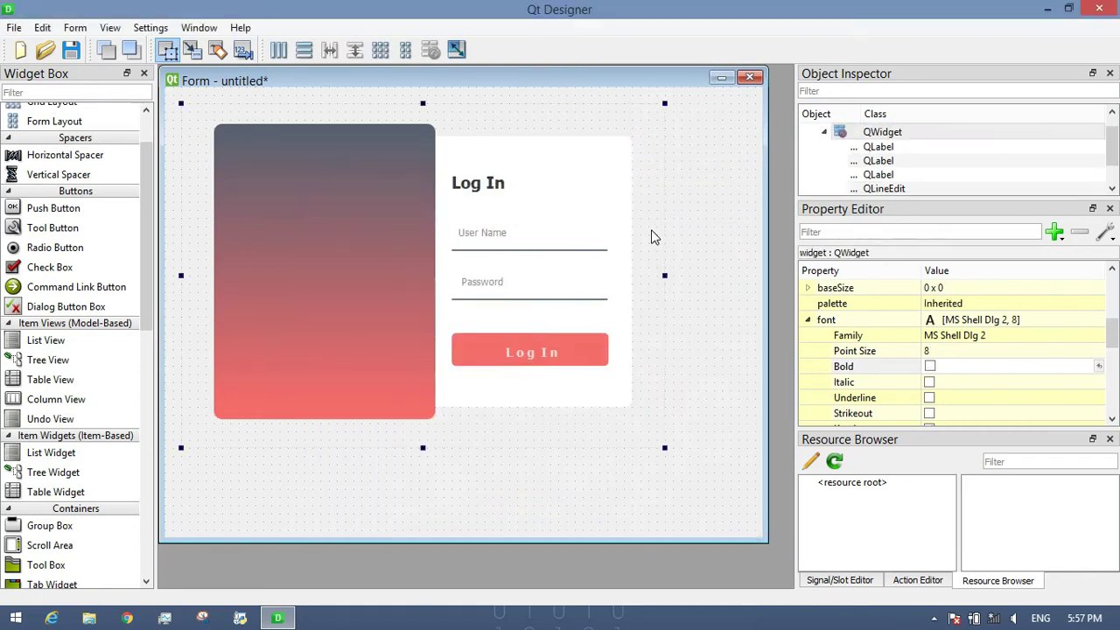
{"action": "right_click", "coordinate": [647, 229]}
{"action": "left_click", "coordinate": [704, 319]}
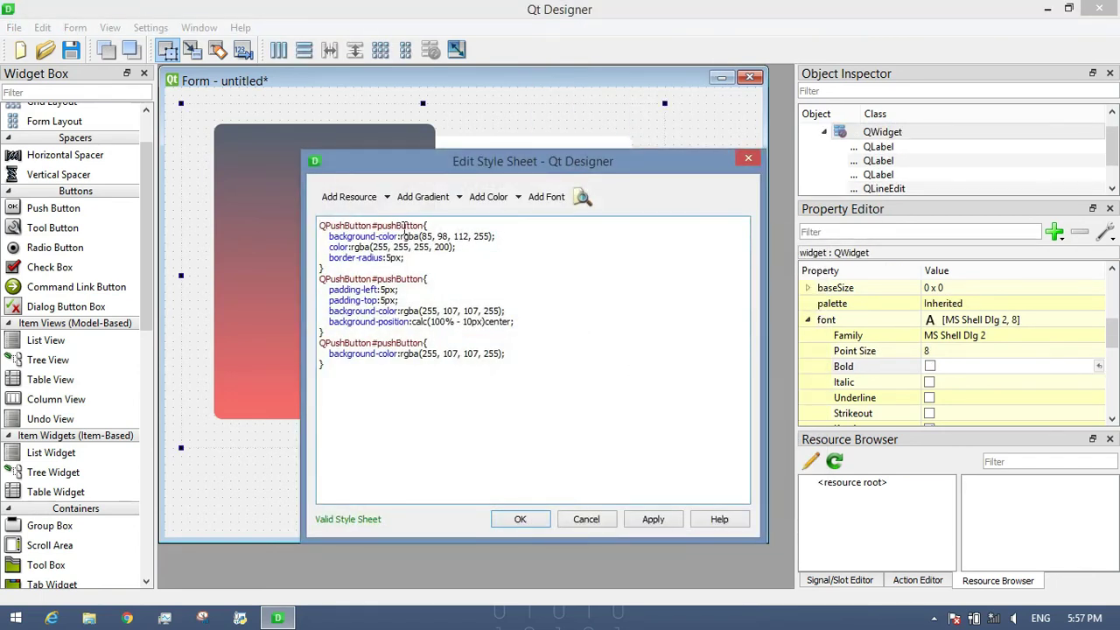
{"action": "left_click", "coordinate": [426, 342]}
{"action": "type", "text": ":hover"}
{"action": "left_click", "coordinate": [427, 281]}
{"action": "type", "text": ":pressed"}
{"action": "left_click", "coordinate": [520, 519]}
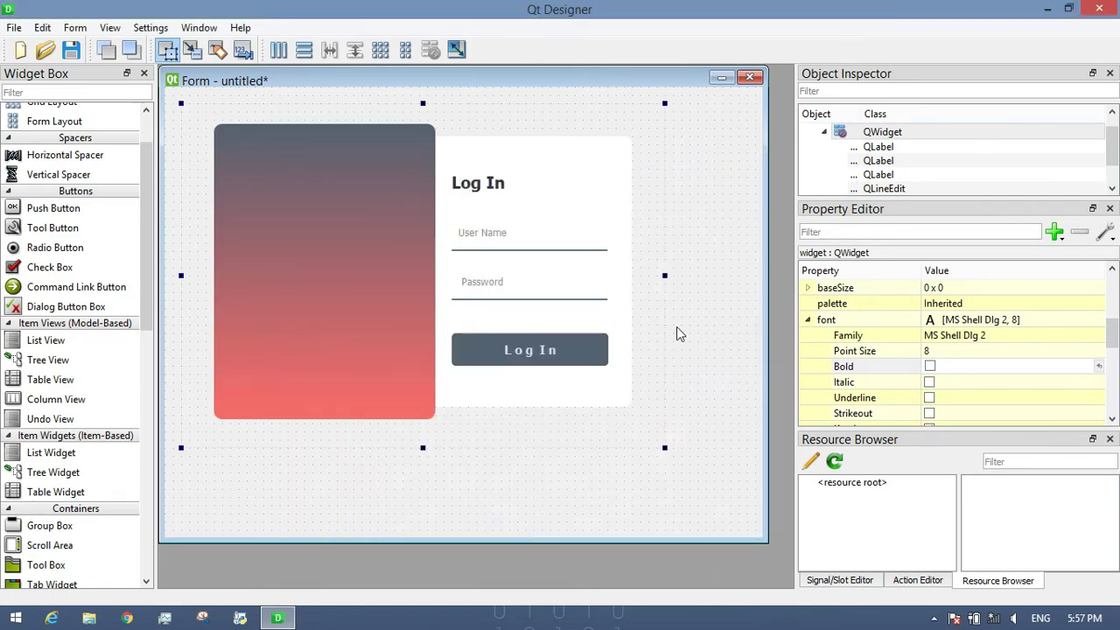
Add a label below the Log In button with the text "Forgot your User Name or Password?".
{"action": "left_click", "coordinate": [646, 359]}
{"action": "left_click_drag", "start_coordinate": [152, 182], "coordinate": [144, 395]}
{"action": "left_click_drag", "start_coordinate": [32, 517], "coordinate": [611, 378]}
{"action": "left_click_drag", "start_coordinate": [532, 393], "coordinate": [531, 399]}
{"action": "double_click", "coordinate": [521, 383]}
{"action": "key", "text": "BackSpace"}
{"action": "type", "text": "Forgot your User"}
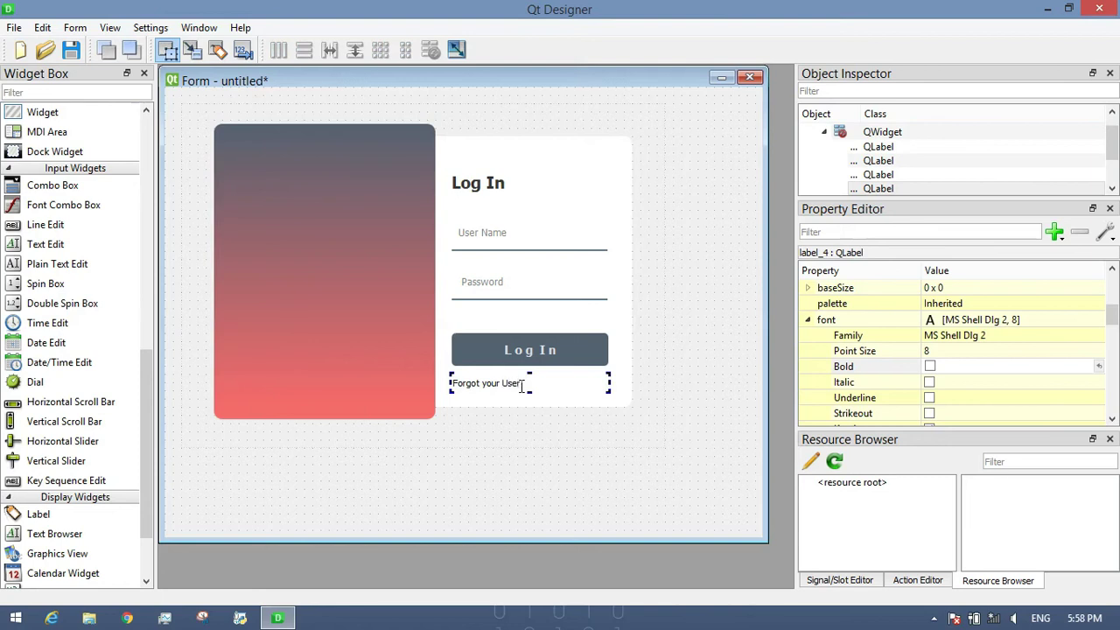
{"action": "type", "text": " Name or Password?"}
{"action": "left_click", "coordinate": [488, 388]}
{"action": "left_click_drag", "start_coordinate": [488, 390], "coordinate": [489, 391]}
Give the forgot-password label a style sheet with color rgba(0, 0, 0, 200).
{"action": "right_click", "coordinate": [510, 392]}
{"action": "left_click", "coordinate": [627, 133]}
{"action": "type", "text": "color:rgb"}
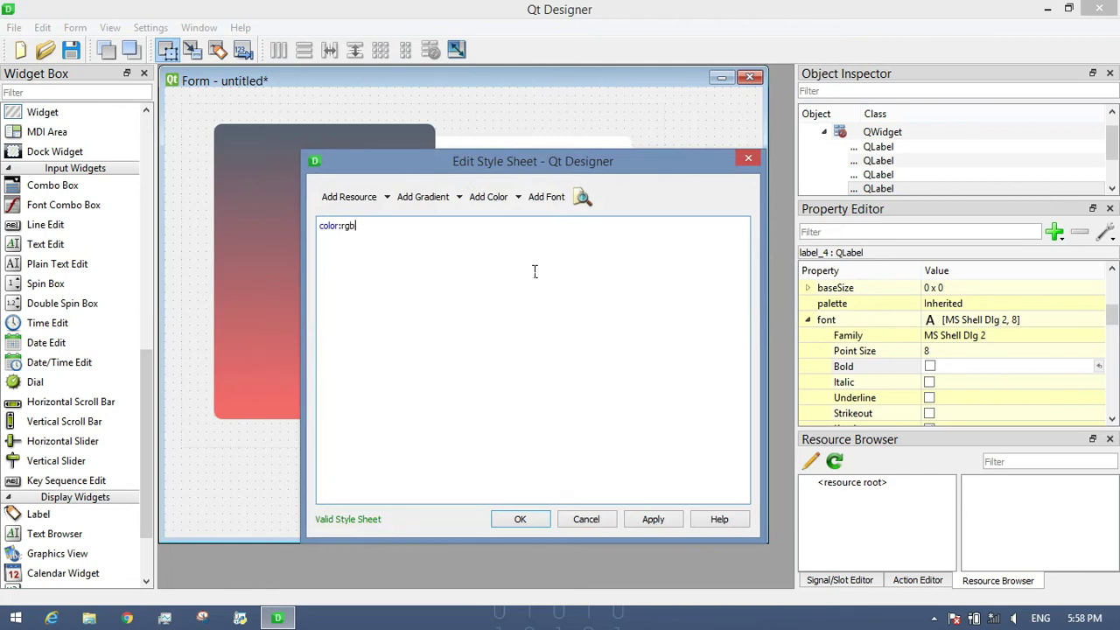
{"action": "type", "text": "a(0, 0, 0, 200);"}
{"action": "left_click", "coordinate": [531, 522]}
{"action": "left_click", "coordinate": [500, 475]}
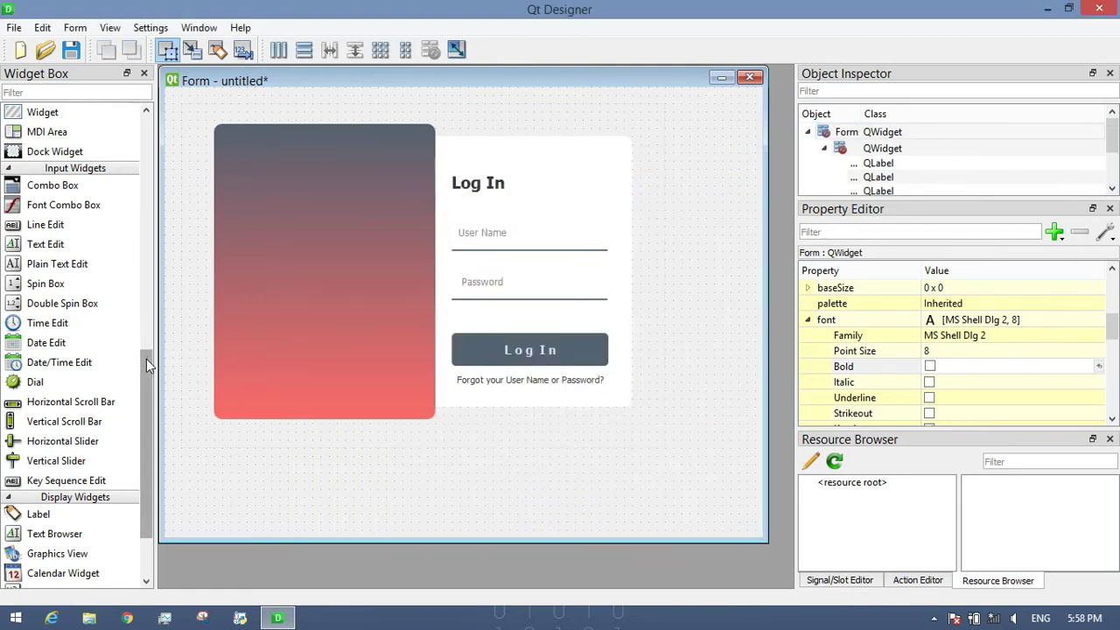
Add a label near the top of the gradient panel with the text "SihinaCODE".
{"action": "scroll", "coordinate": [147, 366], "scroll_direction": "down", "scroll_amount": 1}
{"action": "left_click_drag", "start_coordinate": [35, 487], "coordinate": [337, 178]}
{"action": "double_click", "coordinate": [308, 171]}
{"action": "type", "text": "SihinaCODE"}
{"action": "key", "text": "Return"}
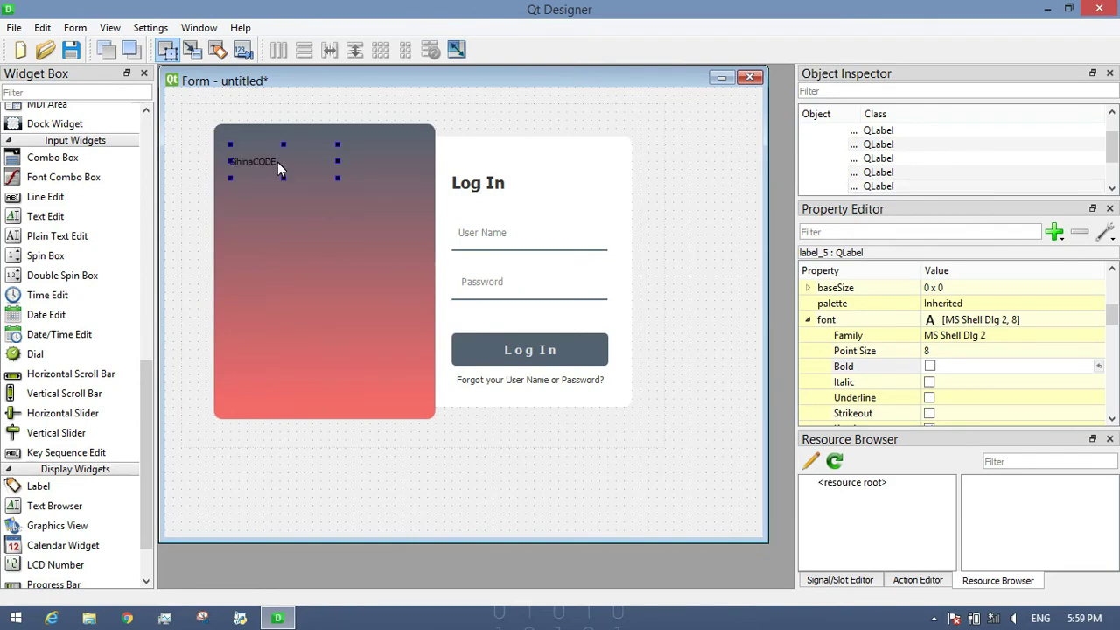
Set the SihinaCODE label's font to 22 point bold and widen the label to about 181.
{"action": "double_click", "coordinate": [930, 350]}
{"action": "type", "text": "22"}
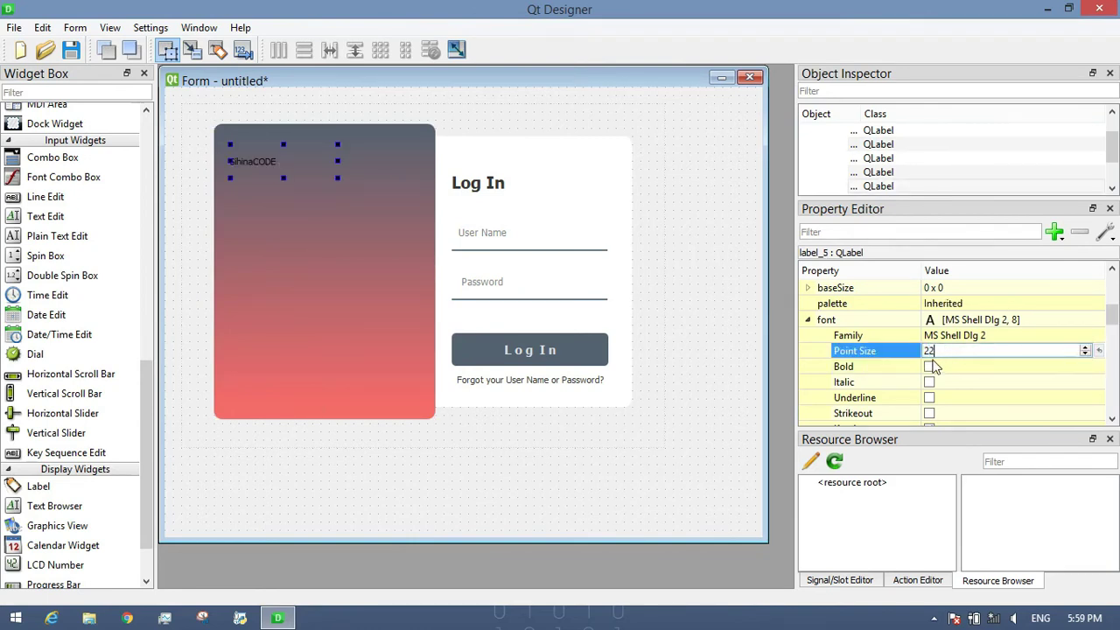
{"action": "left_click", "coordinate": [931, 367]}
{"action": "left_click", "coordinate": [930, 367]}
{"action": "left_click_drag", "start_coordinate": [340, 161], "coordinate": [379, 161]}
{"action": "scroll", "coordinate": [961, 393], "scroll_direction": "up", "scroll_amount": 6}
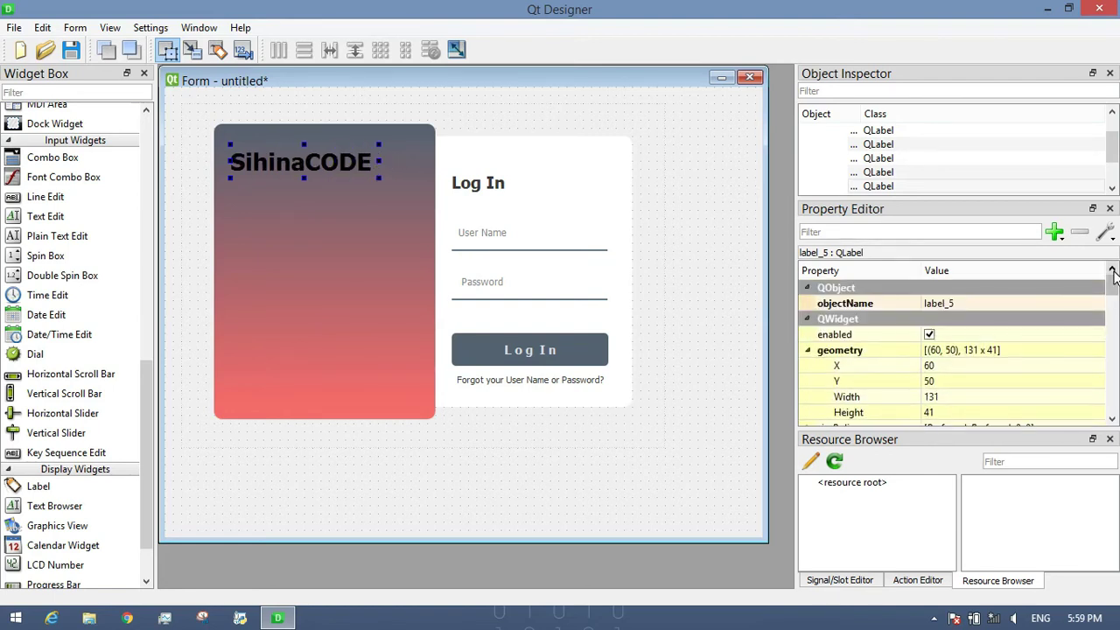
Give the SihinaCODE label a style sheet with color rgba(255, 255, 255, 220).
{"action": "right_click", "coordinate": [305, 167]}
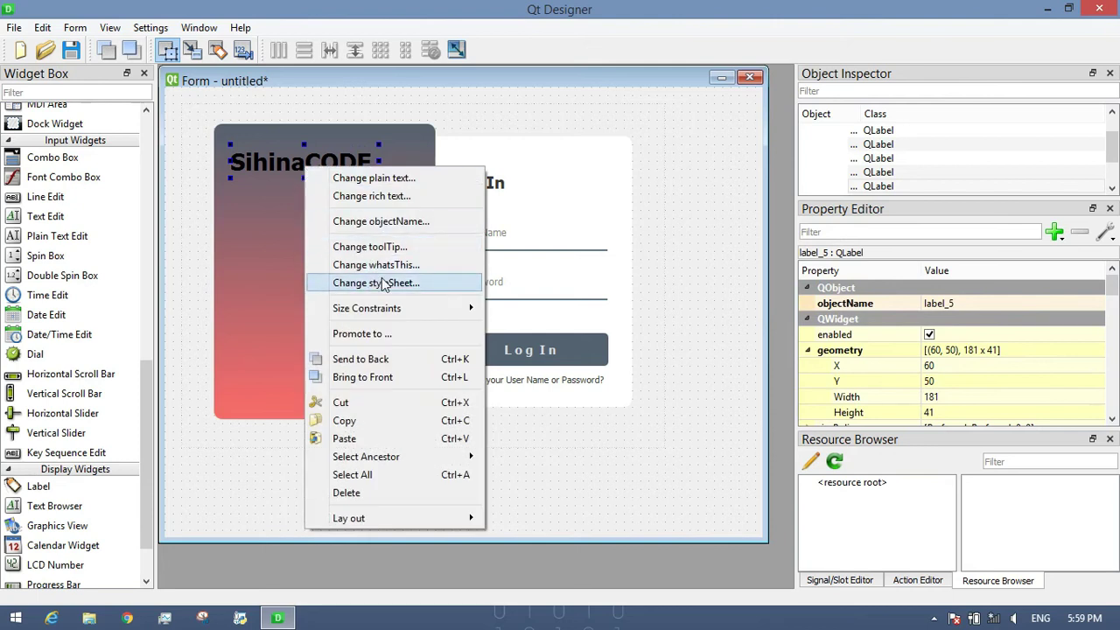
{"action": "left_click", "coordinate": [395, 281]}
{"action": "type", "text": "color:rgba(255, 255"}
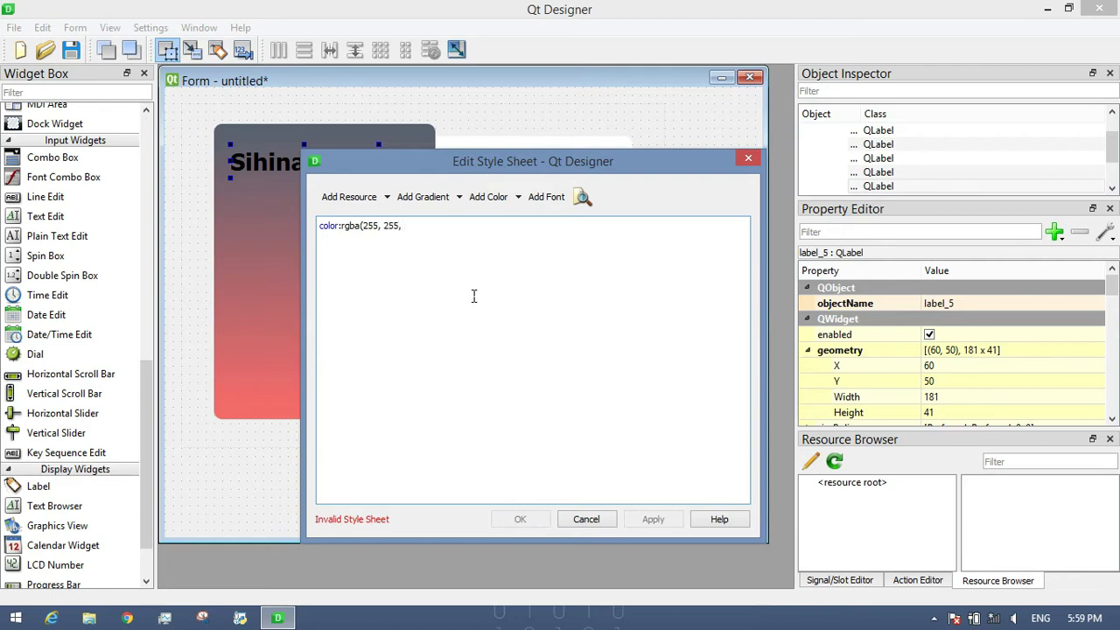
{"action": "type", "text": ", 255, 220);"}
{"action": "left_click", "coordinate": [528, 522]}
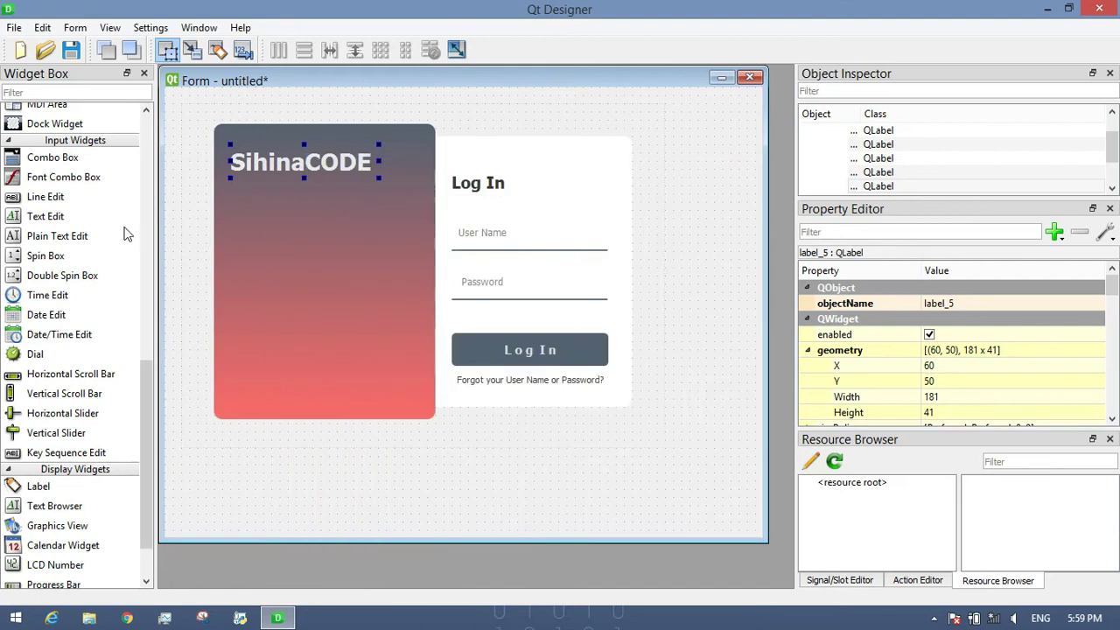
Add a label under the SihinaCODE title with the two-line text "Hi,\nWelcome to my youtube channel".
{"action": "left_click_drag", "start_coordinate": [35, 487], "coordinate": [421, 218]}
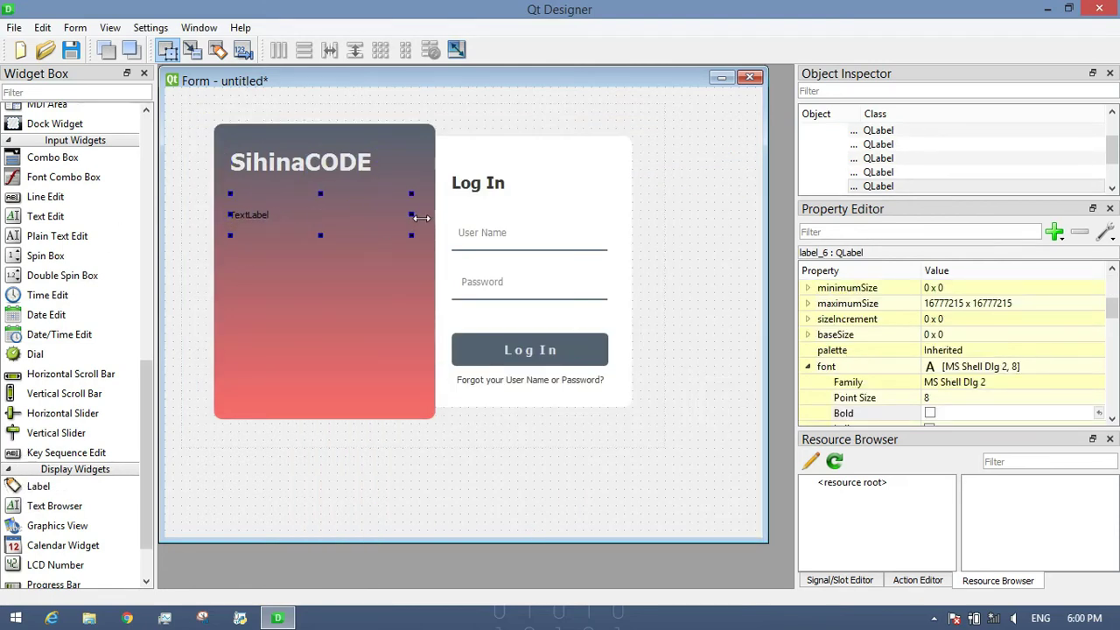
{"action": "double_click", "coordinate": [371, 215]}
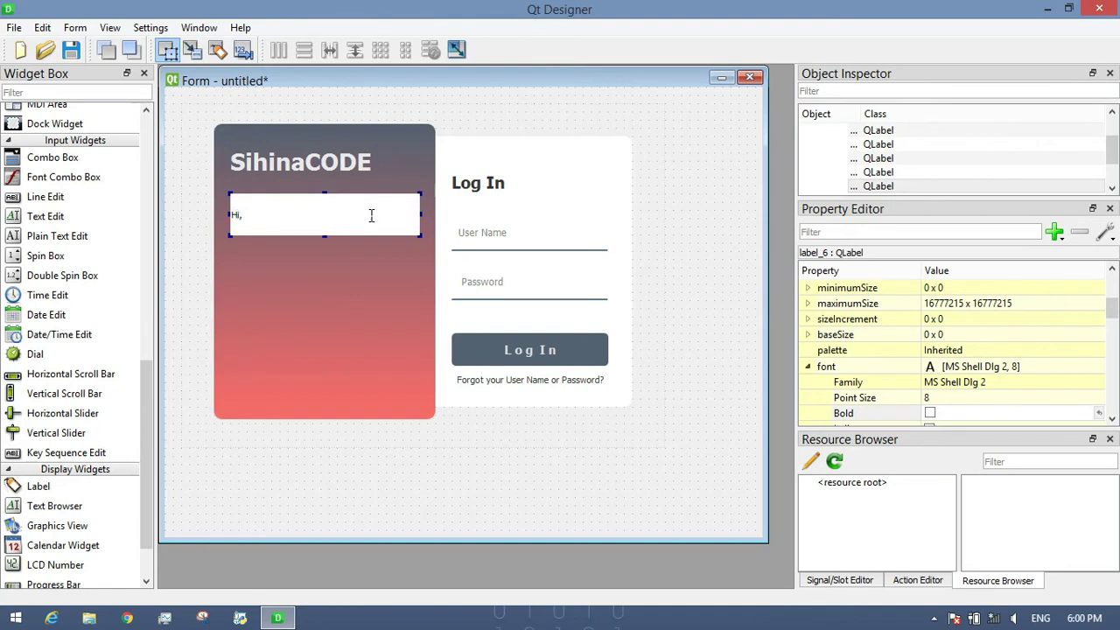
{"action": "type", "text": "Welcome to my youtube channe"}
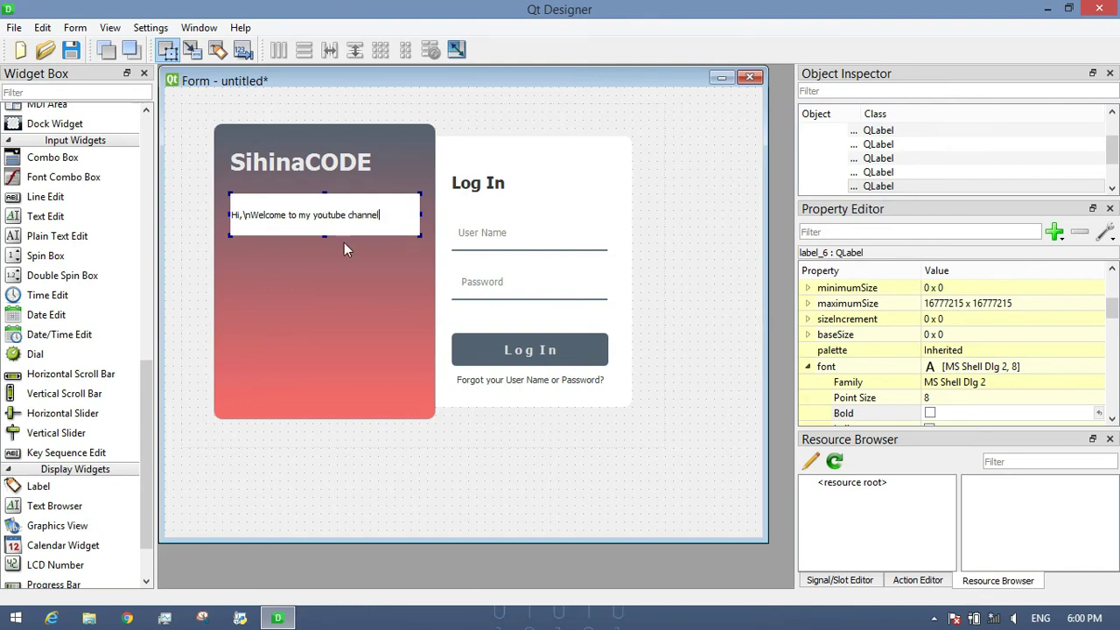
{"action": "type", "text": "l"}
{"action": "key", "text": "Return"}
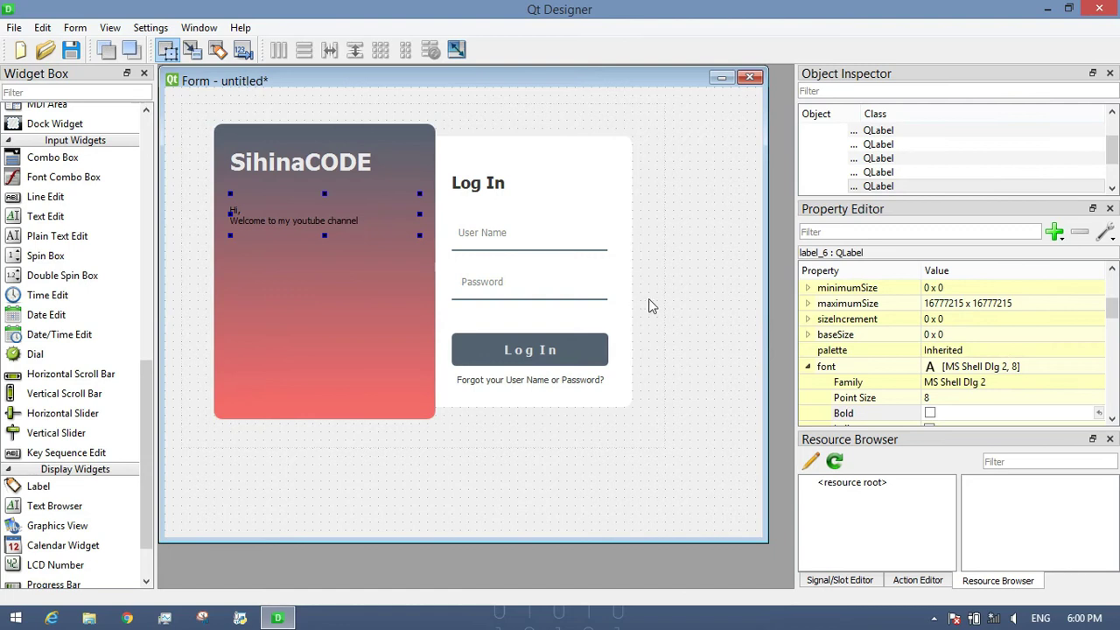
Set the welcome label's point size to 10 and its style sheet text color to a slightly transparent white using rgba.
{"action": "left_click", "coordinate": [958, 399]}
{"action": "type", "text": "10"}
{"action": "key", "text": "Return"}
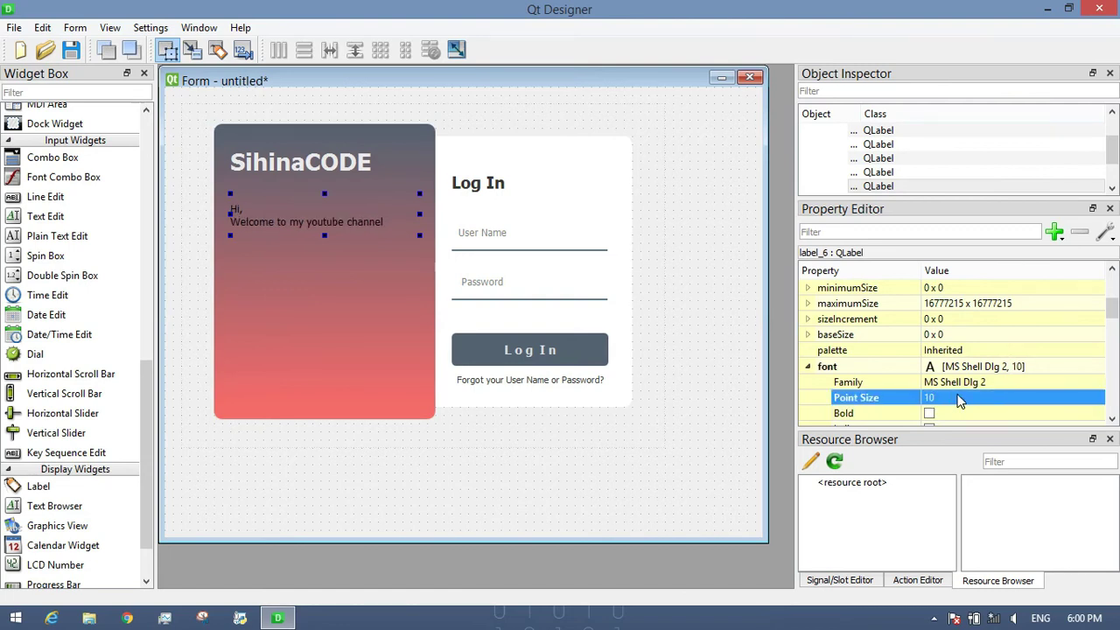
{"action": "right_click", "coordinate": [283, 220]}
{"action": "left_click", "coordinate": [376, 338]}
{"action": "type", "text": "color:rgba(255, 255, 255, 2"}
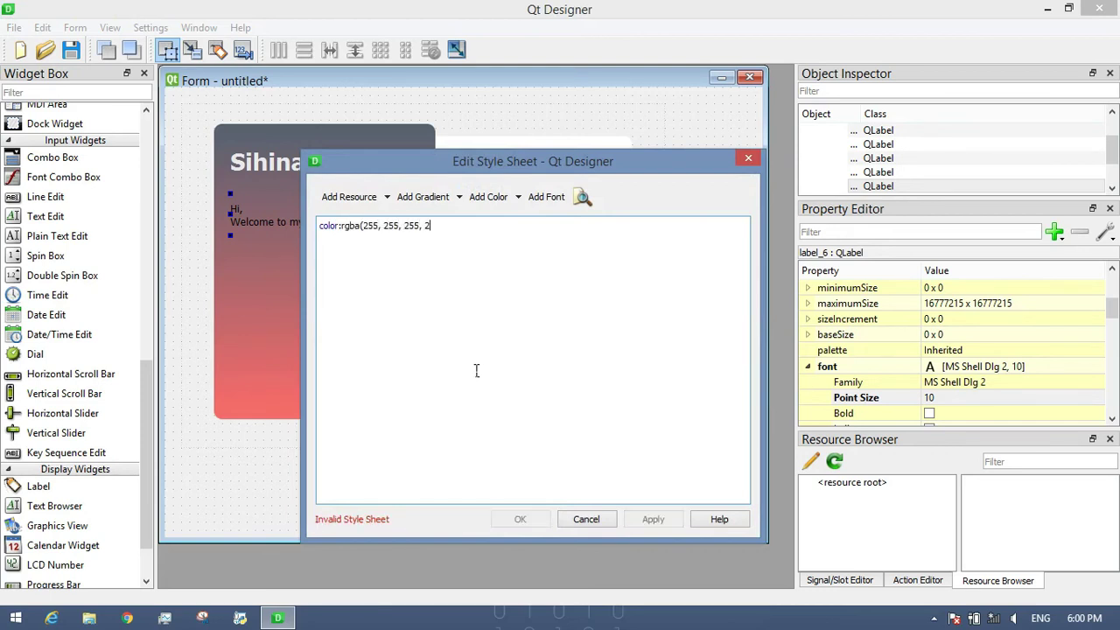
{"action": "type", "text": ");"}
{"action": "left_click", "coordinate": [520, 519]}
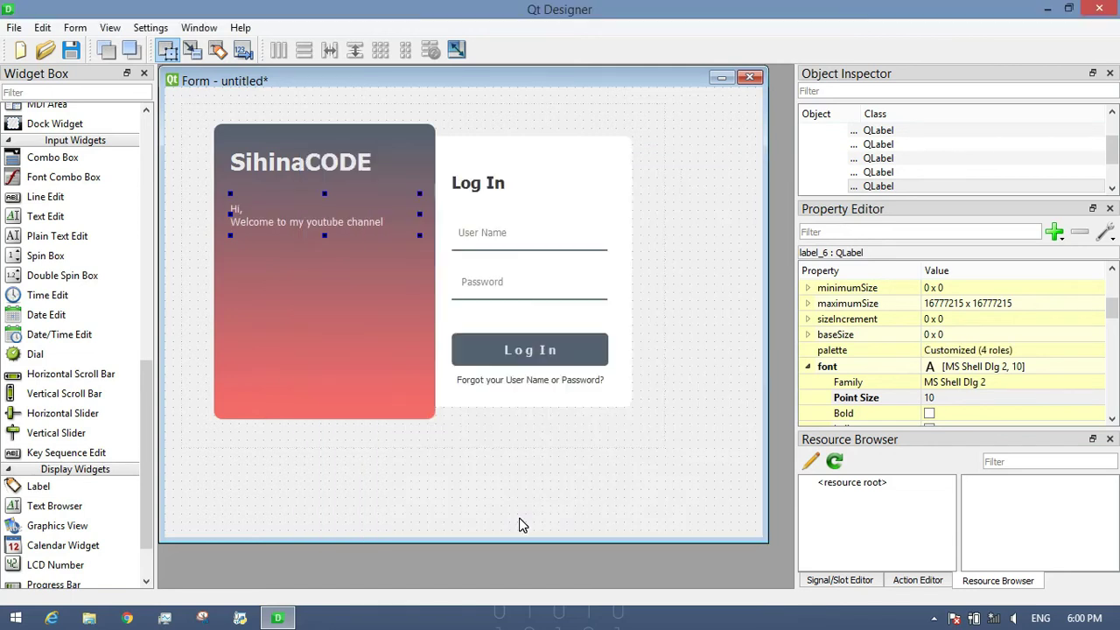
Try an X position of 58 for the welcome label and set it back to 60.
{"action": "left_click_drag", "start_coordinate": [1111, 308], "coordinate": [1111, 289]}
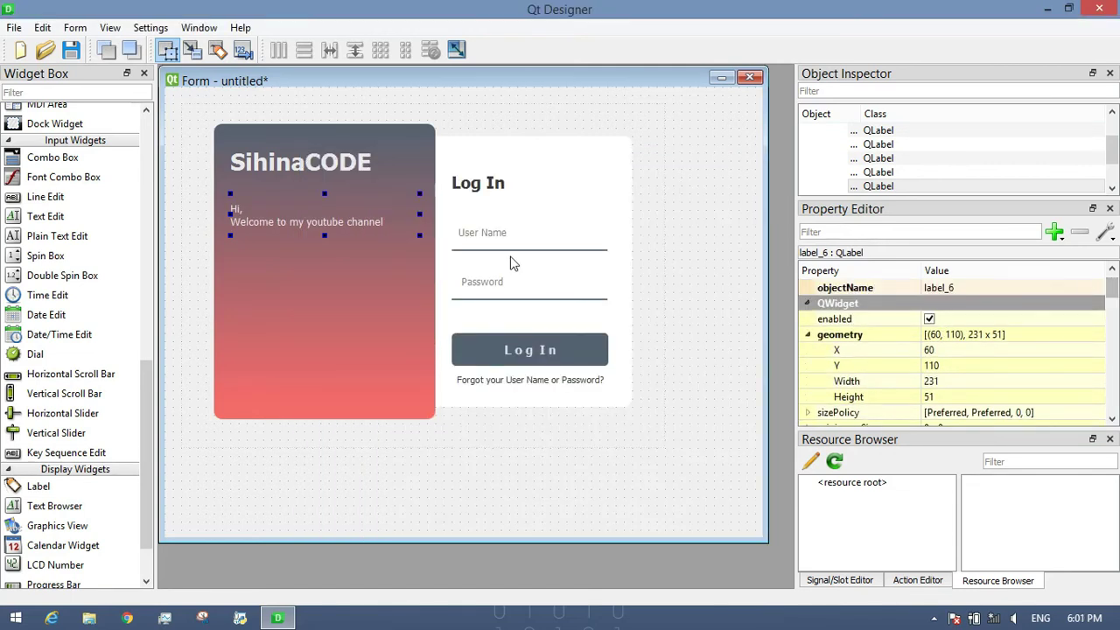
{"action": "left_click", "coordinate": [998, 352]}
{"action": "key", "text": "BackSpace"}
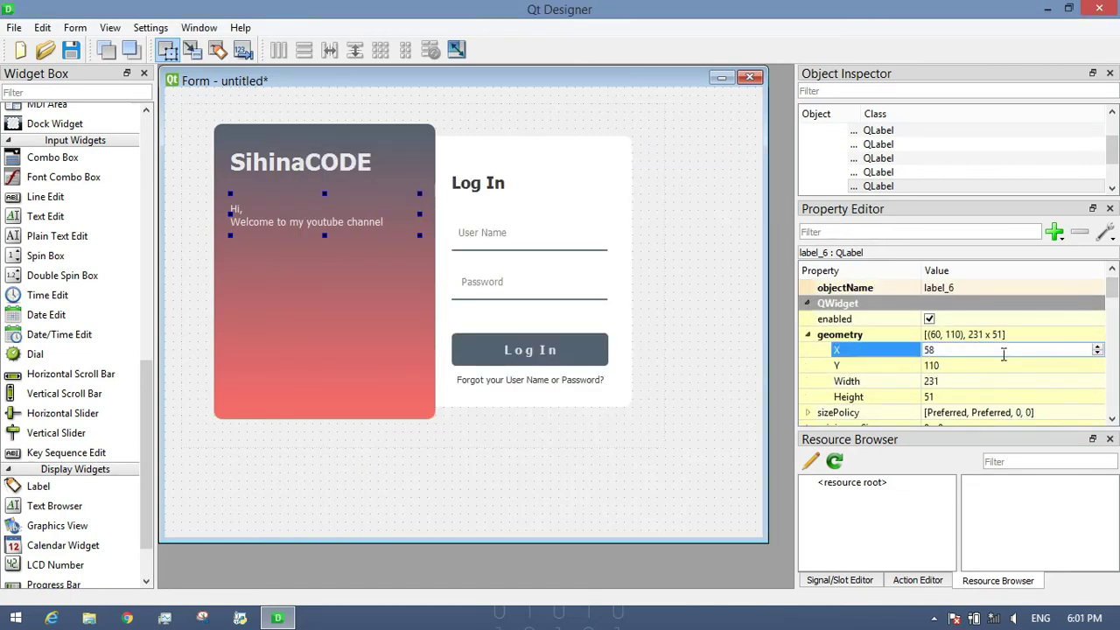
{"action": "type", "text": "8"}
{"action": "key", "text": "Return"}
{"action": "left_click", "coordinate": [302, 175]}
{"action": "left_click", "coordinate": [356, 230]}
{"action": "left_click", "coordinate": [956, 352]}
{"action": "type", "text": "60"}
{"action": "key", "text": "Return"}
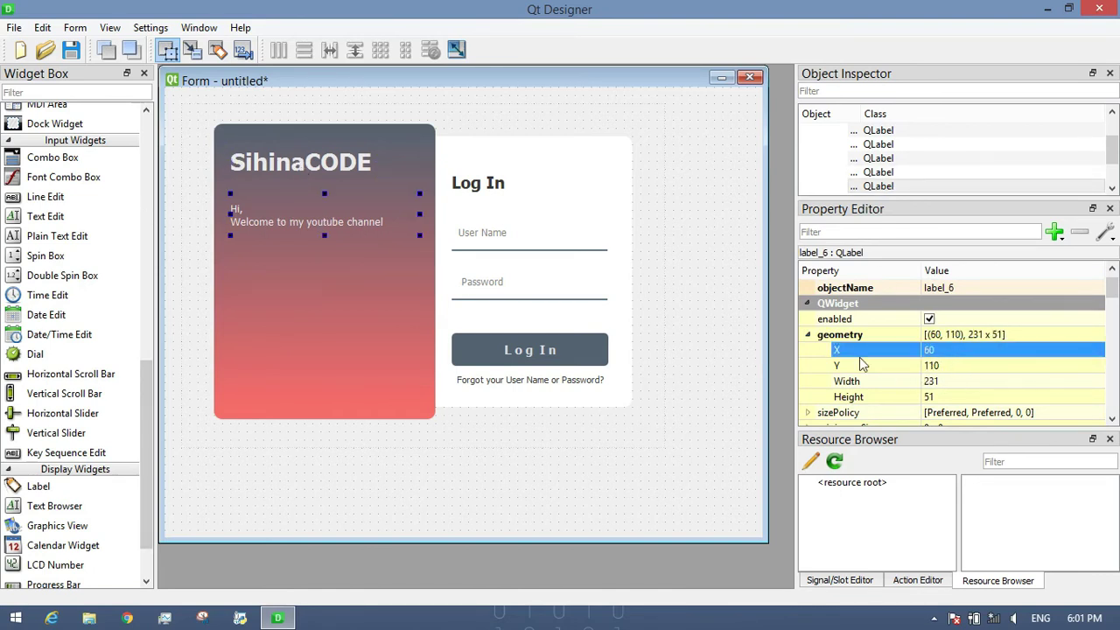
Reduce the welcome label's height to about 41 and nudge it up to Y 106.
{"action": "left_click_drag", "start_coordinate": [324, 235], "coordinate": [325, 226]}
{"action": "left_click", "coordinate": [275, 412]}
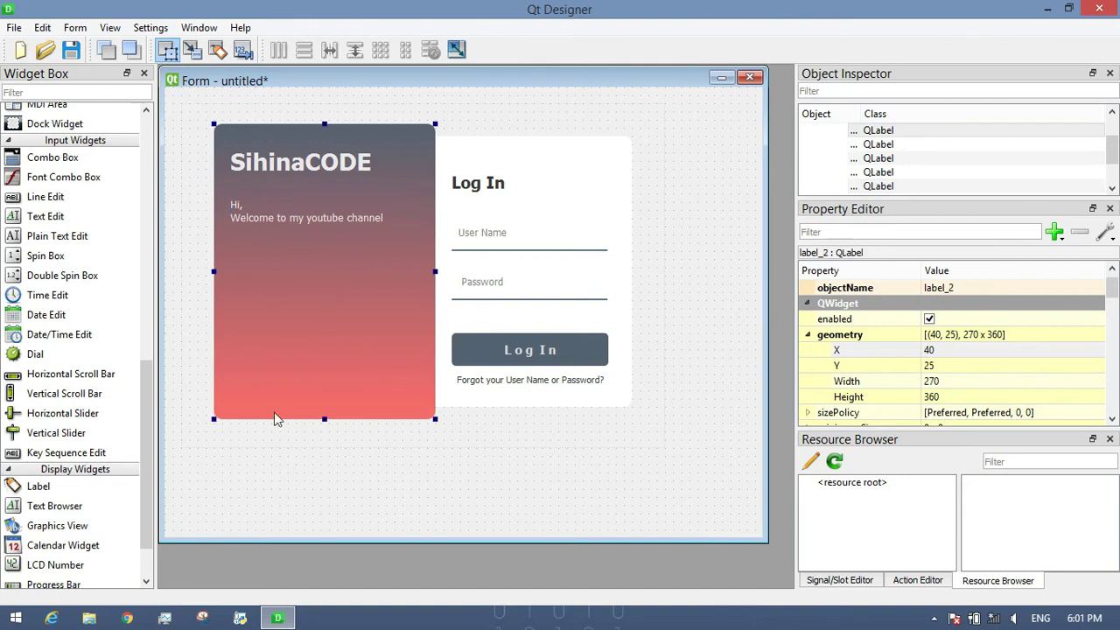
{"action": "left_click", "coordinate": [260, 219]}
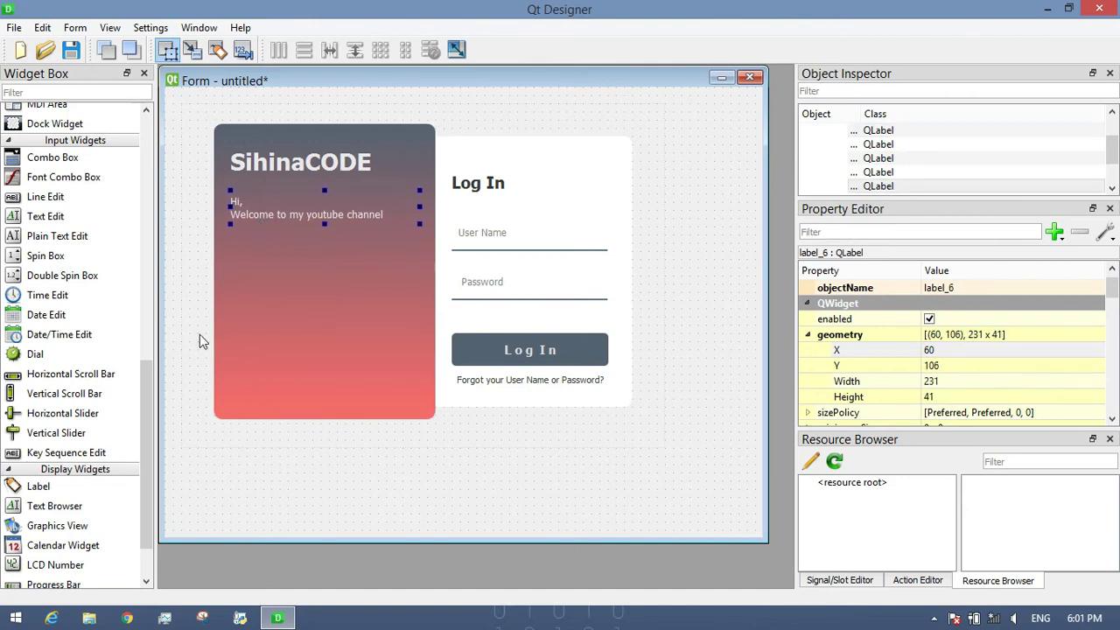
Add a label of about 251 x 201 over the lower part of the gradient panel and clear its text.
{"action": "left_click_drag", "start_coordinate": [50, 483], "coordinate": [429, 410]}
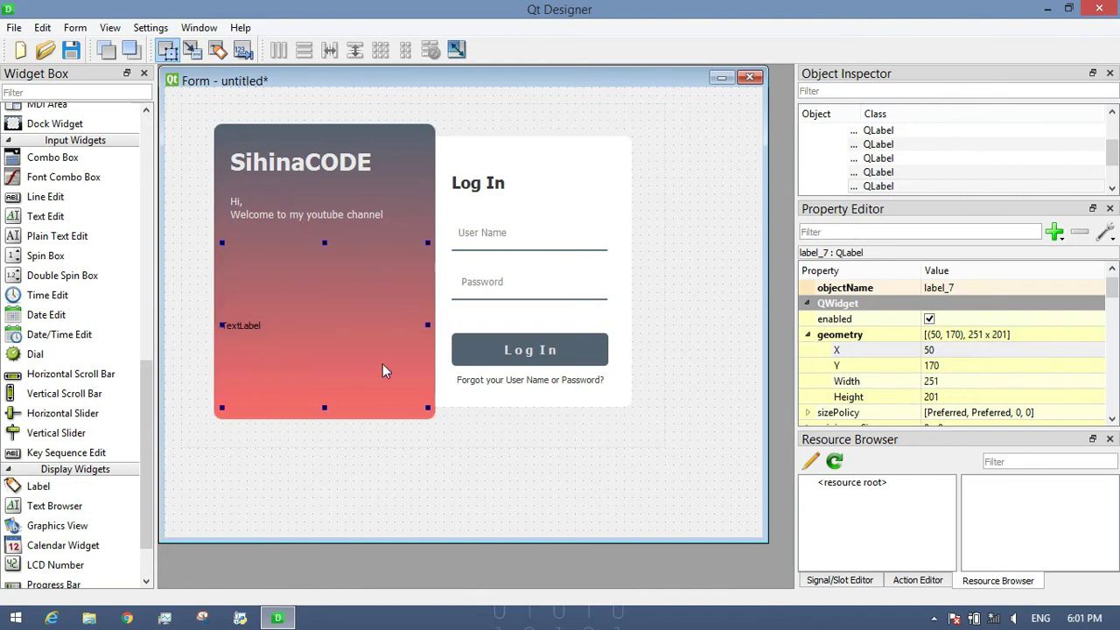
{"action": "double_click", "coordinate": [383, 364]}
{"action": "key", "text": "Return"}
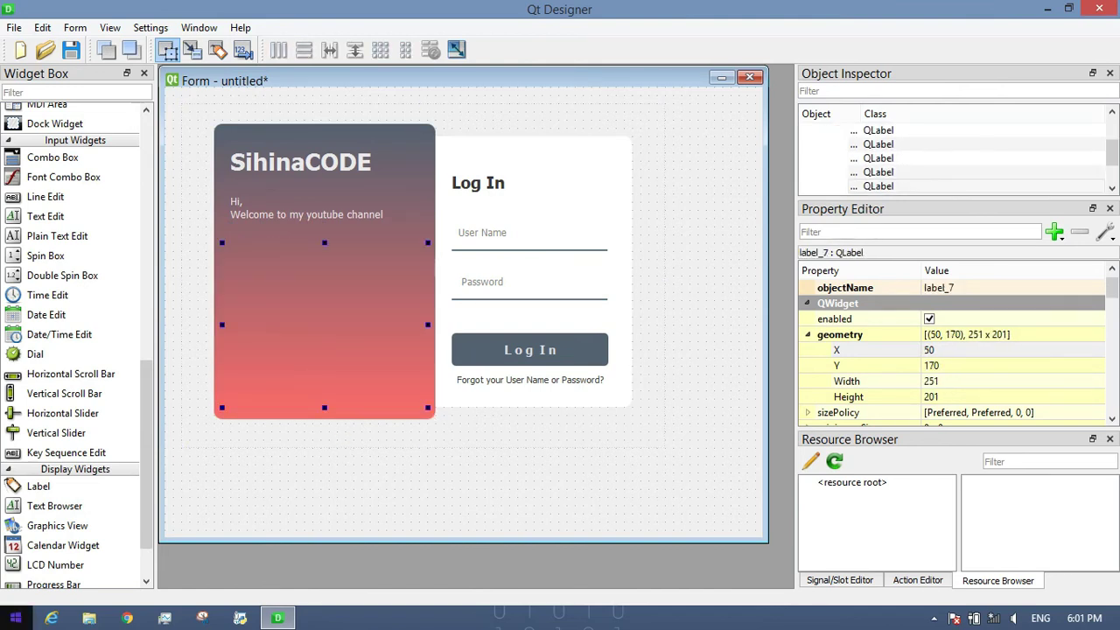
Open Character Map and copy the Hyphen-Minus mountain glyph of the Mountain font.
{"action": "key", "text": "super"}
{"action": "type", "text": "cha"}
{"action": "key", "text": "Return"}
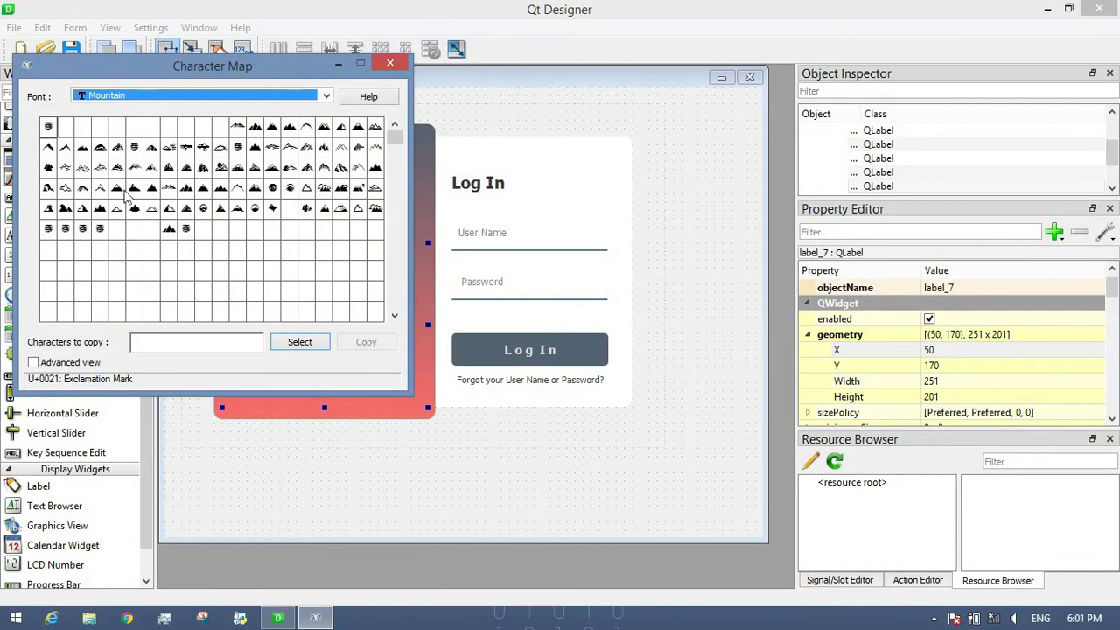
{"action": "left_click", "coordinate": [258, 142]}
{"action": "double_click", "coordinate": [257, 140]}
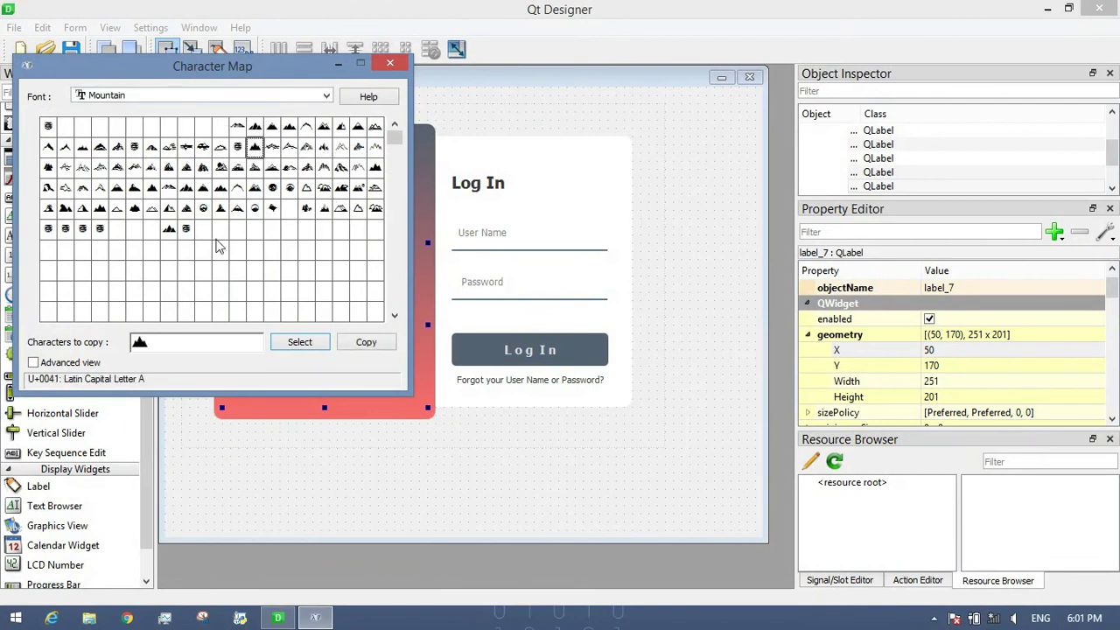
{"action": "double_click", "coordinate": [255, 127]}
{"action": "left_click_drag", "start_coordinate": [169, 348], "coordinate": [147, 345]}
{"action": "key", "text": "ctrl+c"}
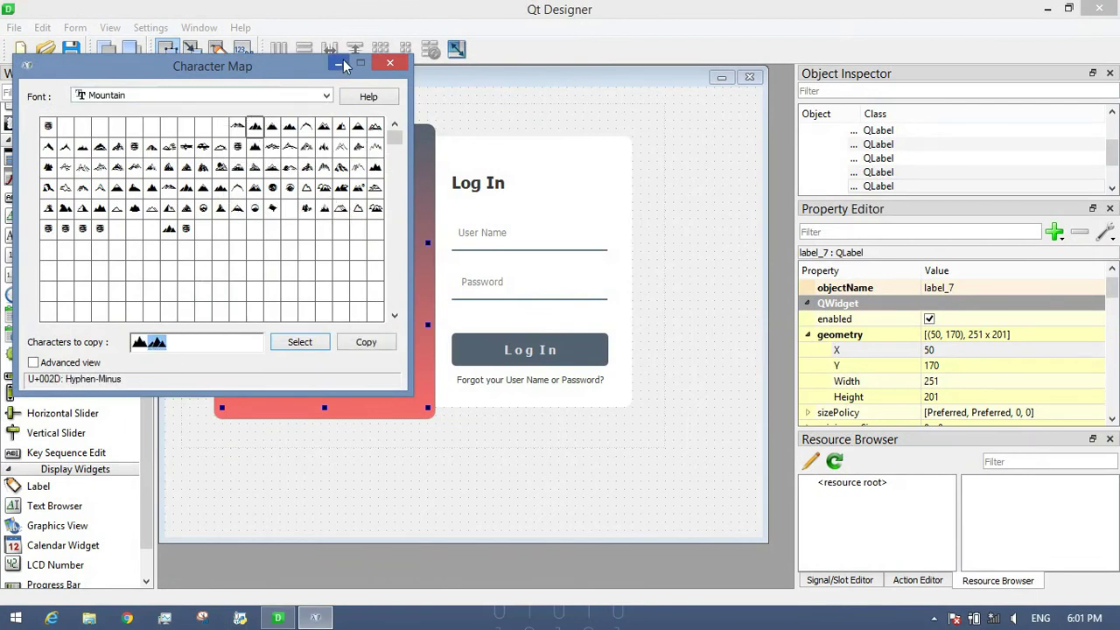
Close Character Map and paste the copied mountain character as the text of the empty lower label in Qt Designer.
{"action": "left_click", "coordinate": [390, 63]}
{"action": "double_click", "coordinate": [302, 322]}
{"action": "left_click", "coordinate": [301, 374]}
{"action": "left_click", "coordinate": [304, 356]}
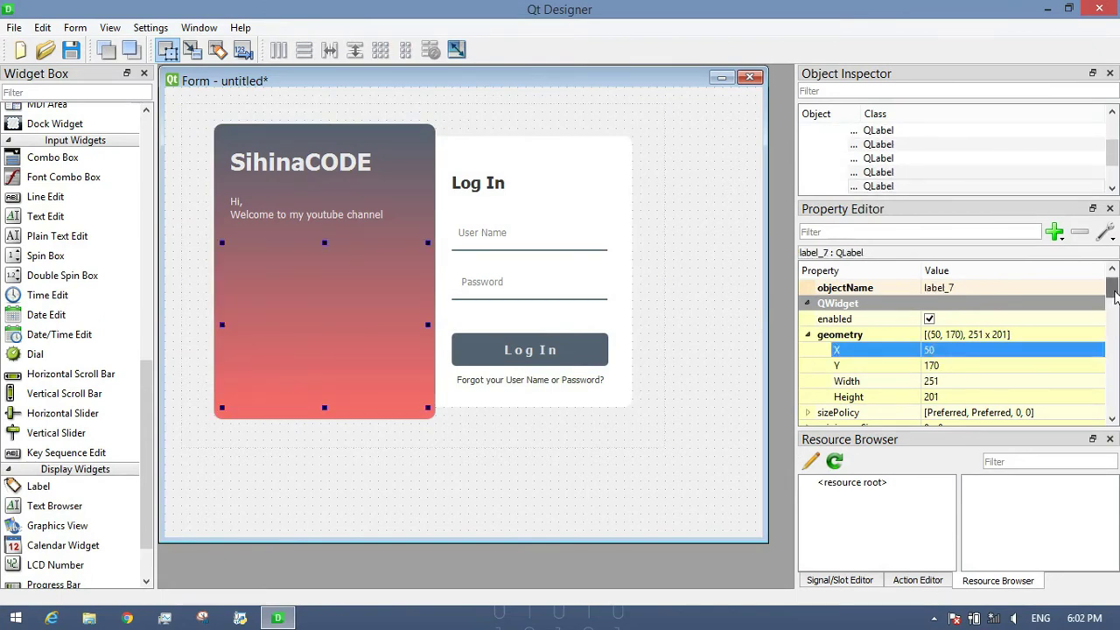
Set the mountain label's font to Mountain at 150 points and move the label down to Y 221.
{"action": "scroll", "coordinate": [1051, 350], "scroll_direction": "down", "scroll_amount": 5}
{"action": "scroll", "coordinate": [1015, 352], "scroll_direction": "up", "scroll_amount": 2}
{"action": "left_click", "coordinate": [1016, 351]}
{"action": "type", "text": "150"}
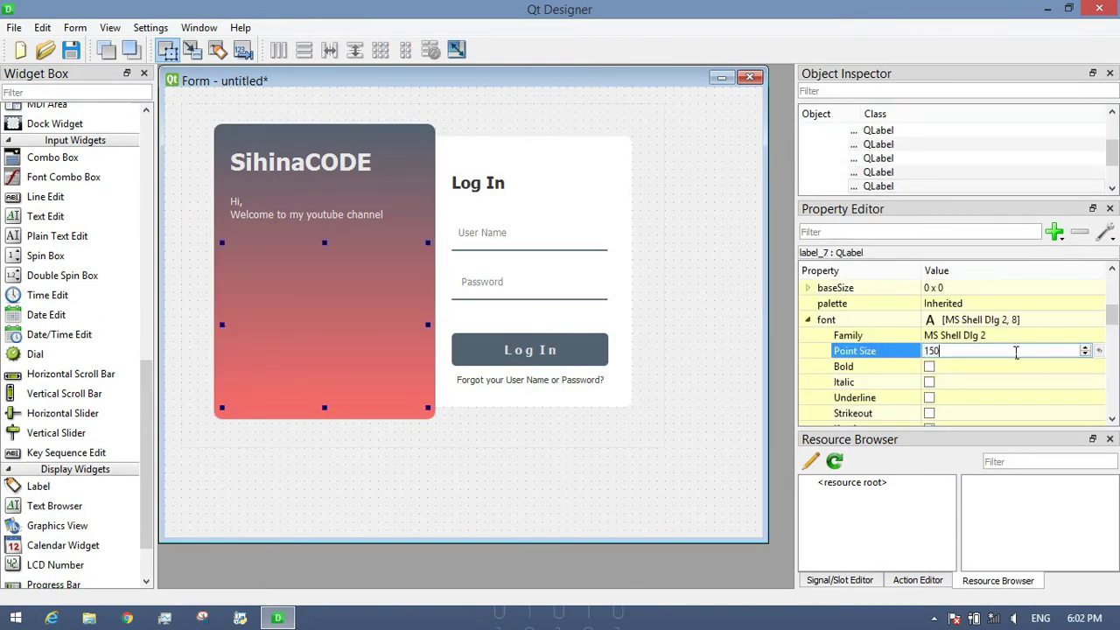
{"action": "key", "text": "Return"}
{"action": "left_click", "coordinate": [958, 335]}
{"action": "left_click", "coordinate": [963, 335]}
{"action": "scroll", "coordinate": [980, 368], "scroll_direction": "up", "scroll_amount": 1}
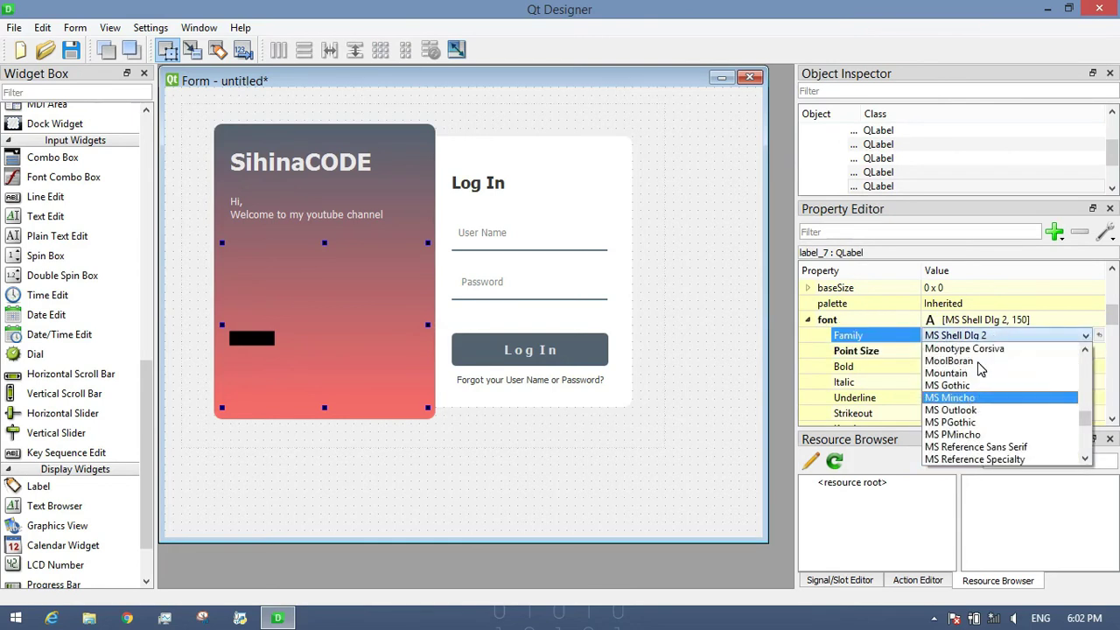
{"action": "left_click", "coordinate": [980, 373]}
{"action": "left_click_drag", "start_coordinate": [329, 328], "coordinate": [330, 368]}
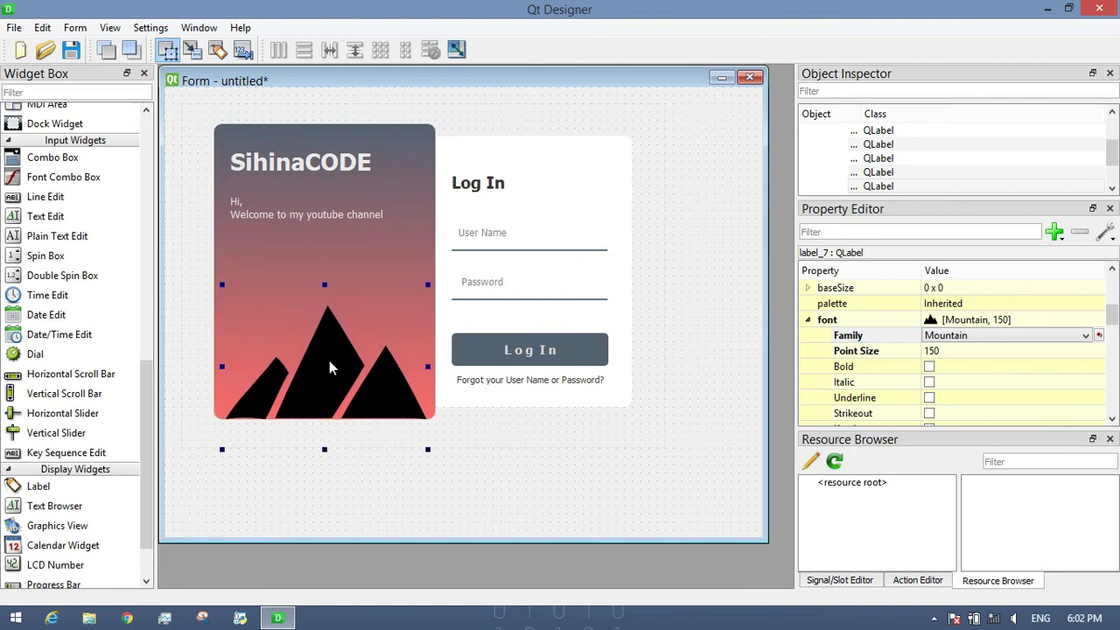
Give the mountain label the style sheet "color:rgba(255, 107, 107, 255);".
{"action": "right_click", "coordinate": [330, 368]}
{"action": "left_click", "coordinate": [398, 114]}
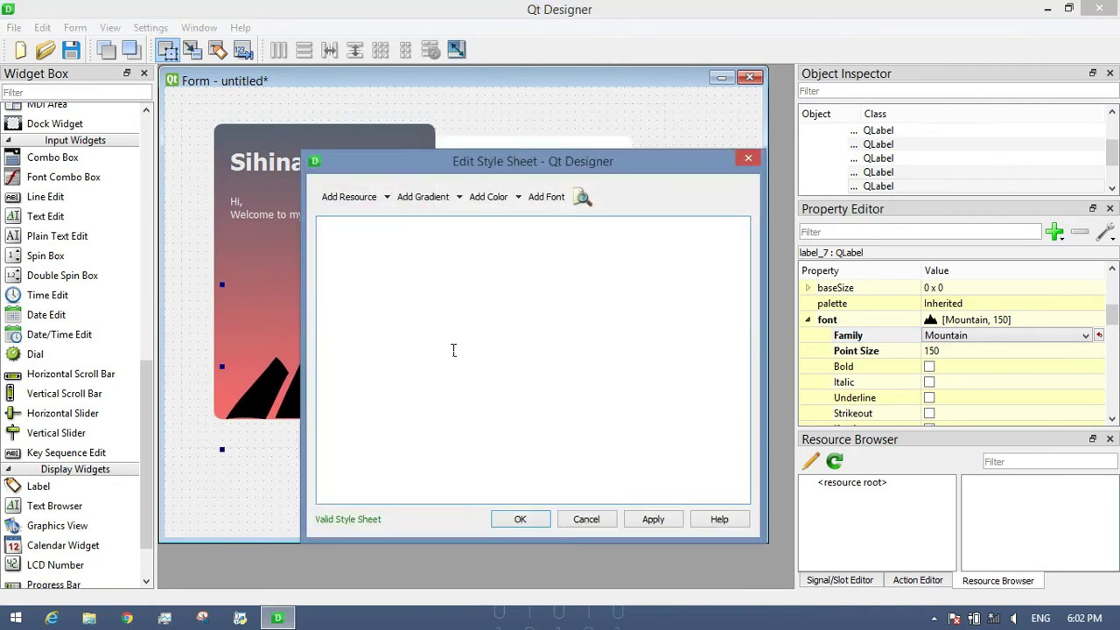
{"action": "type", "text": "color:rgba(255, 1"}
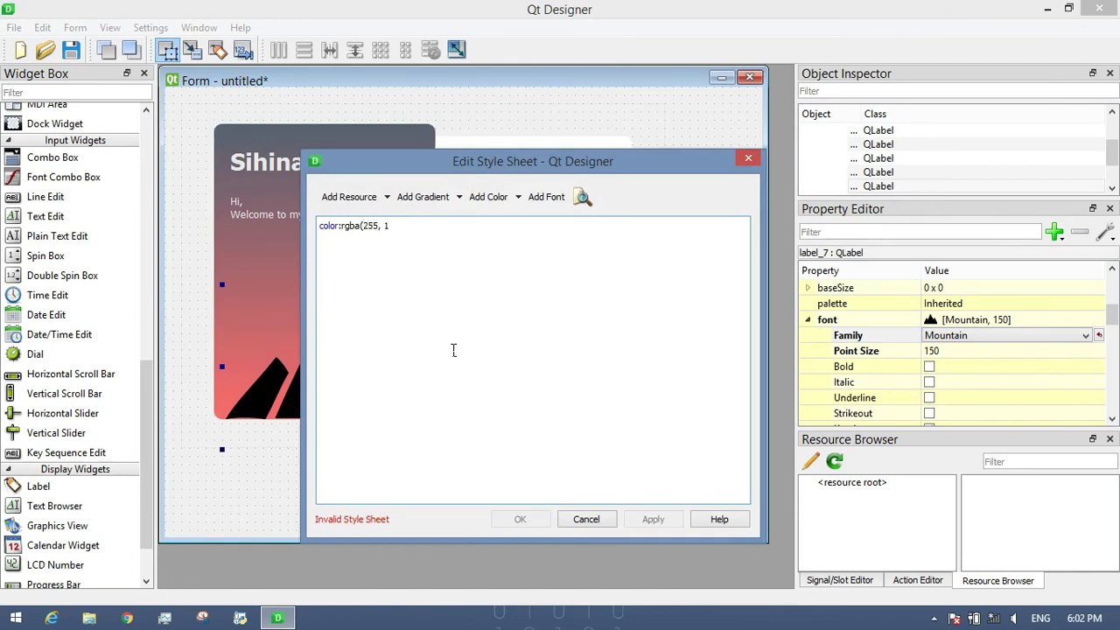
{"action": "type", "text": "07, 107, 255);"}
{"action": "left_click", "coordinate": [525, 520]}
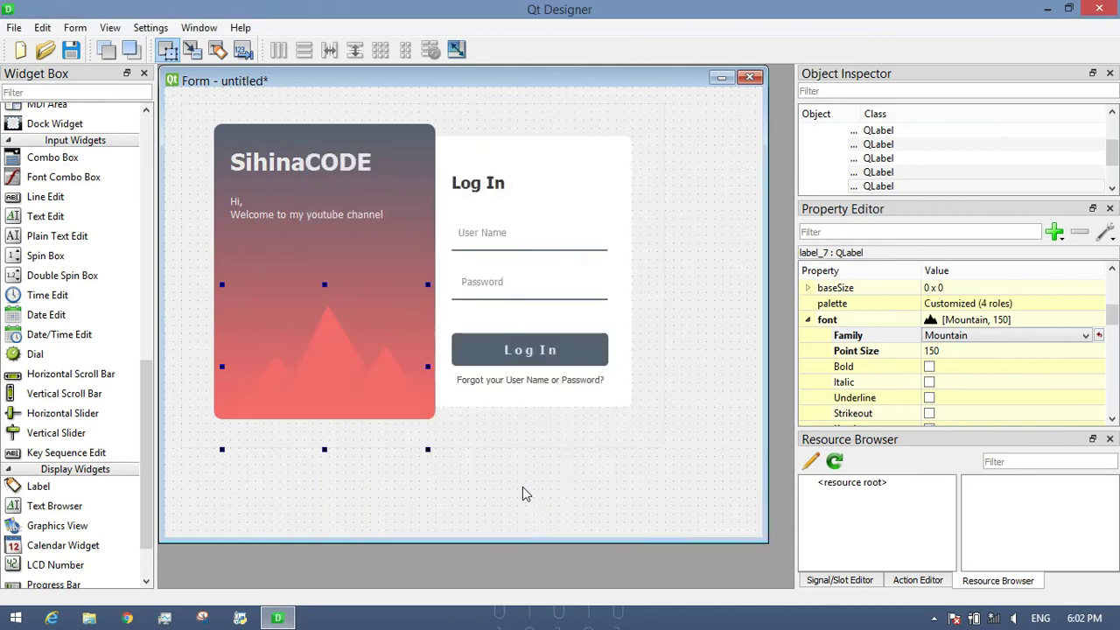
{"action": "left_click", "coordinate": [518, 485]}
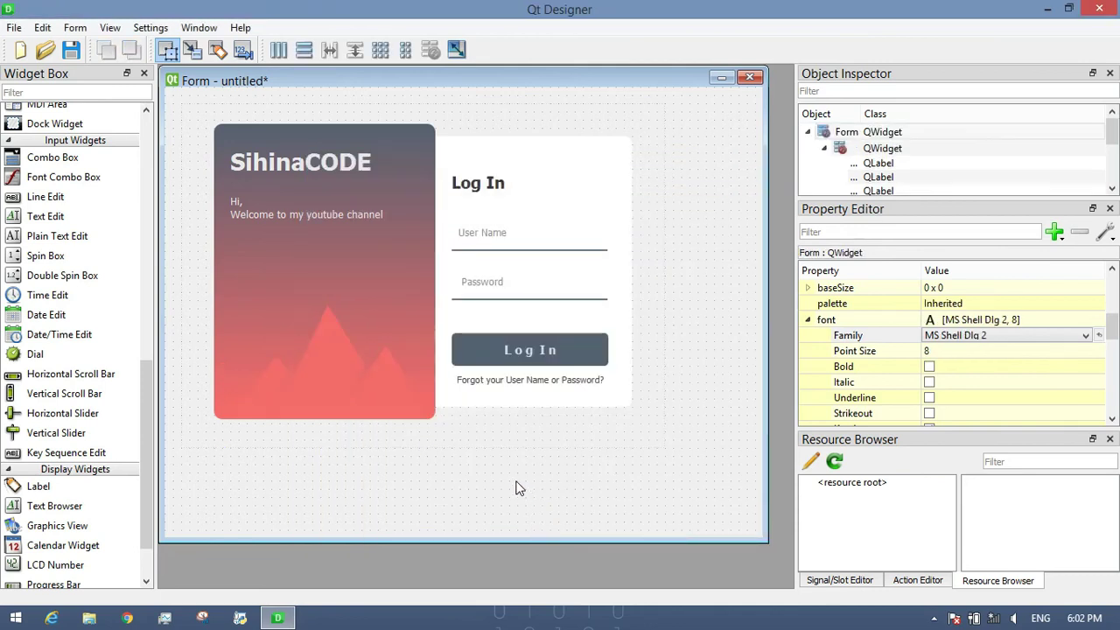
Preview the form, enter trial text in the User Name and Password fields, and close the preview.
{"action": "left_click", "coordinate": [75, 27]}
{"action": "left_click", "coordinate": [87, 236]}
{"action": "left_click", "coordinate": [522, 273]}
{"action": "type", "text": "s"}
{"action": "left_click", "coordinate": [506, 322]}
{"action": "type", "text": "s"}
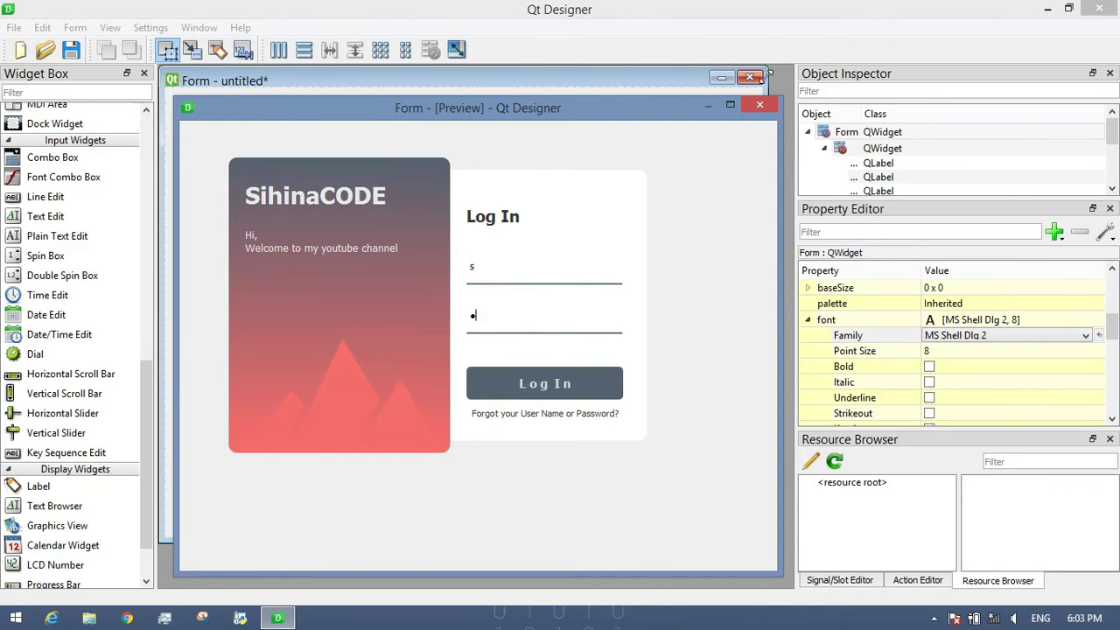
{"action": "left_click", "coordinate": [767, 102]}
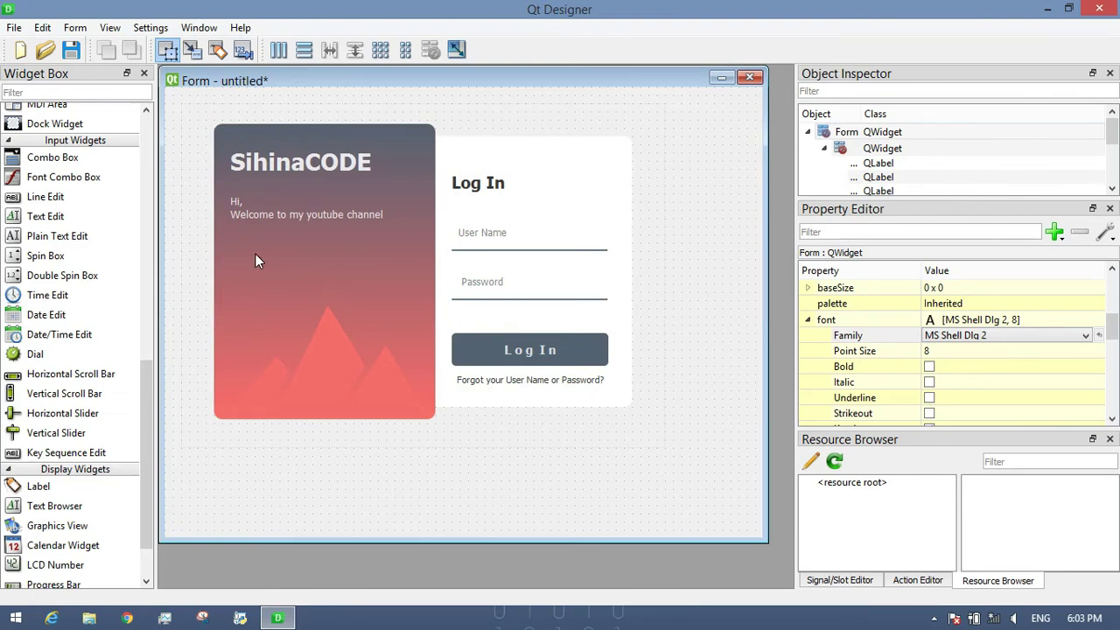
Save the form as loginUi2 in the Login2 folder inside SihinaCODE on the desktop.
{"action": "left_click", "coordinate": [14, 27]}
{"action": "left_click", "coordinate": [77, 132]}
{"action": "left_click", "coordinate": [66, 219]}
{"action": "double_click", "coordinate": [293, 158]}
{"action": "double_click", "coordinate": [261, 168]}
{"action": "left_click", "coordinate": [268, 334]}
{"action": "type", "text": "loginUi2"}
{"action": "left_click", "coordinate": [421, 385]}
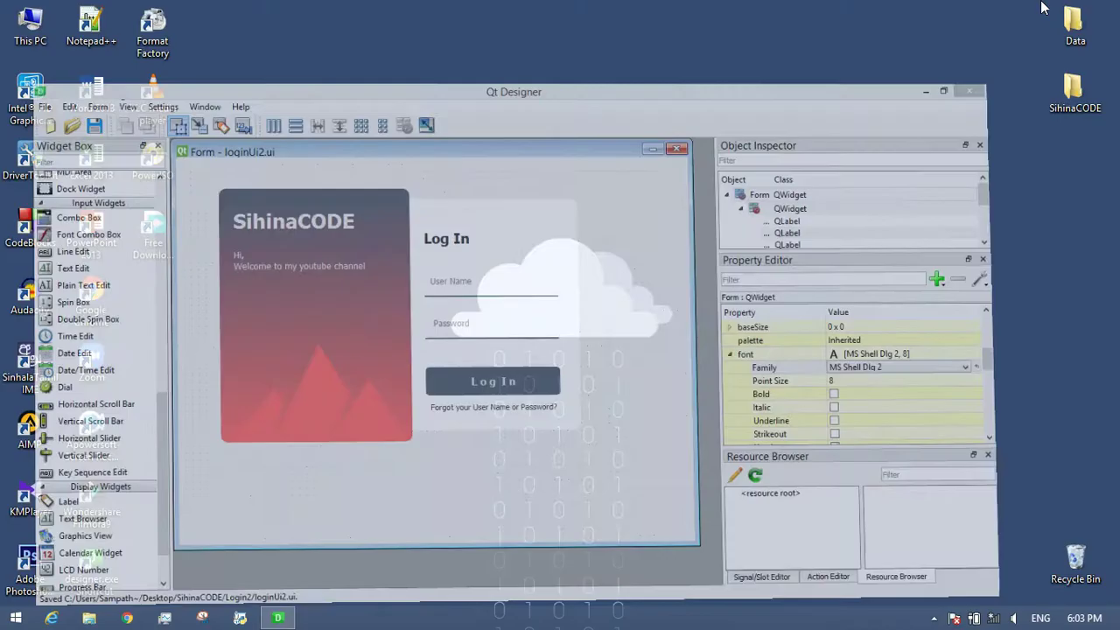
Open the SihinaCODE\Login2 folder in File Explorer and start a command prompt there.
{"action": "double_click", "coordinate": [1075, 92]}
{"action": "double_click", "coordinate": [613, 332]}
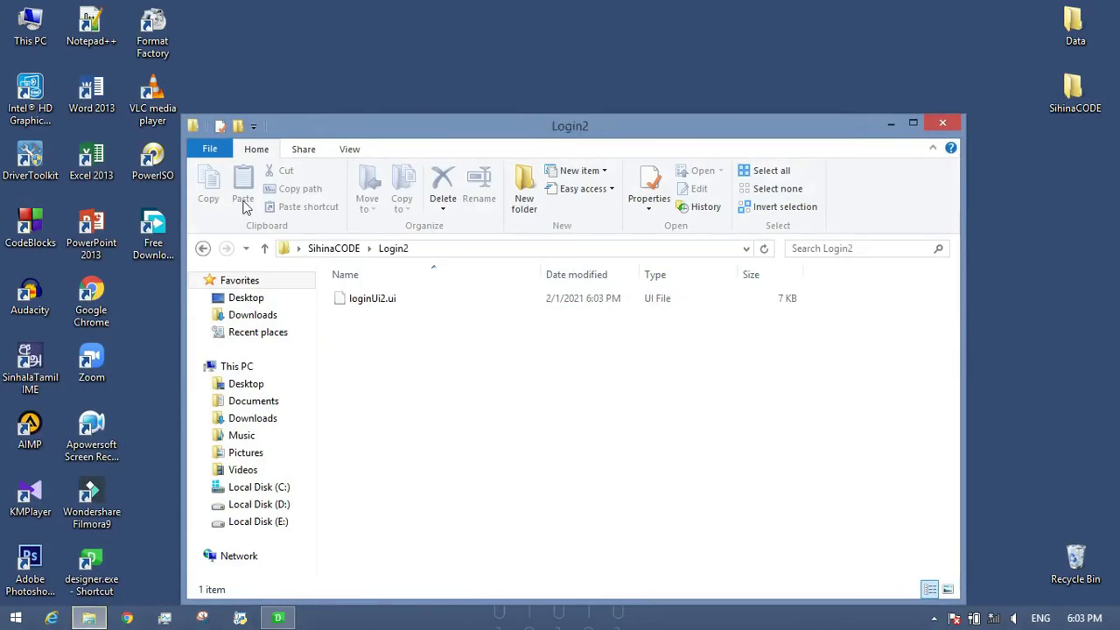
{"action": "left_click", "coordinate": [210, 149]}
{"action": "left_click", "coordinate": [265, 217]}
{"action": "left_click_drag", "start_coordinate": [405, 144], "coordinate": [554, 336]}
Convert the form to Python with "pyuic5 loginUi2.ui -o loginUi2.py" and minimize the command prompt.
{"action": "type", "text": "pyuic5 loginUi2.ui -o loginUi2.py"}
{"action": "key", "text": "Return"}
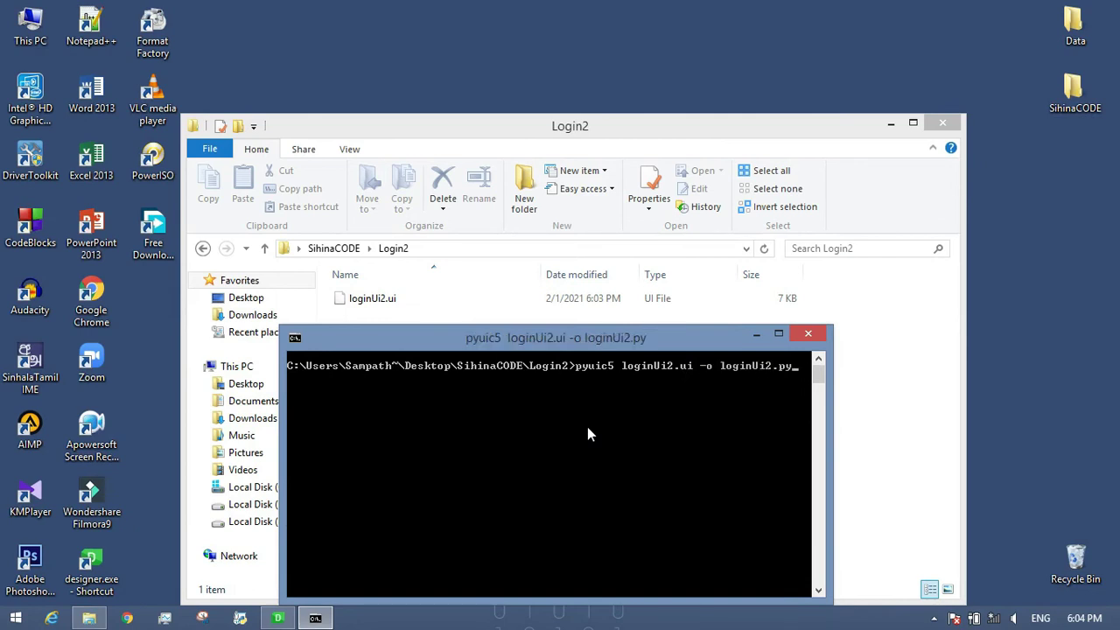
{"action": "left_click", "coordinate": [756, 334]}
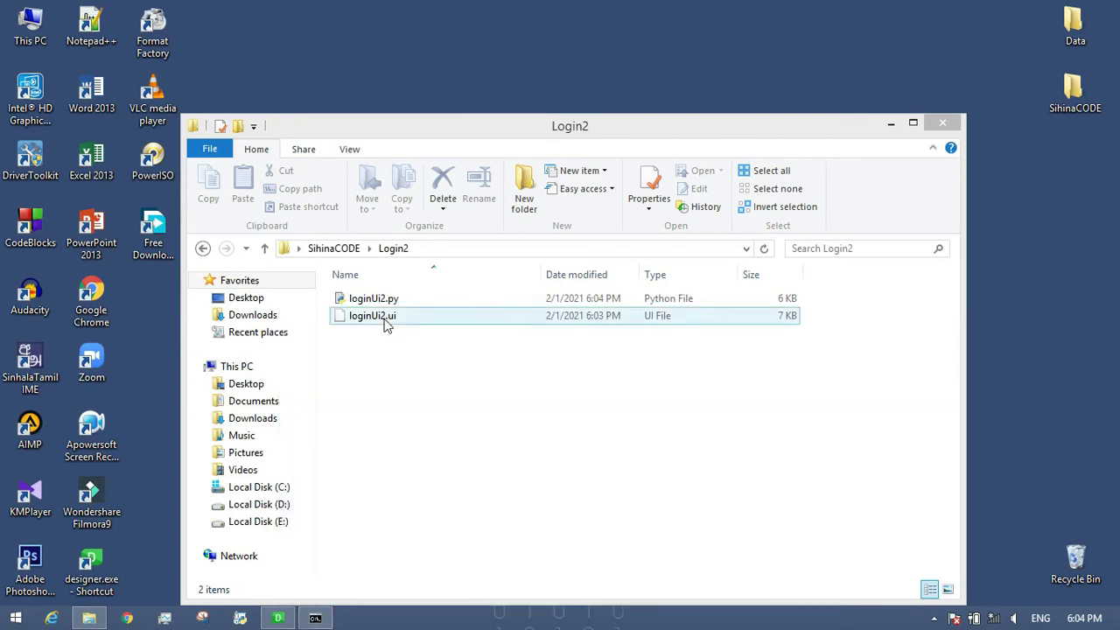
Open loginUi2.py for editing in IDLE and add "import sys" below the PyQt5 import line.
{"action": "left_click", "coordinate": [368, 299]}
{"action": "right_click", "coordinate": [389, 299]}
{"action": "mouse_move", "coordinate": [603, 260]}
{"action": "left_click", "coordinate": [642, 262]}
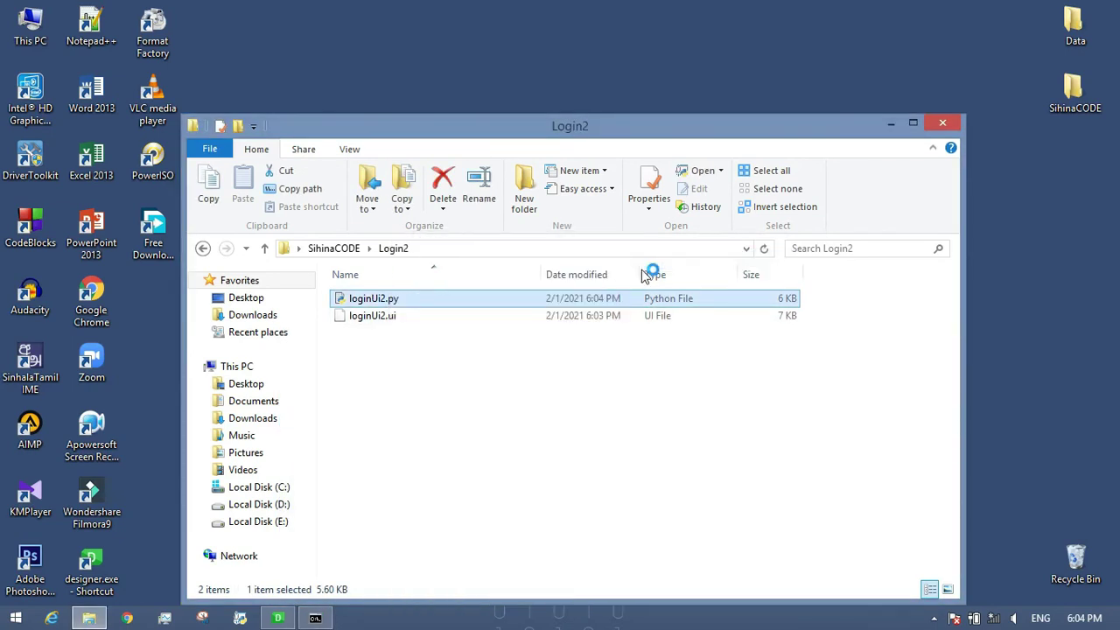
{"action": "left_click", "coordinate": [70, 235]}
{"action": "type", "text": "import sys"}
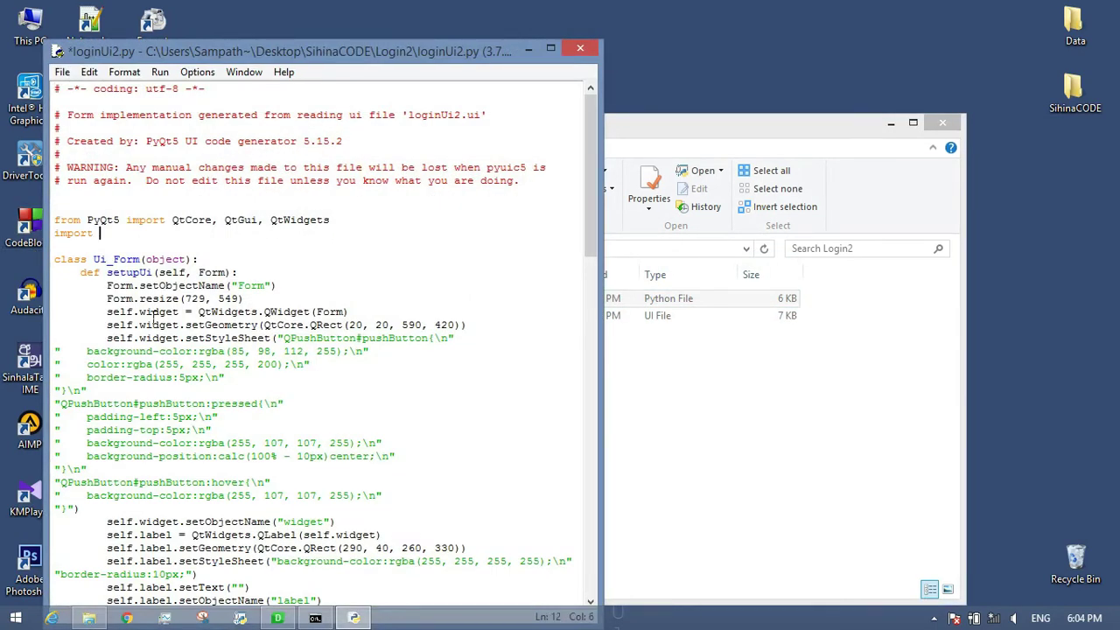
At the file's end, add an if __name__ == "__main__": block with app = QtWidgets.QApplication(sys.argv) and Form = QtWidgets.QWidget().
{"action": "left_click", "coordinate": [153, 368]}
{"action": "scroll", "coordinate": [153, 372], "scroll_direction": "down", "scroll_amount": 20}
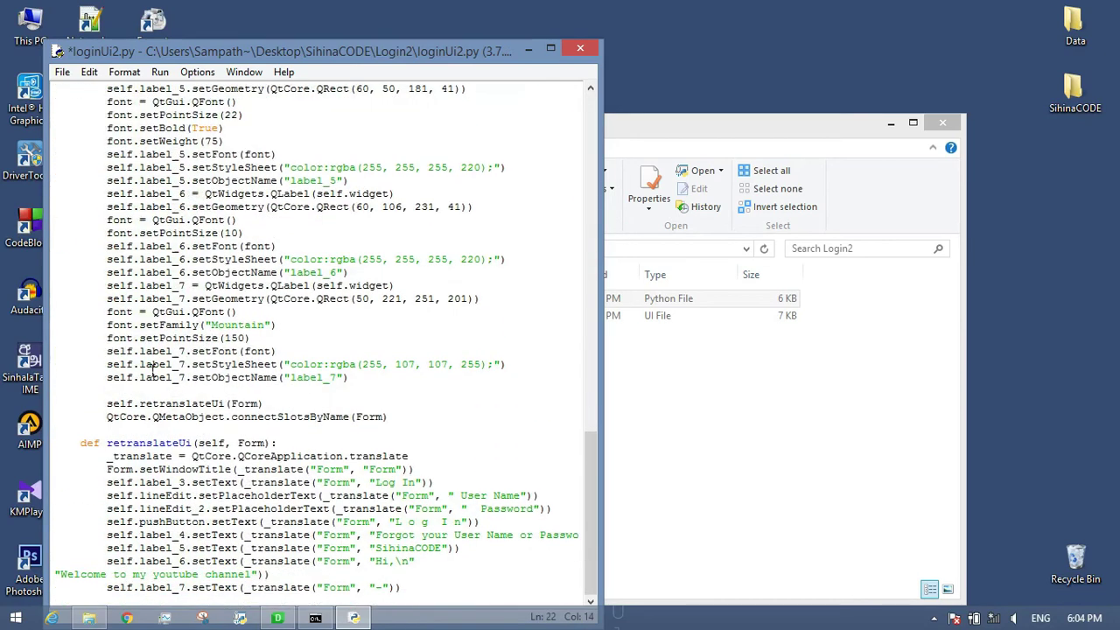
{"action": "left_click", "coordinate": [61, 602]}
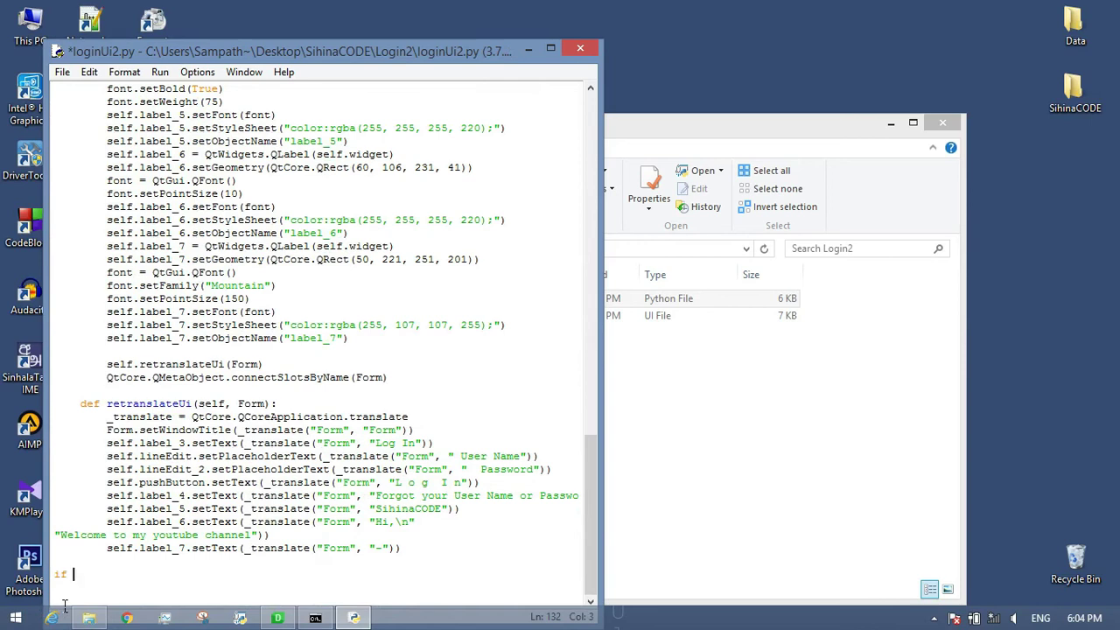
{"action": "type", "text": "if __name__ == \"__main__\":"}
{"action": "key", "text": "Return"}
{"action": "type", "text": "app = QtWidgets.Q"}
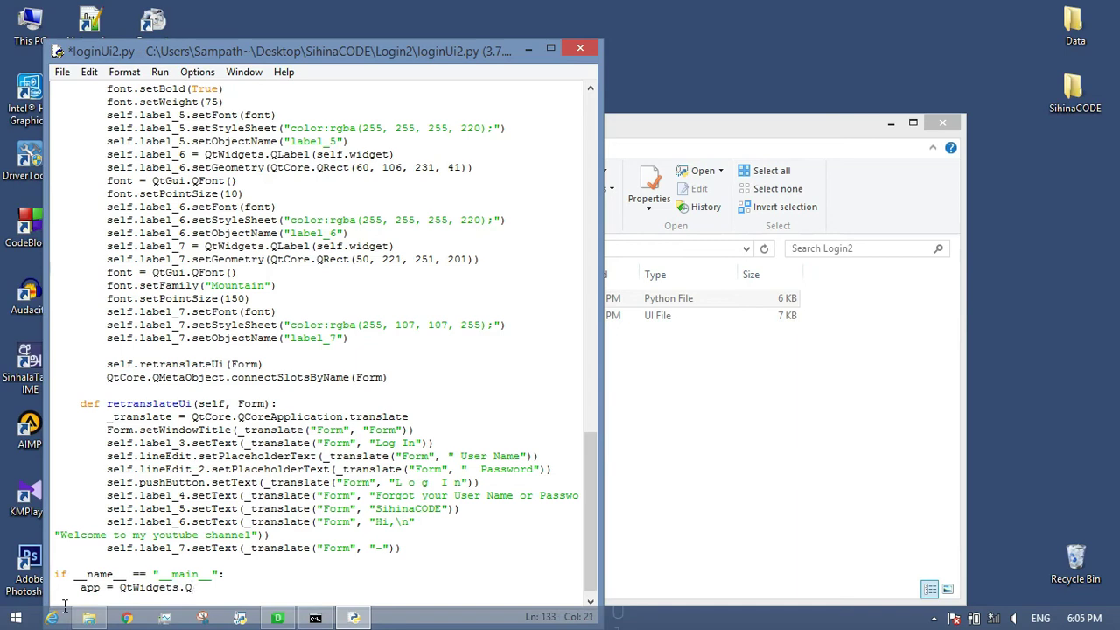
{"action": "type", "text": "Apllication(sys.argv)"}
{"action": "key", "text": "Return"}
{"action": "type", "text": "Form = QtWidgets.Q"}
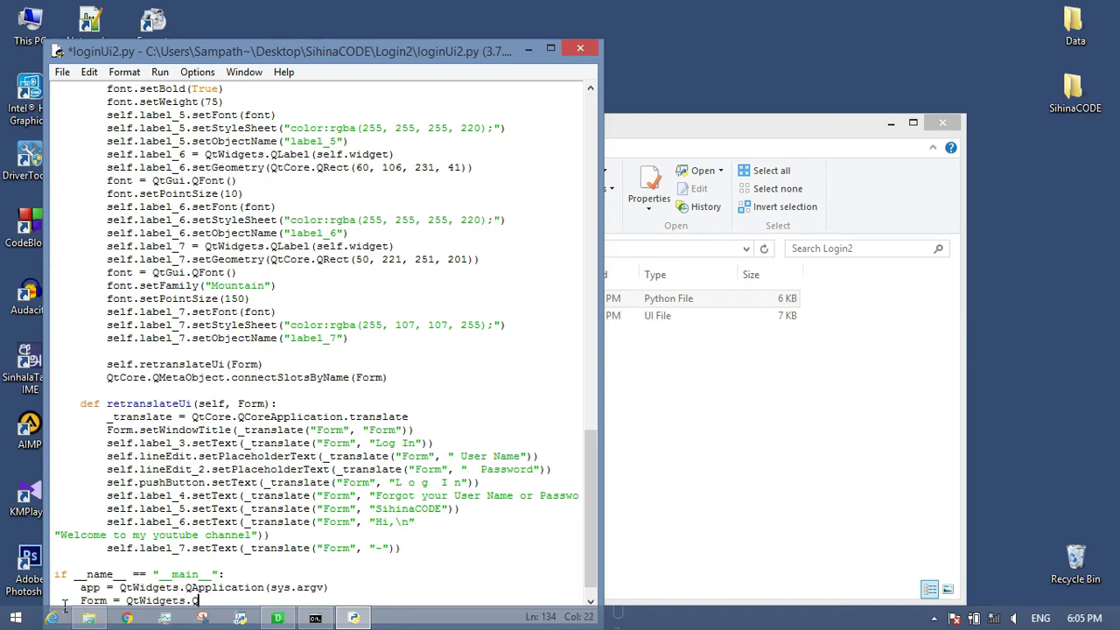
{"action": "type", "text": "Widget()"}
Complete the main block with ui = Ui_Form(), ui.setupUi(Form), Form.show() and sys.exit(app.exec_()).
{"action": "key", "text": "Return"}
{"action": "type", "text": "ui = U"}
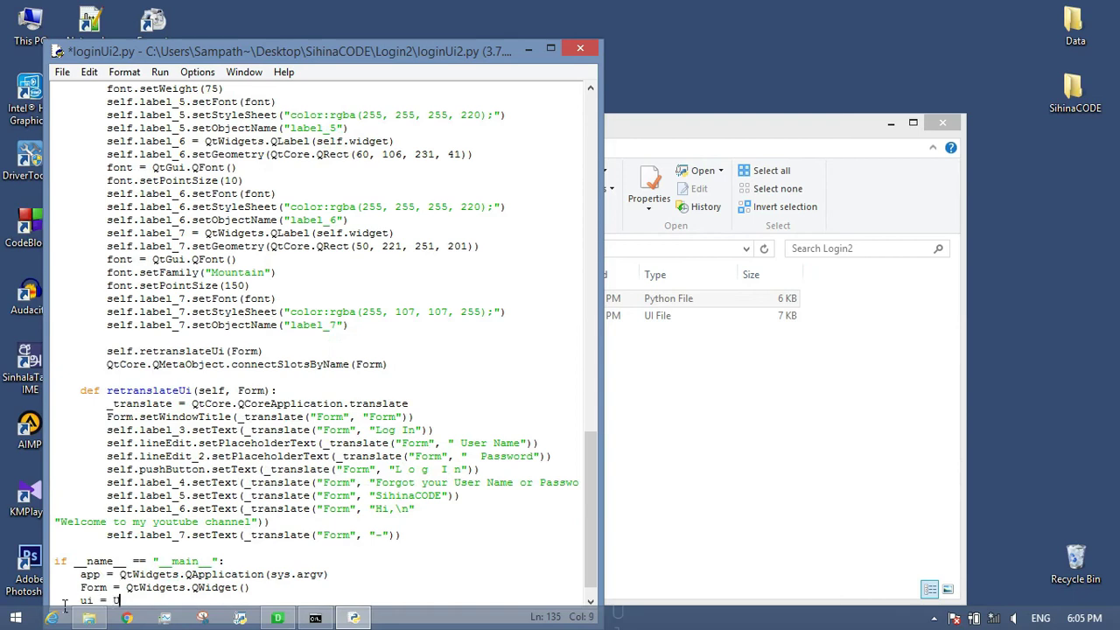
{"action": "type", "text": "i_Form()"}
{"action": "key", "text": "Return"}
{"action": "type", "text": "ui.setupUi(Form)"}
{"action": "key", "text": "Return"}
{"action": "type", "text": "Form.show()"}
{"action": "key", "text": "Return"}
{"action": "type", "text": "sys.ex"}
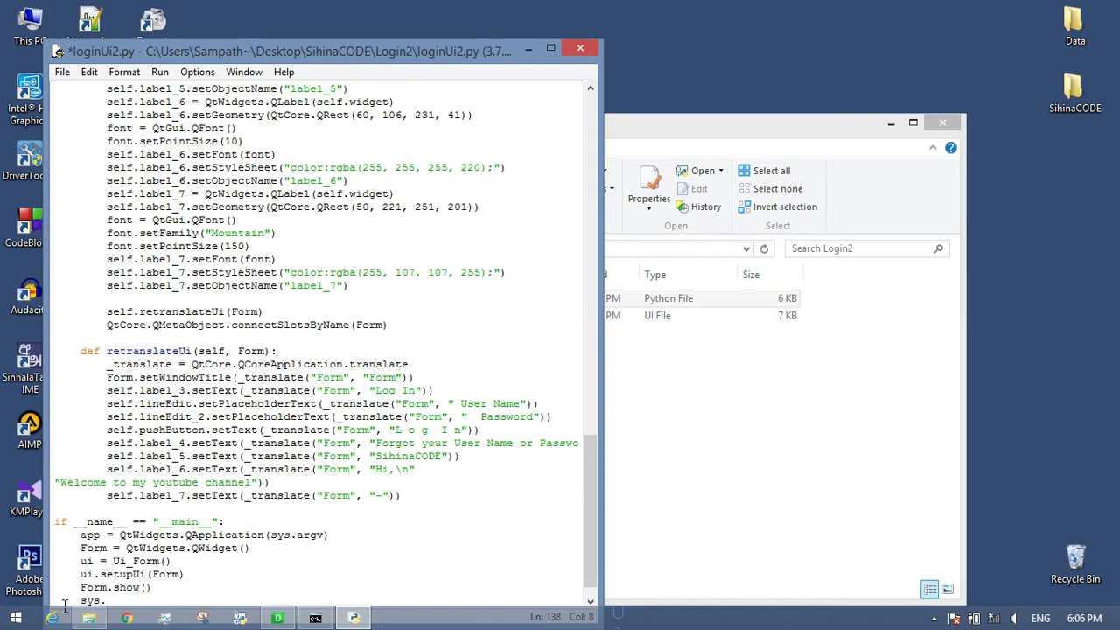
{"action": "type", "text": "it(app.exec_())"}
Save and run loginUi2.py to check the login form, closing the form and the Python shell when done.
{"action": "key", "text": "F5"}
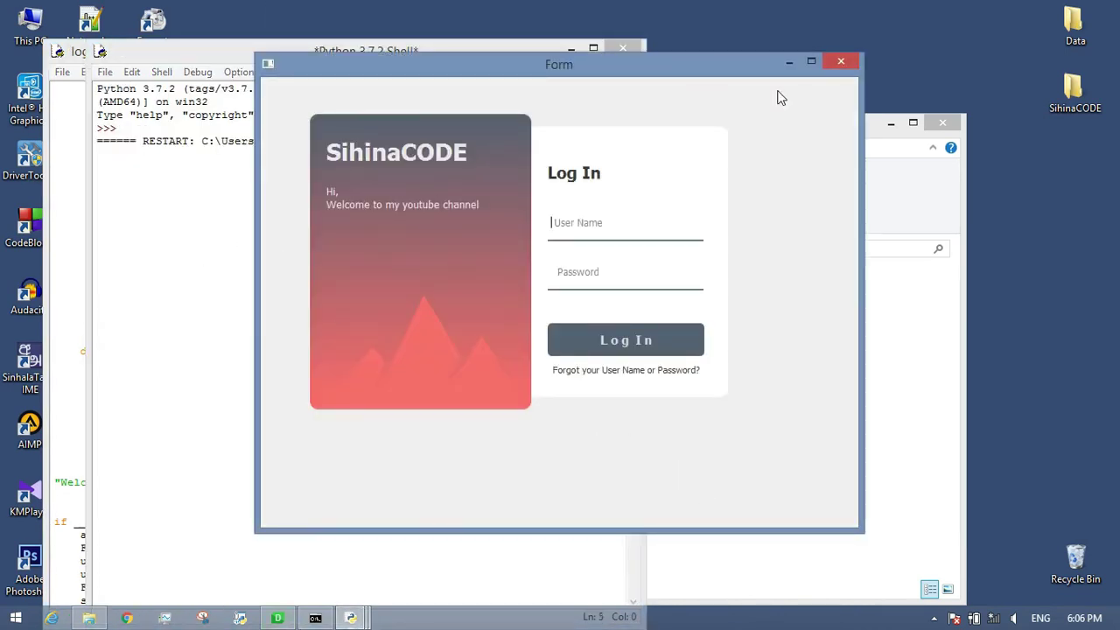
{"action": "left_click", "coordinate": [833, 66]}
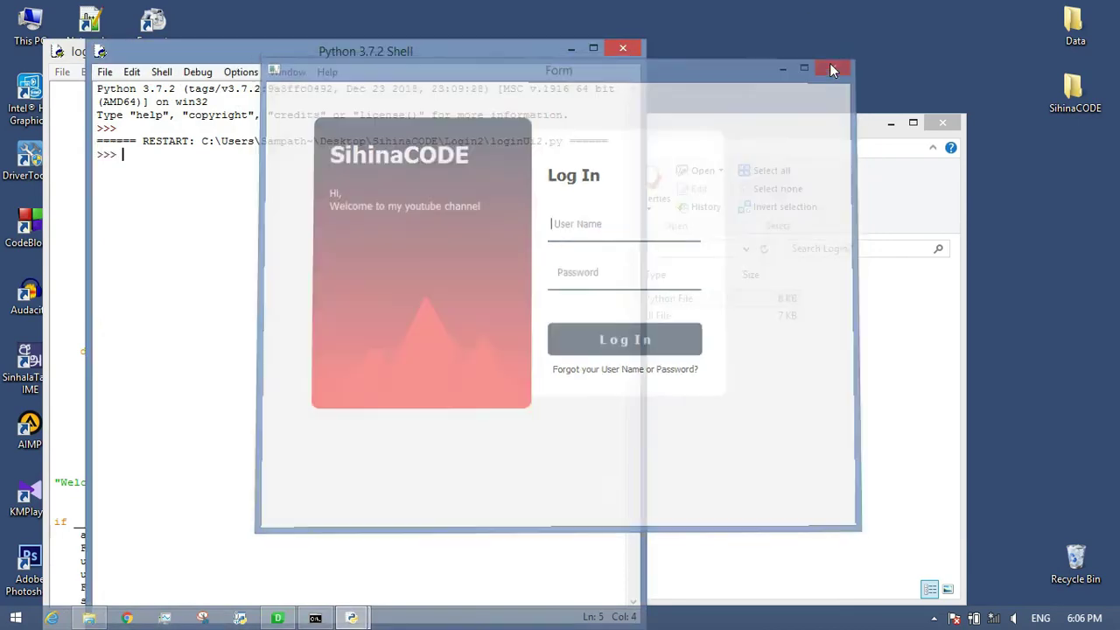
{"action": "left_click", "coordinate": [622, 48]}
Below Form.resize(729, 549) in setupUi, begin a new line with "Form.setWindowFlags(QtCore.".
{"action": "scroll", "coordinate": [281, 312], "scroll_direction": "up", "scroll_amount": 15}
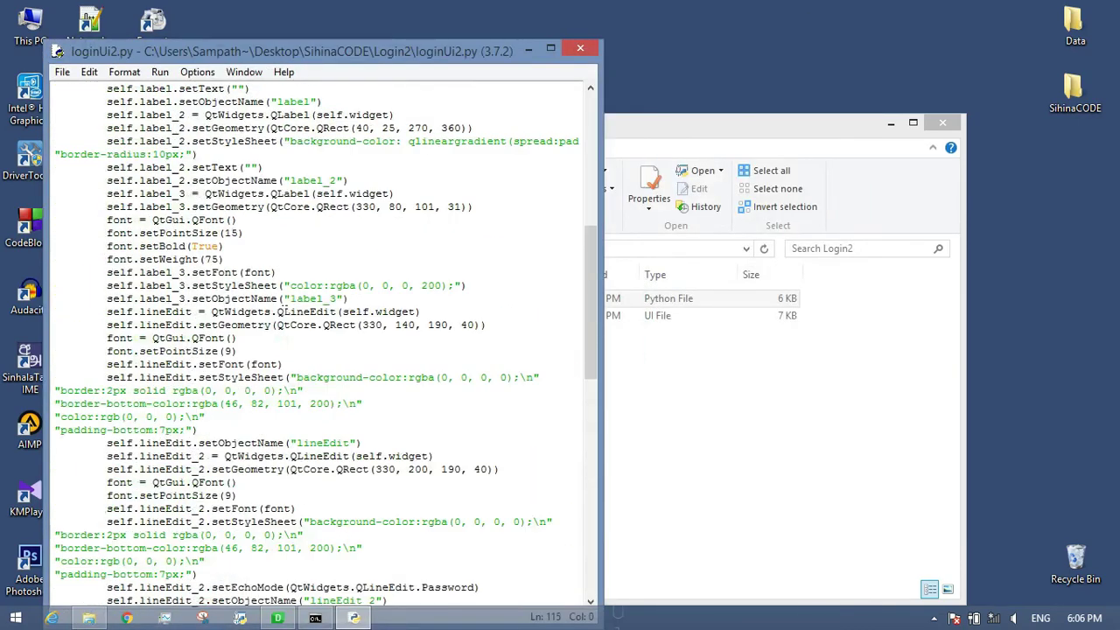
{"action": "scroll", "coordinate": [281, 312], "scroll_direction": "up", "scroll_amount": 12}
{"action": "left_click", "coordinate": [261, 260]}
{"action": "key", "text": "Return"}
{"action": "type", "text": "Form.setWindow"}
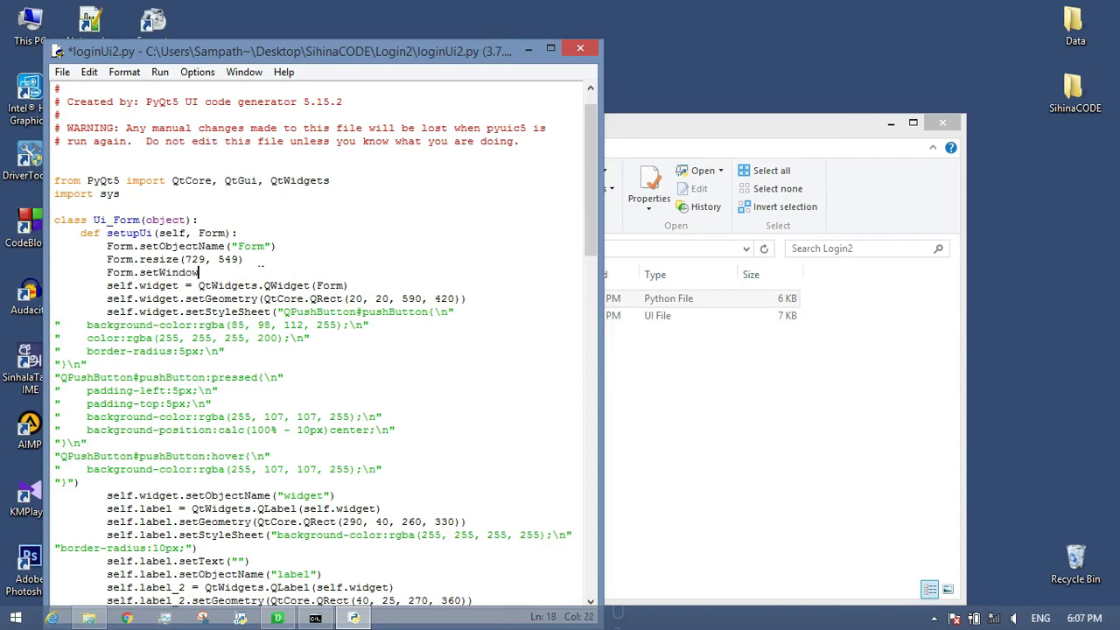
{"action": "type", "text": "Flags(QtCore."}
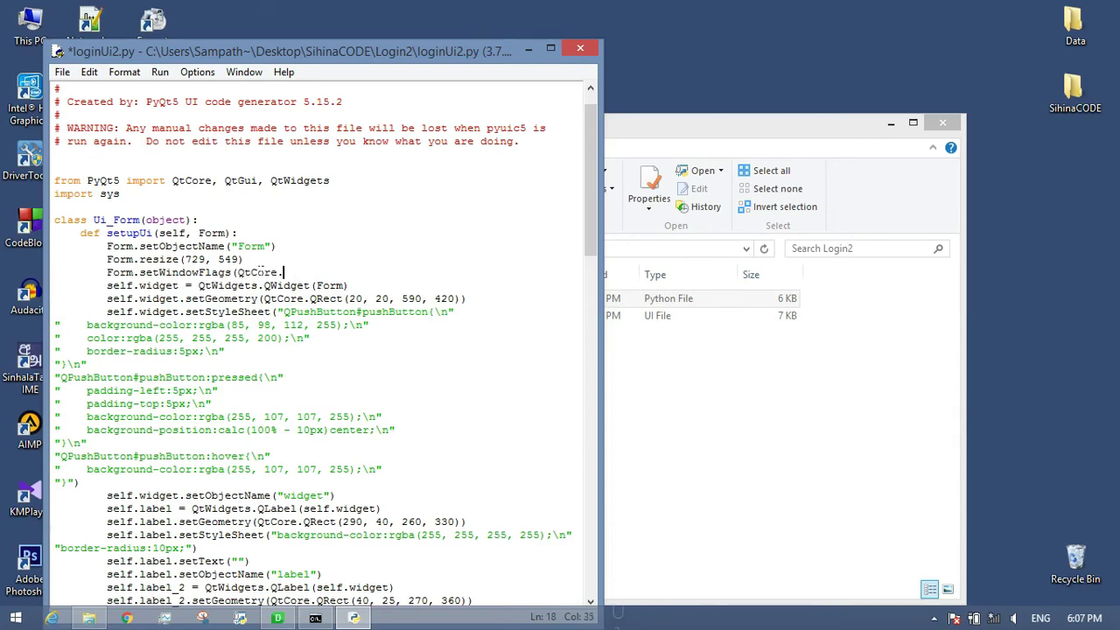